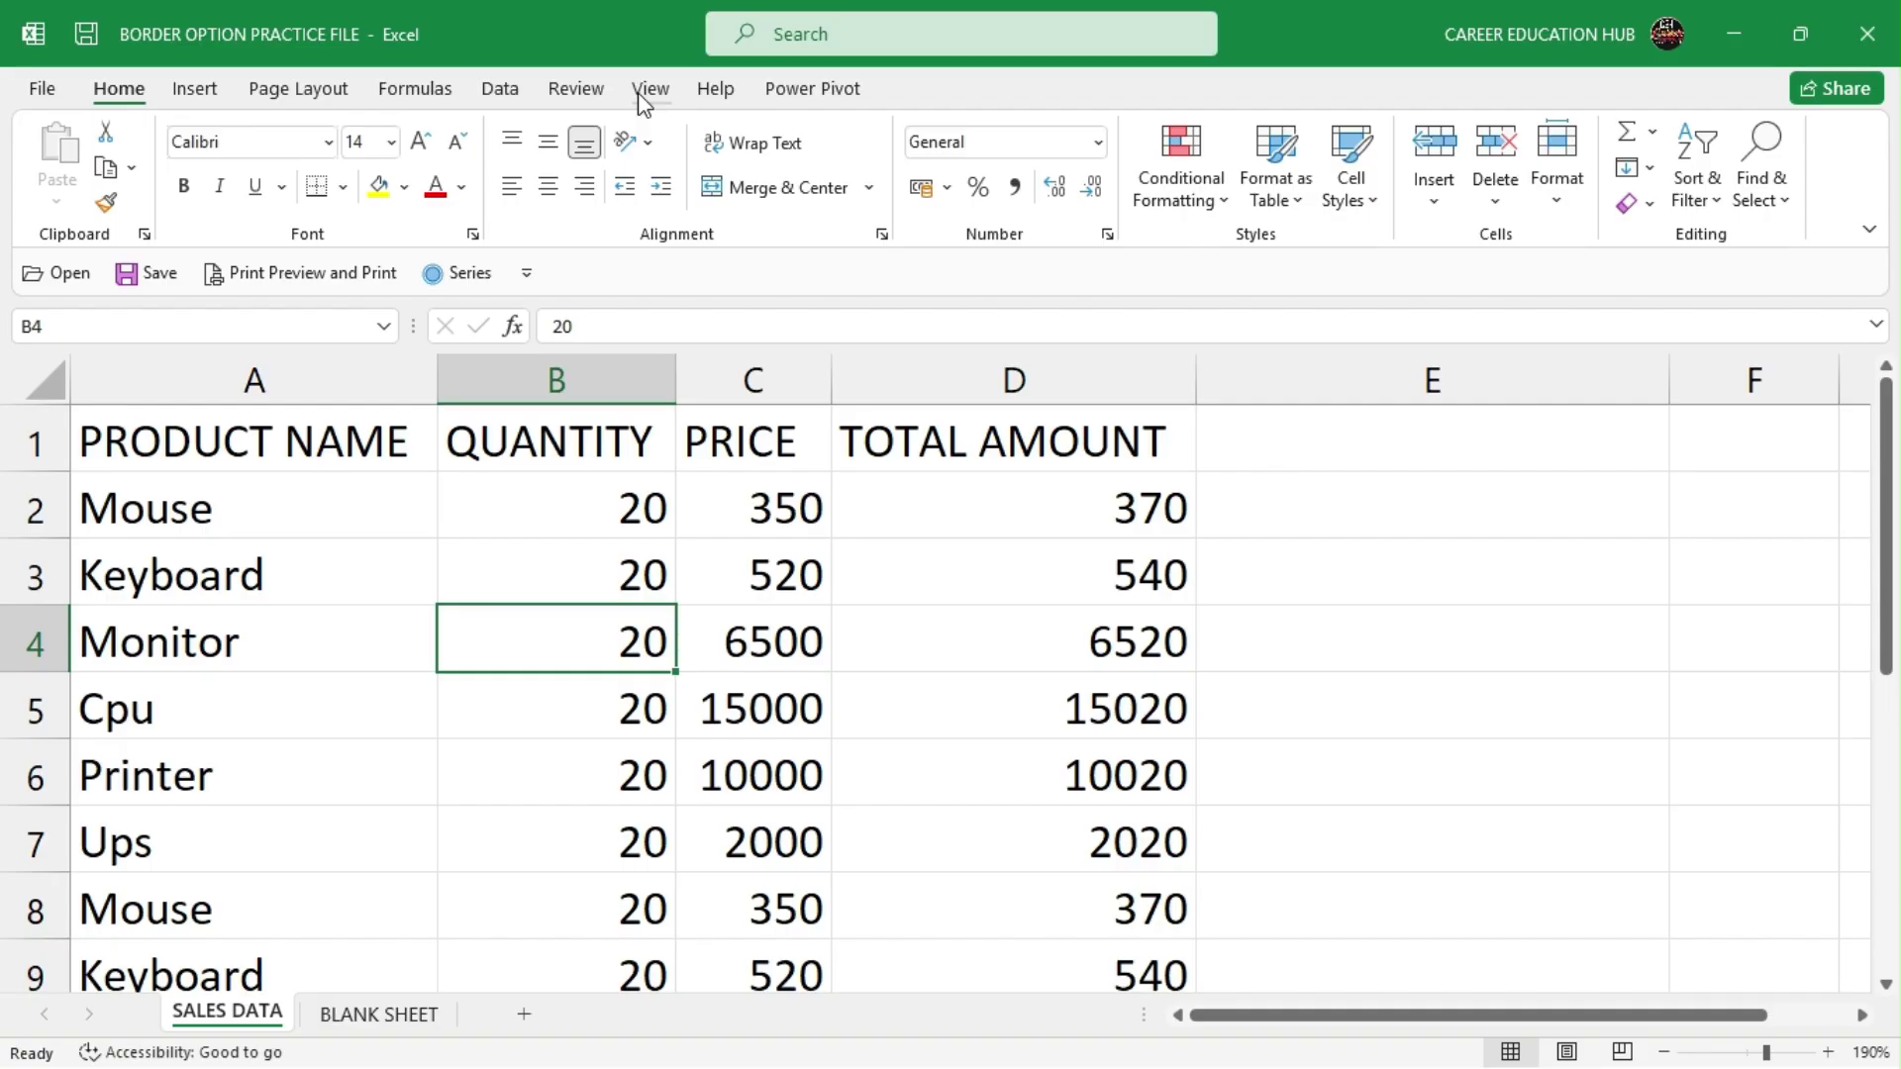
Step: Examine the product names in column A of the SALES DATA sheet, from the header down to the last row
{"action": "left_click", "coordinate": [662, 691]}
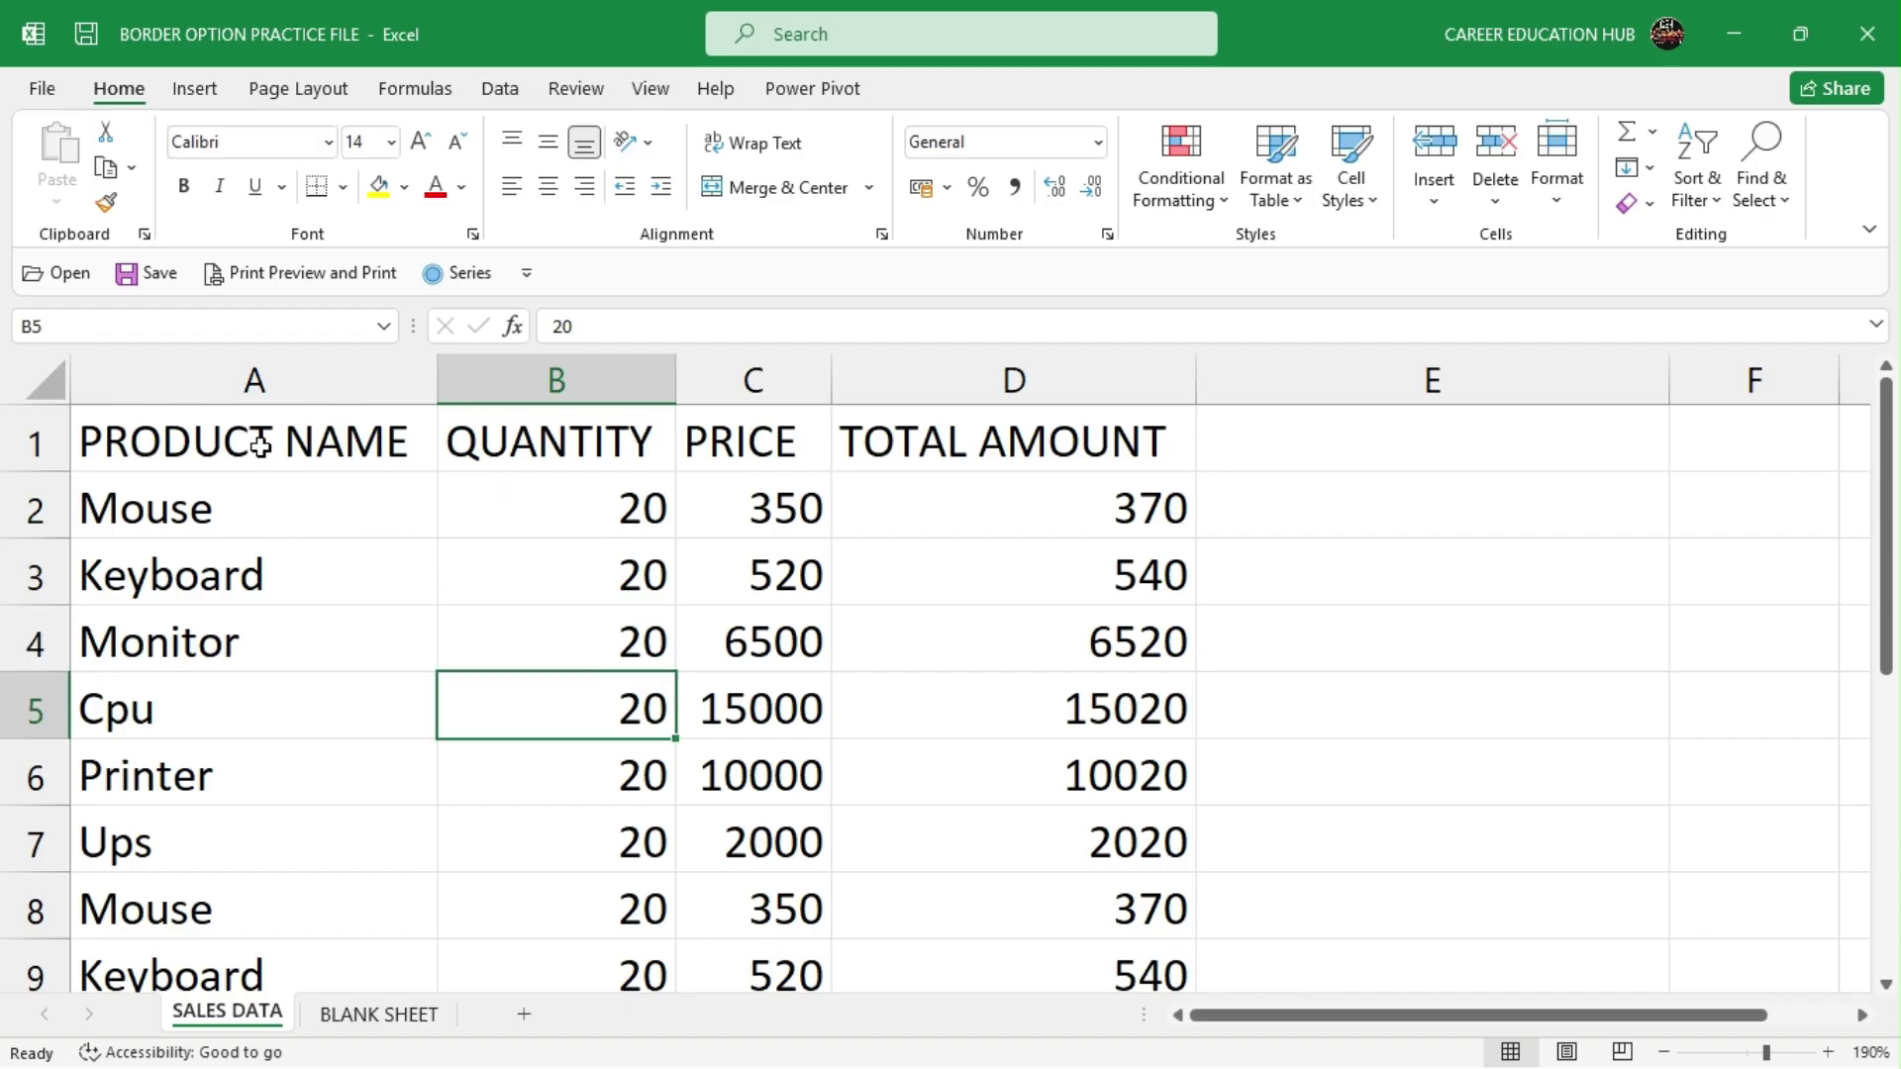
{"action": "left_click", "coordinate": [240, 358]}
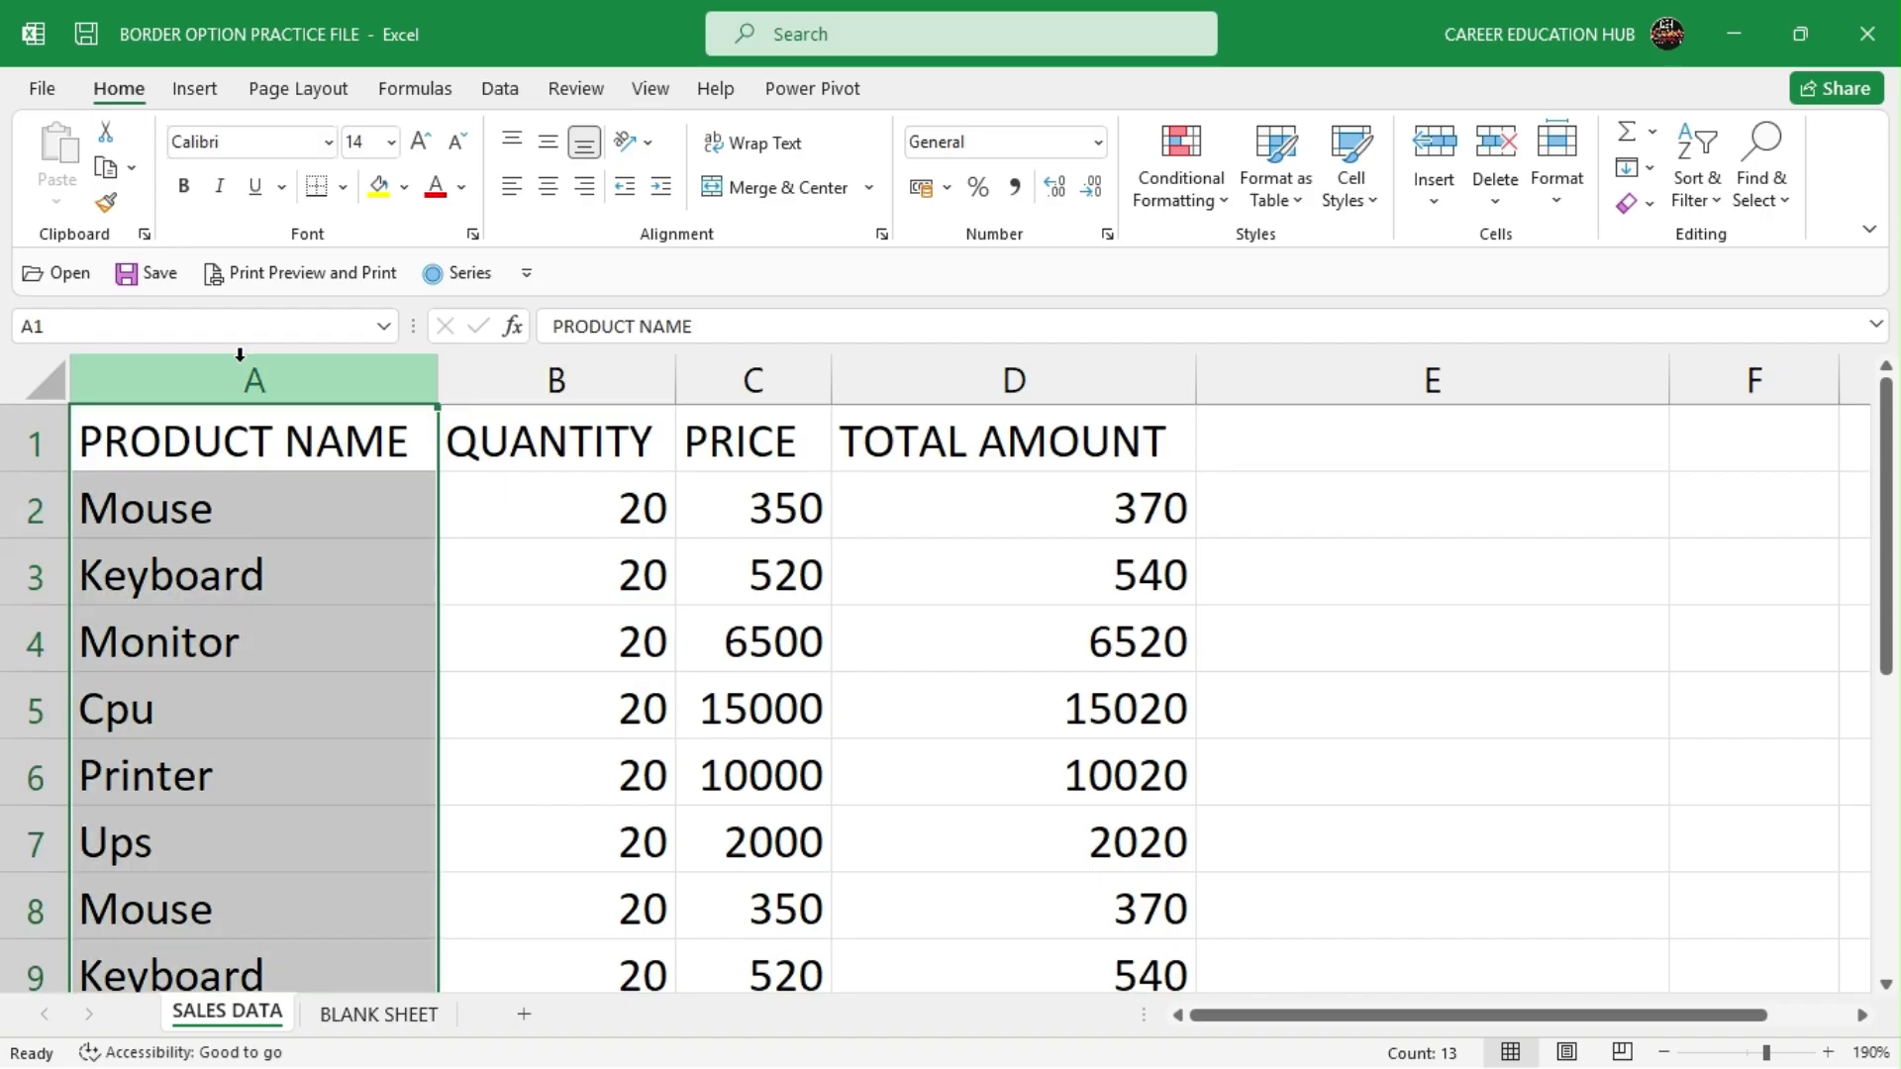
{"action": "left_click", "coordinate": [199, 510]}
{"action": "left_click", "coordinate": [182, 573]}
{"action": "left_click", "coordinate": [164, 642]}
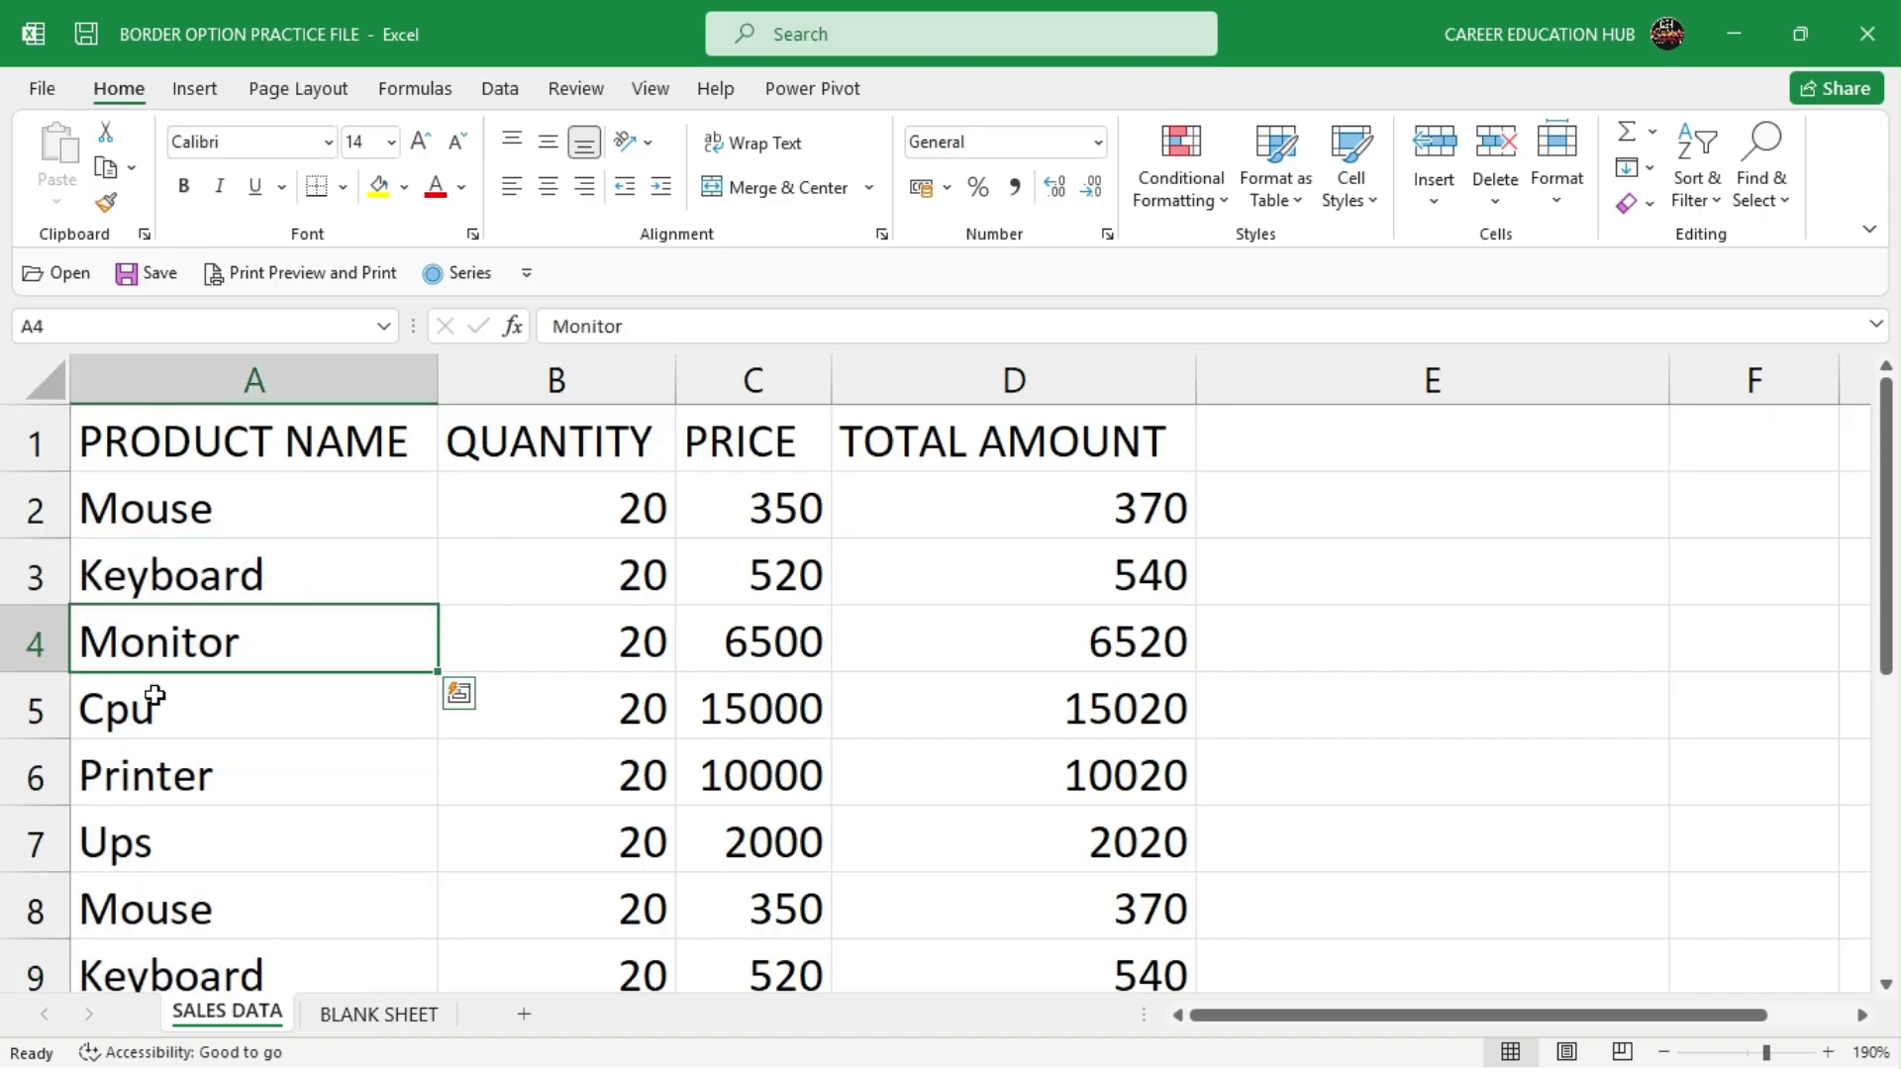
{"action": "left_click", "coordinate": [150, 705]}
{"action": "left_click", "coordinate": [136, 787]}
{"action": "left_click", "coordinate": [131, 850]}
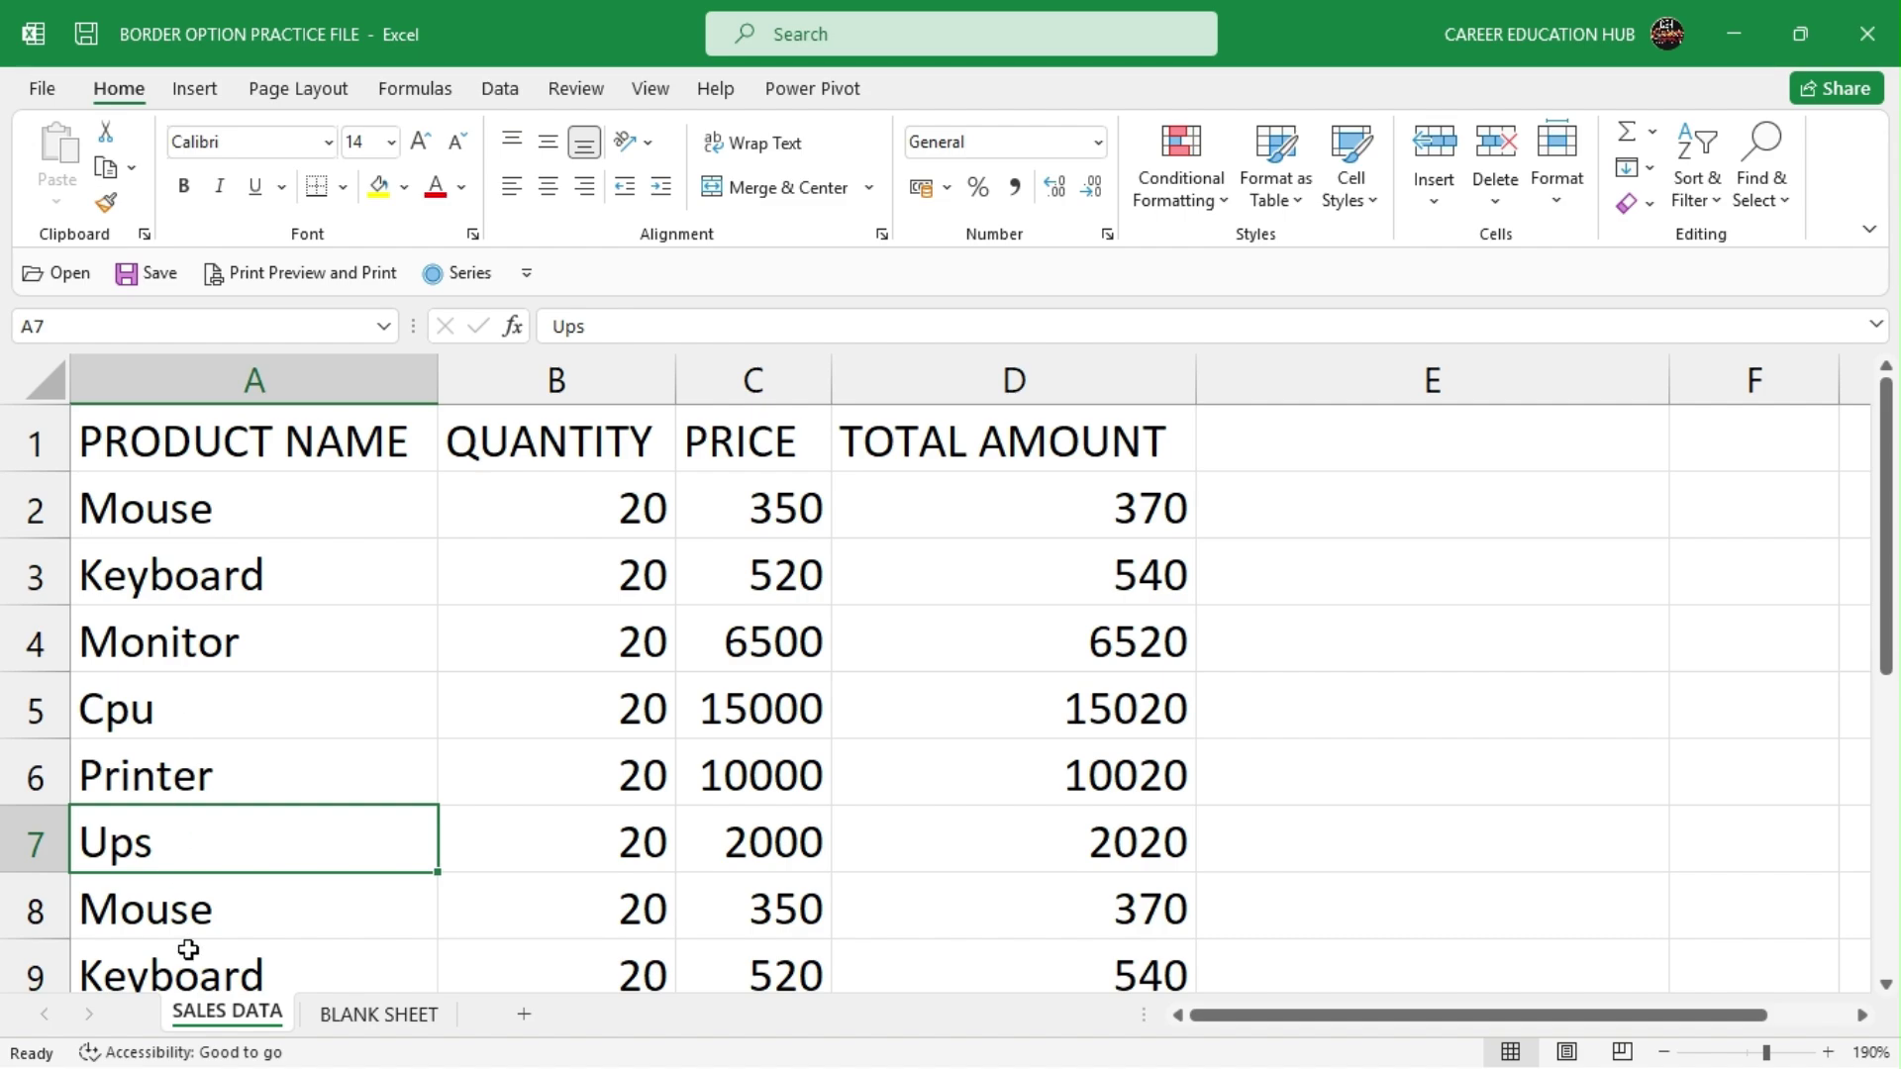
{"action": "left_click_drag", "start_coordinate": [188, 516], "coordinate": [157, 865]}
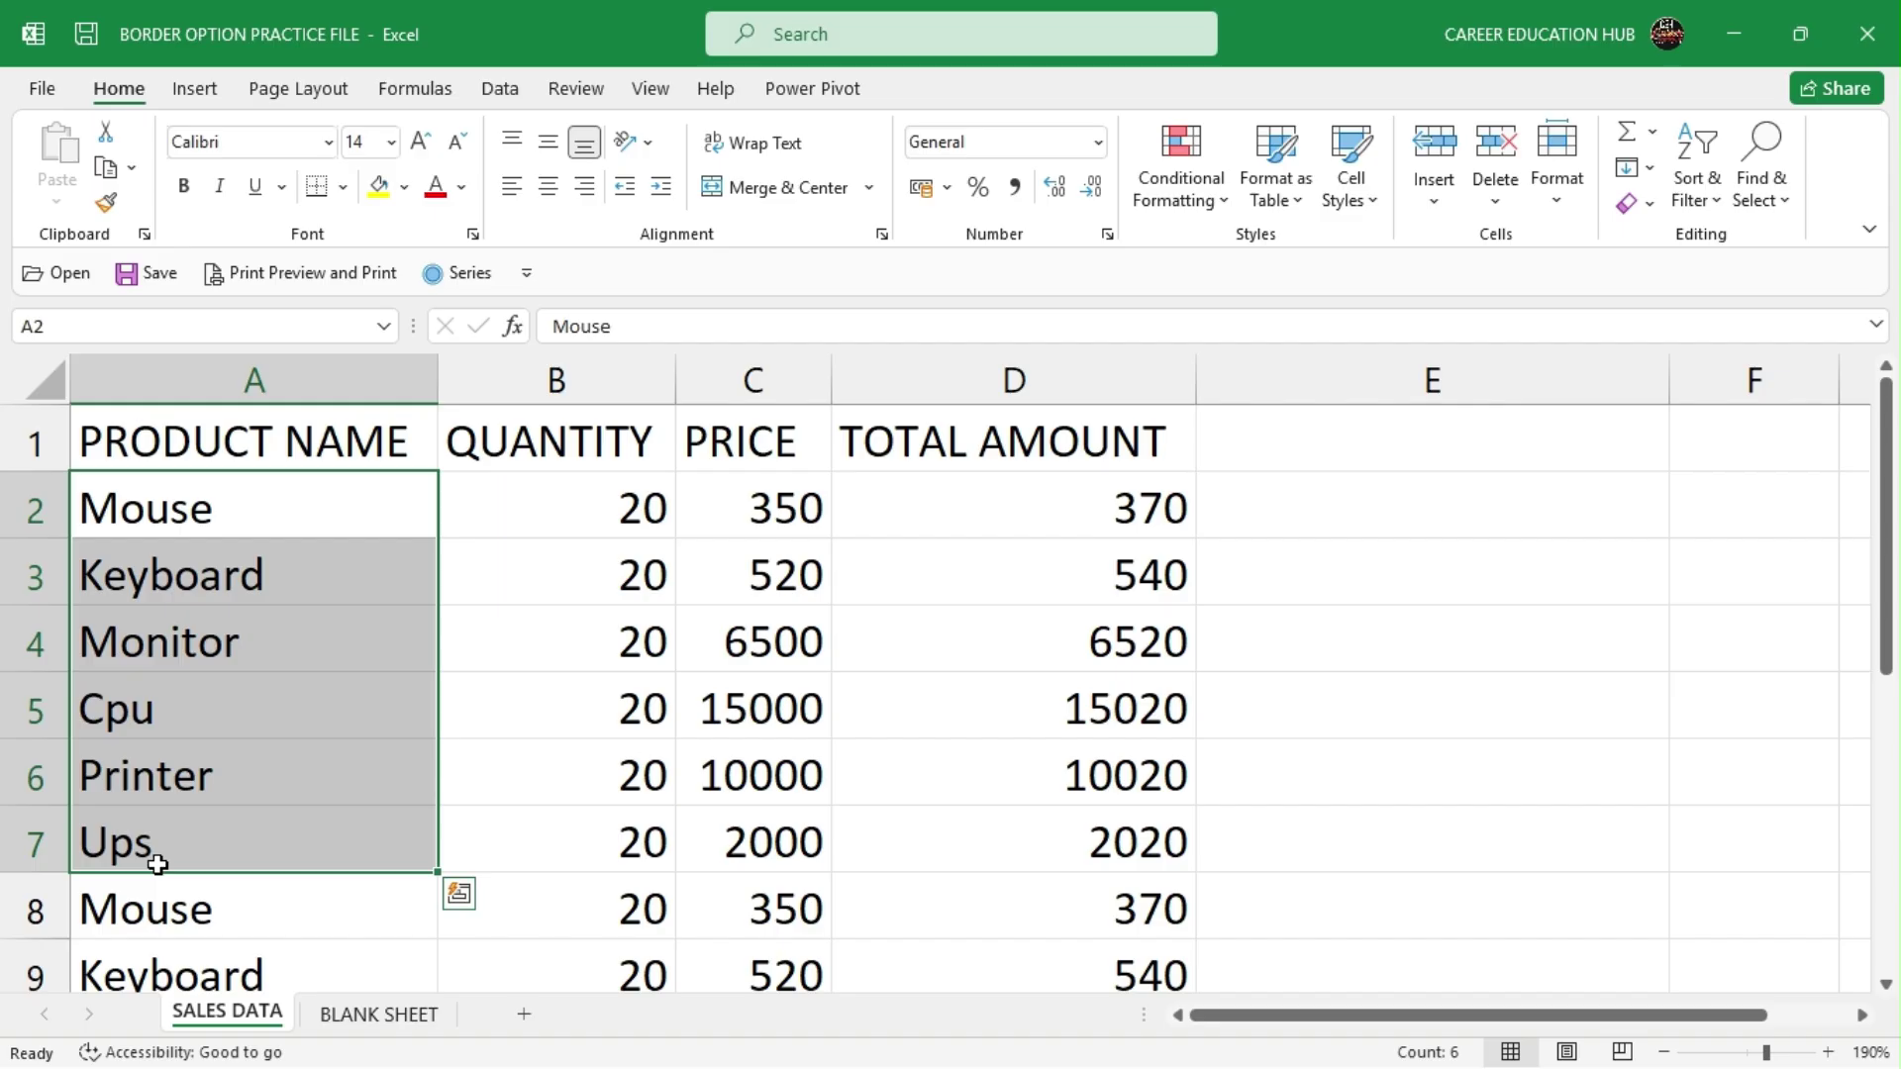
{"action": "left_click", "coordinate": [146, 712]}
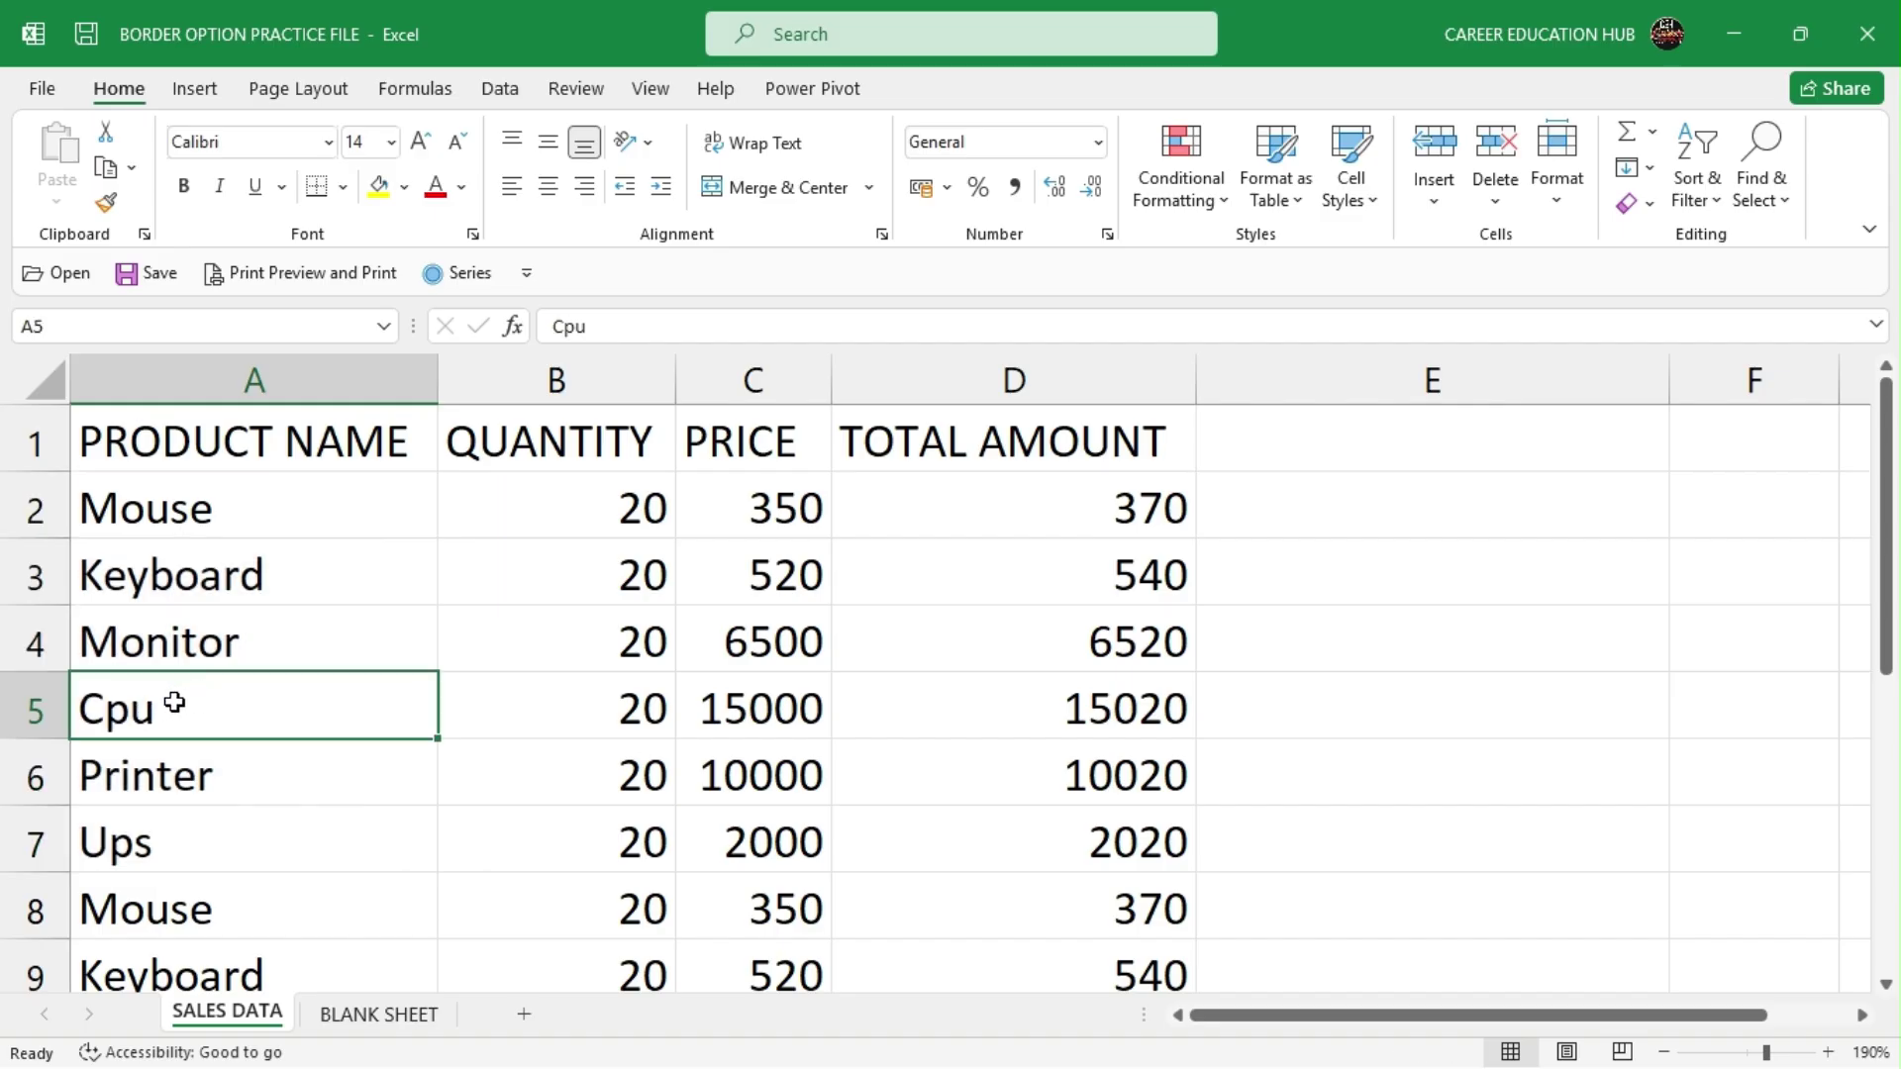
{"action": "scroll", "coordinate": [223, 797], "scroll_direction": "down", "scroll_amount": 2}
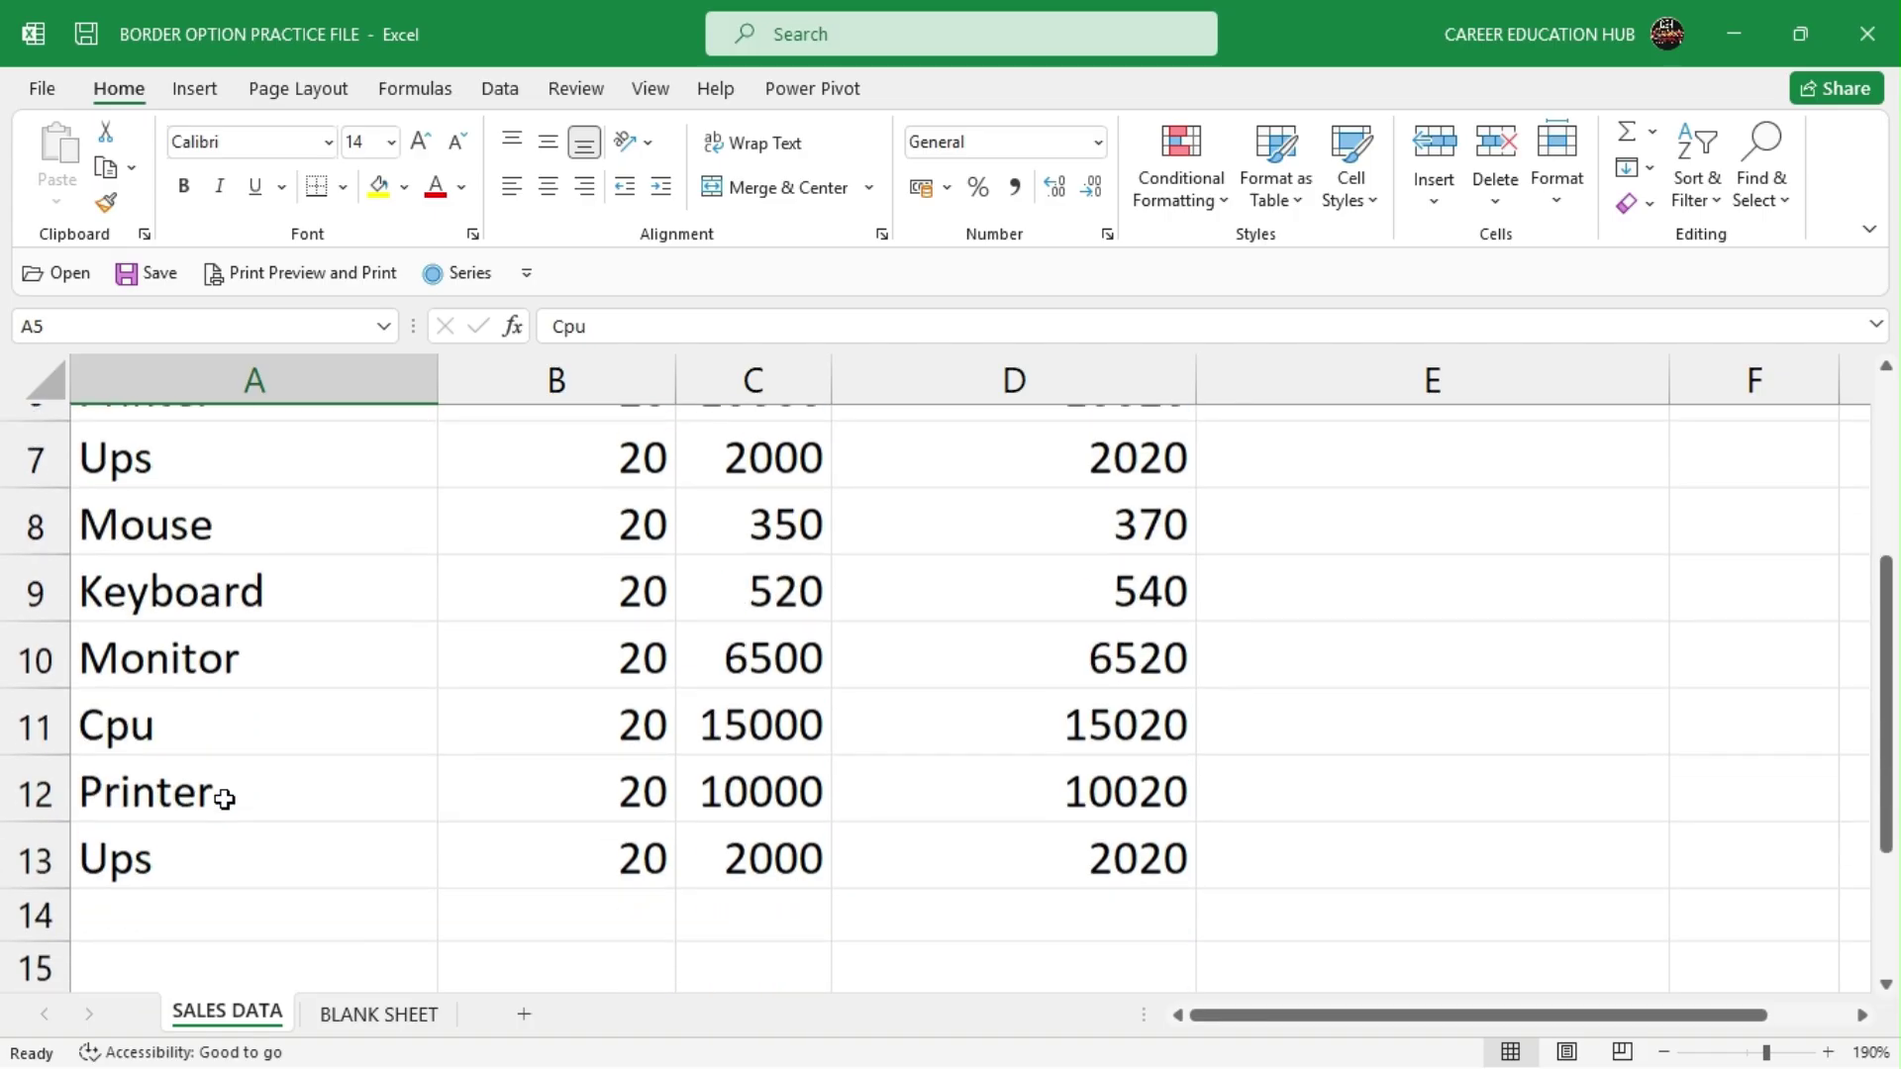
{"action": "left_click", "coordinate": [161, 710]}
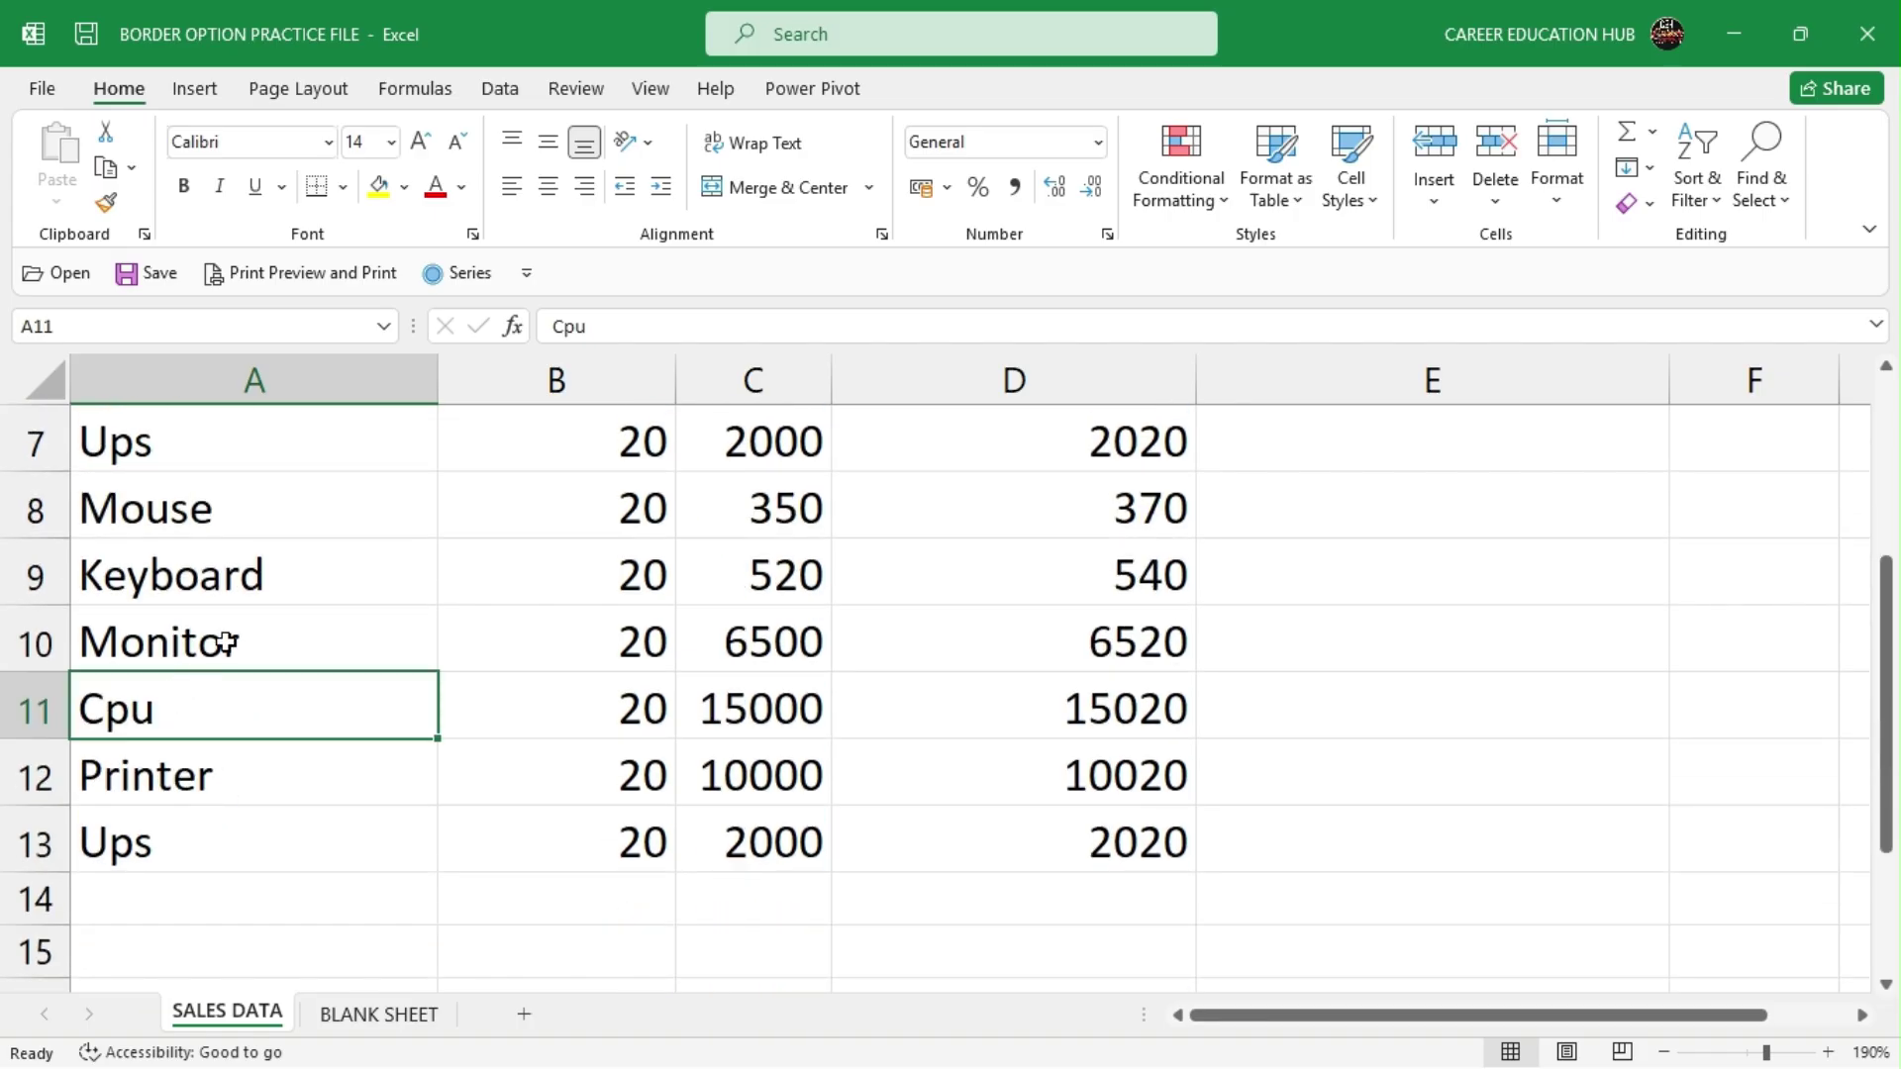
{"action": "scroll", "coordinate": [225, 643], "scroll_direction": "up", "scroll_amount": 2}
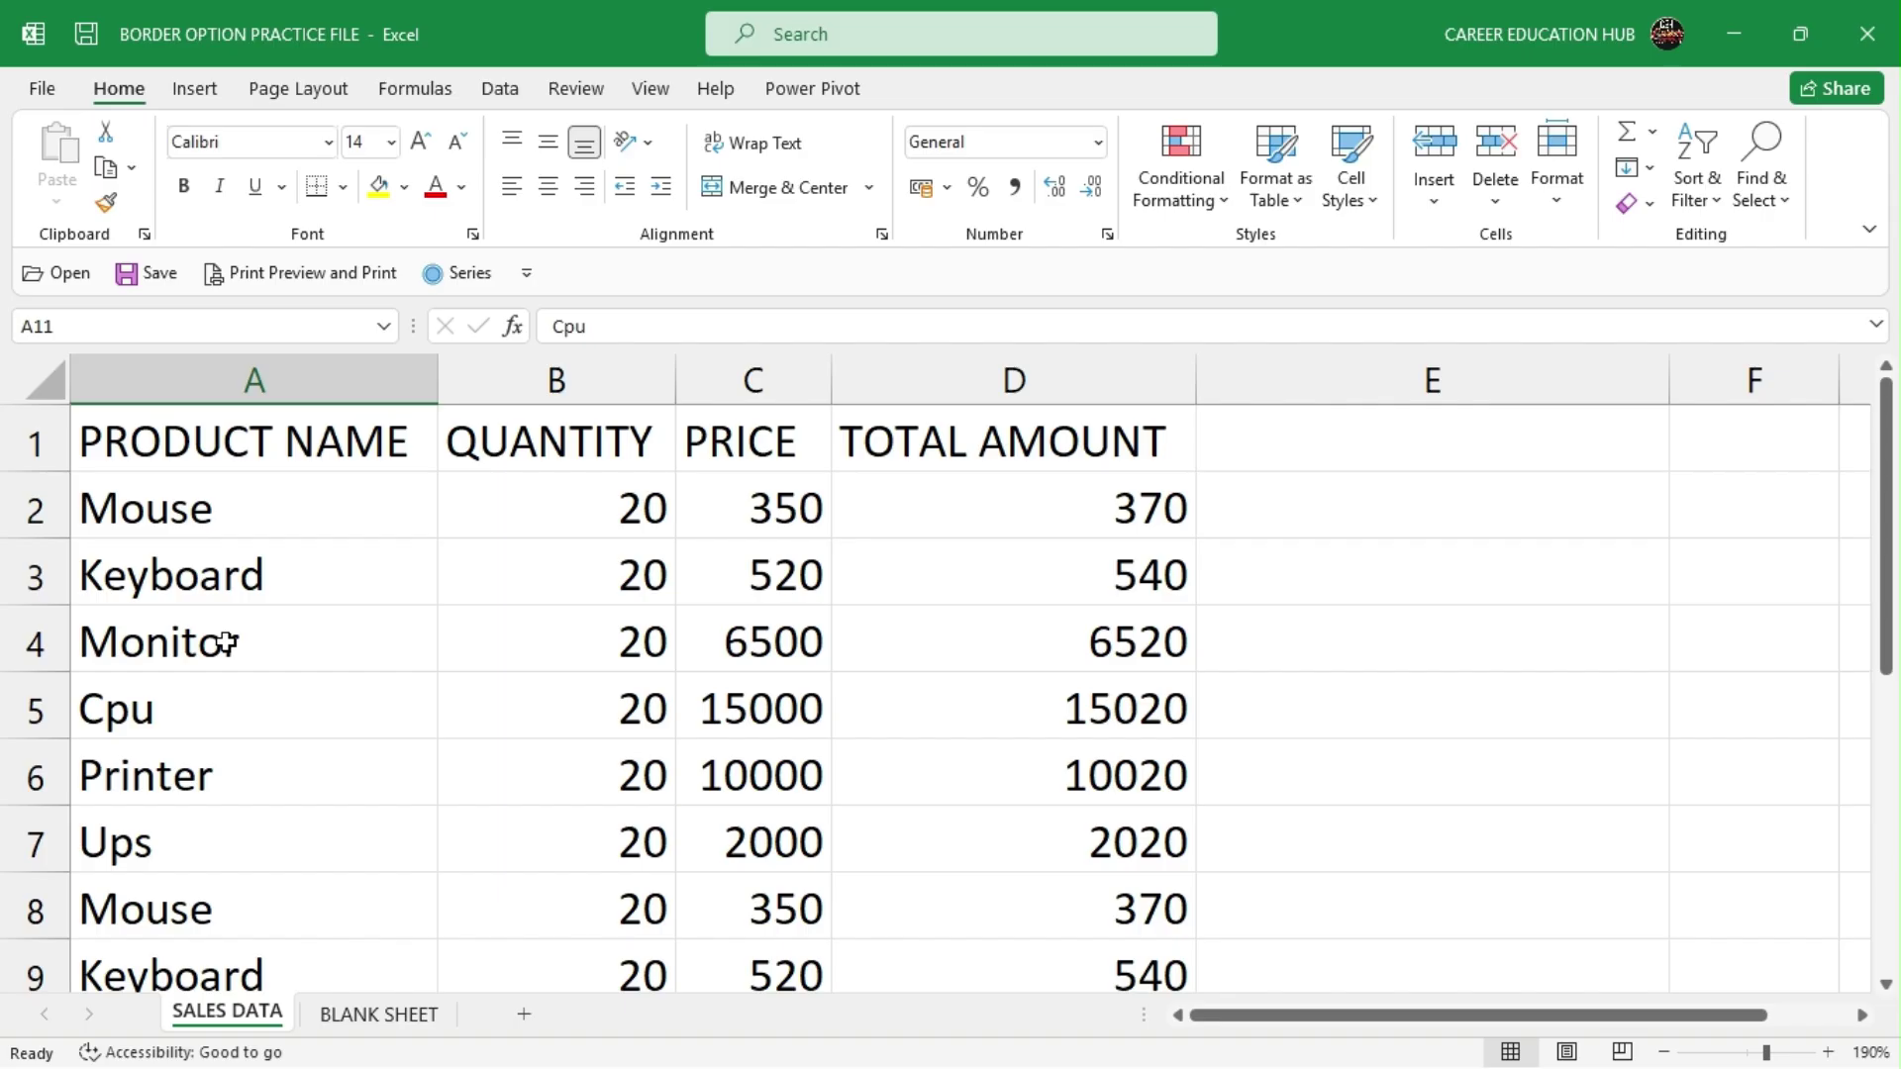
{"action": "left_click", "coordinate": [158, 716]}
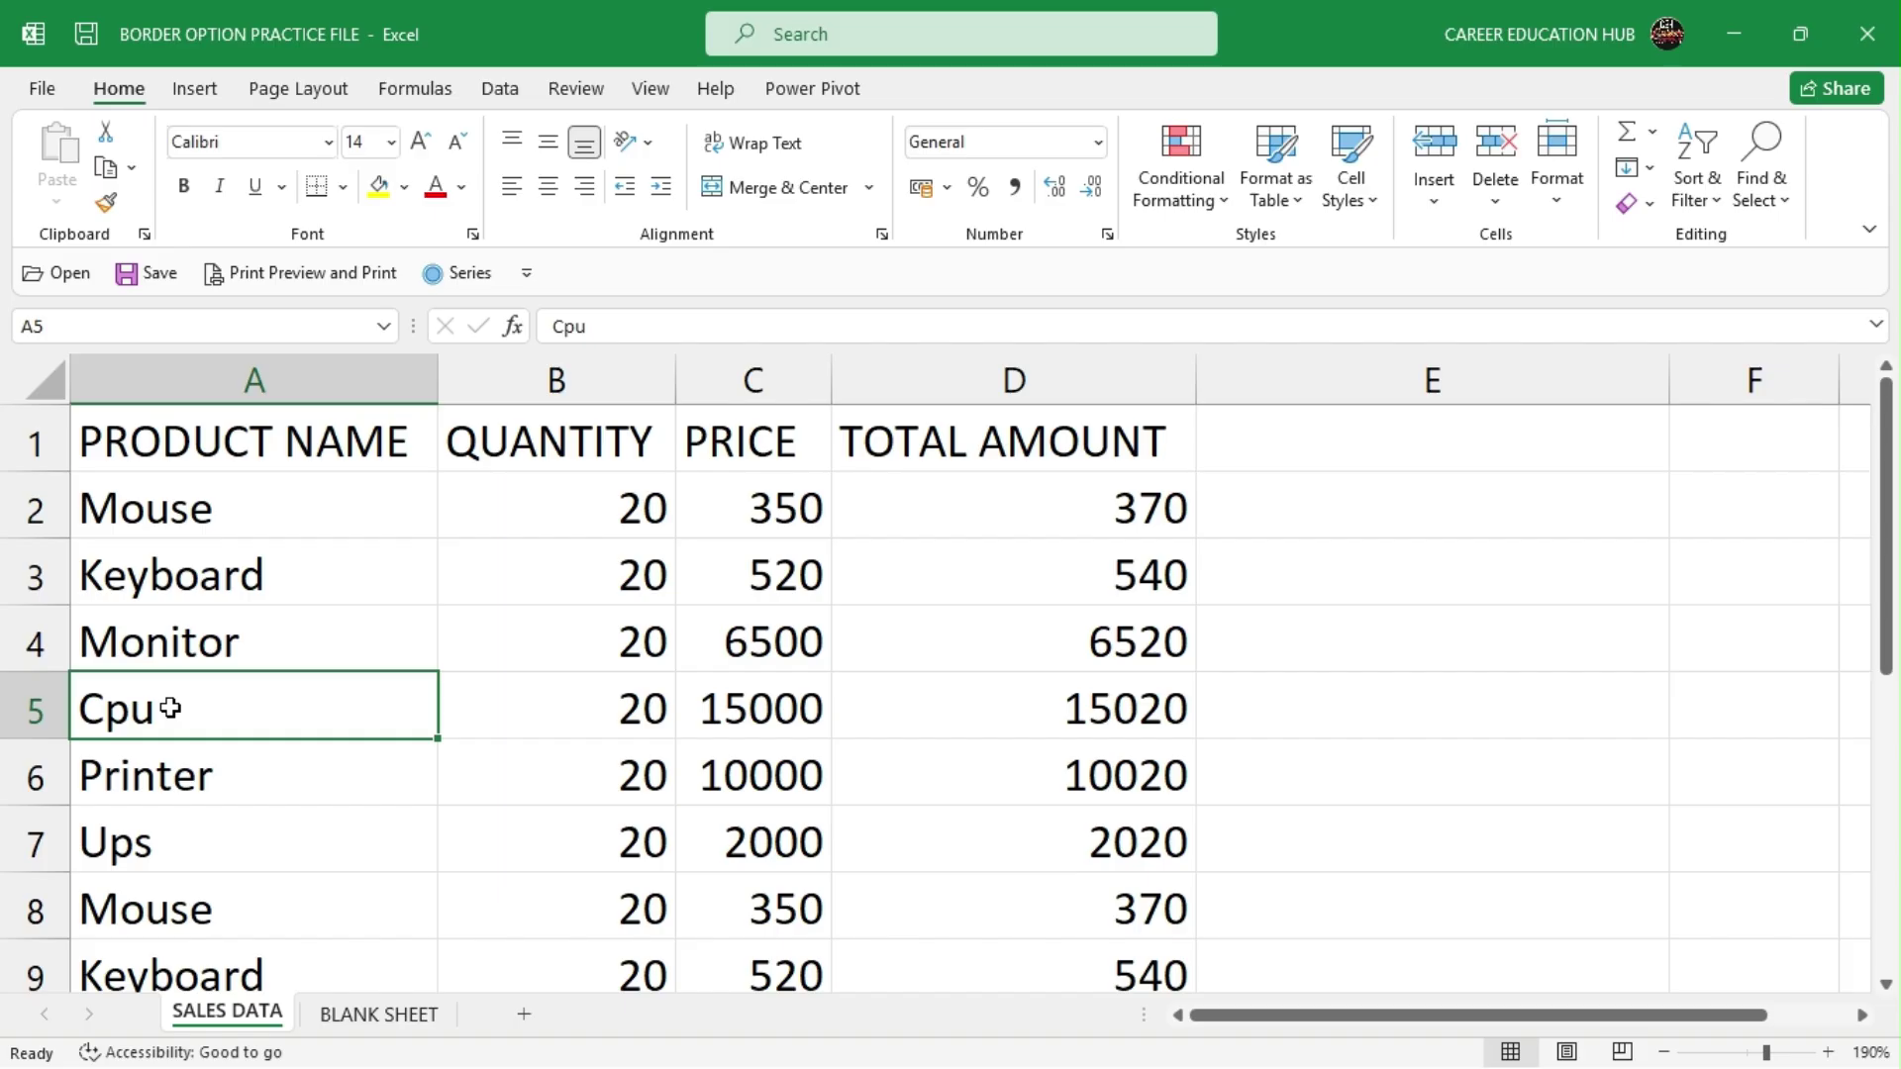
{"action": "left_click", "coordinate": [201, 834]}
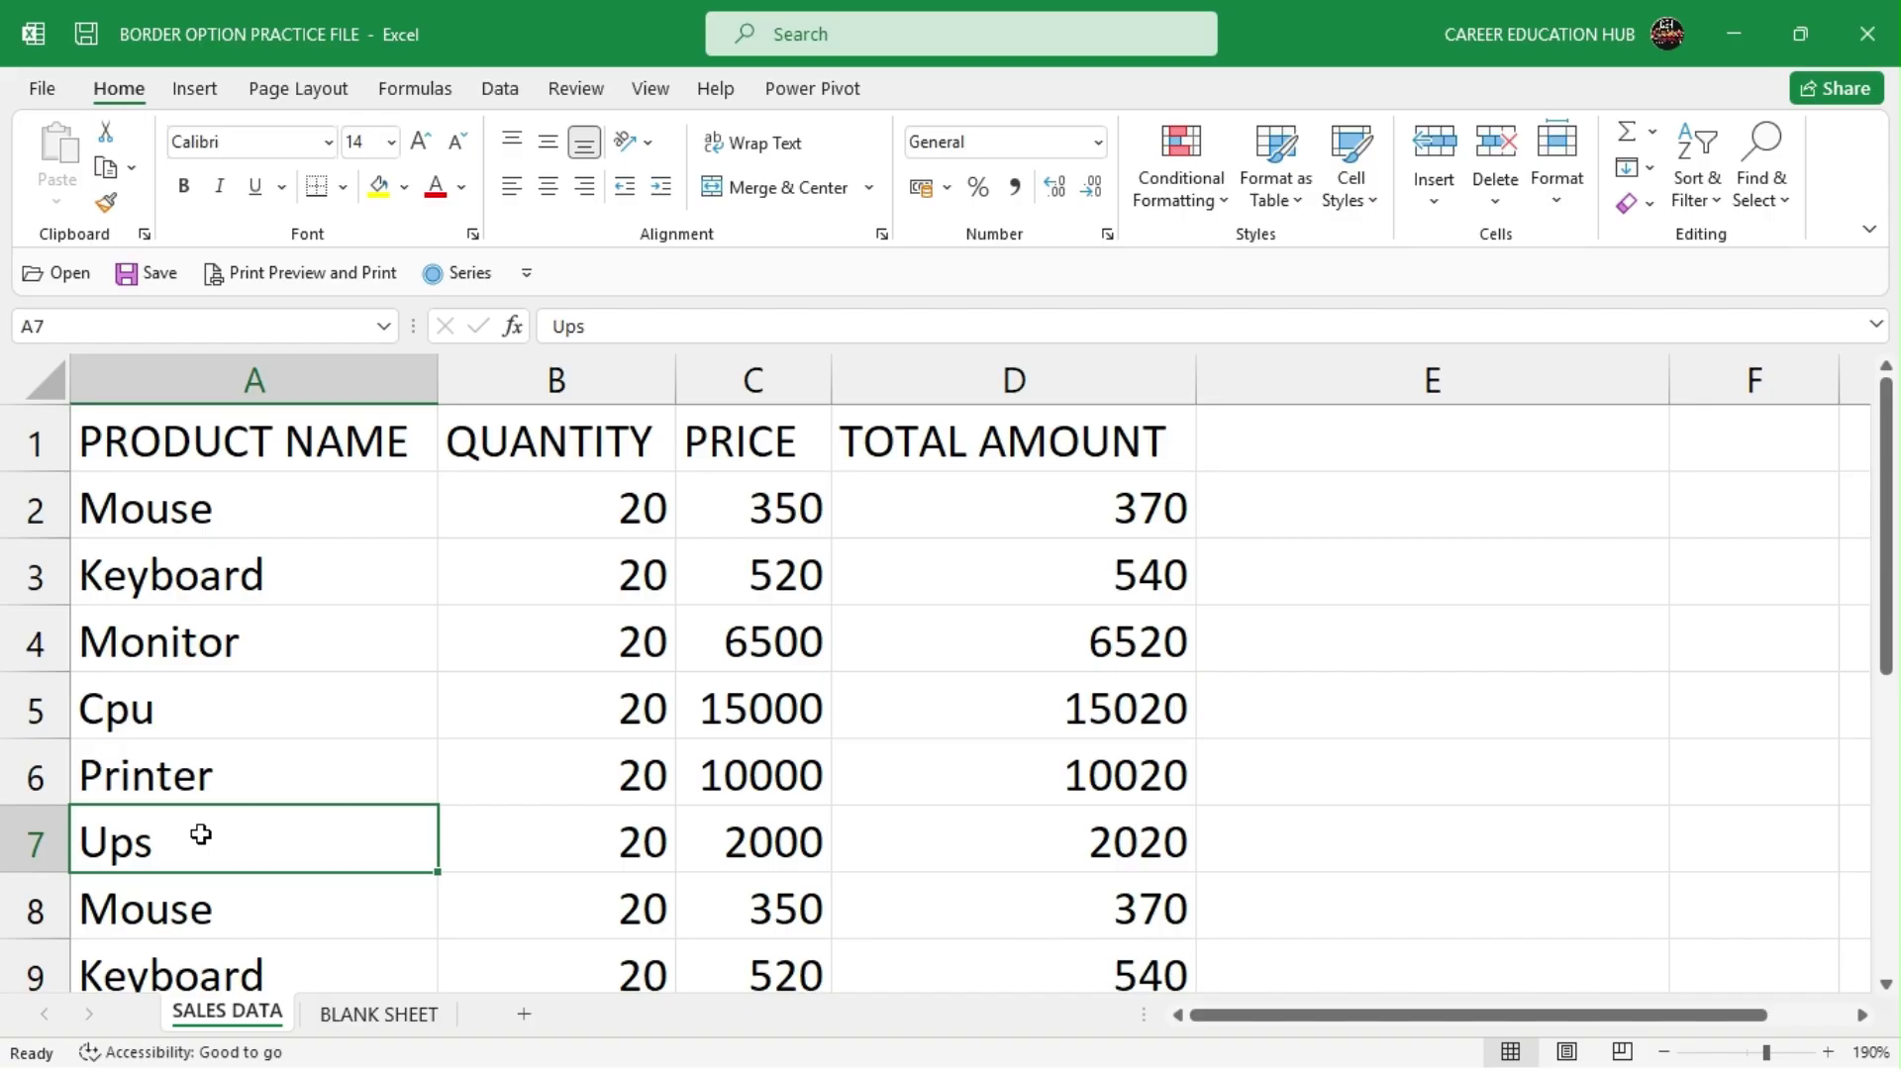
Step: Search the SALES DATA sheet for "cpu" with Find and go through two successive matches
{"action": "left_click", "coordinate": [506, 683]}
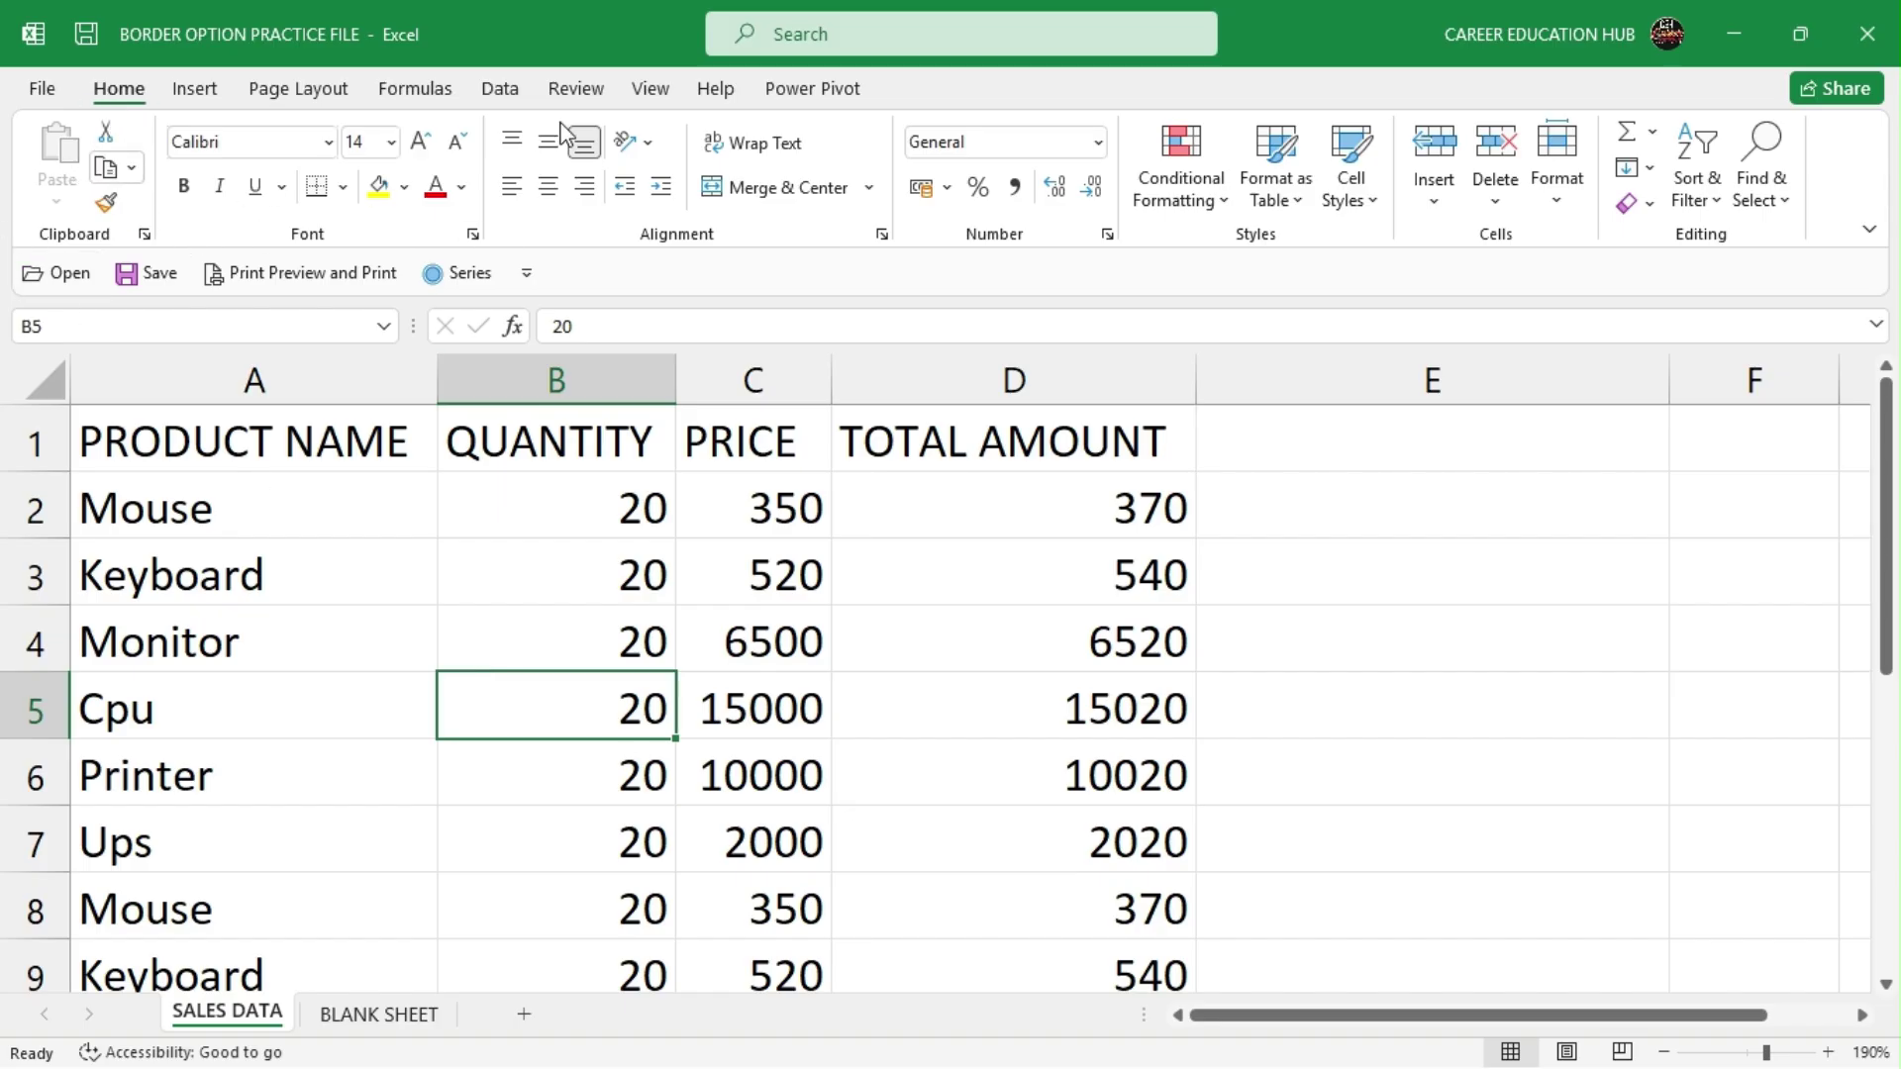
{"action": "left_click", "coordinate": [1762, 203]}
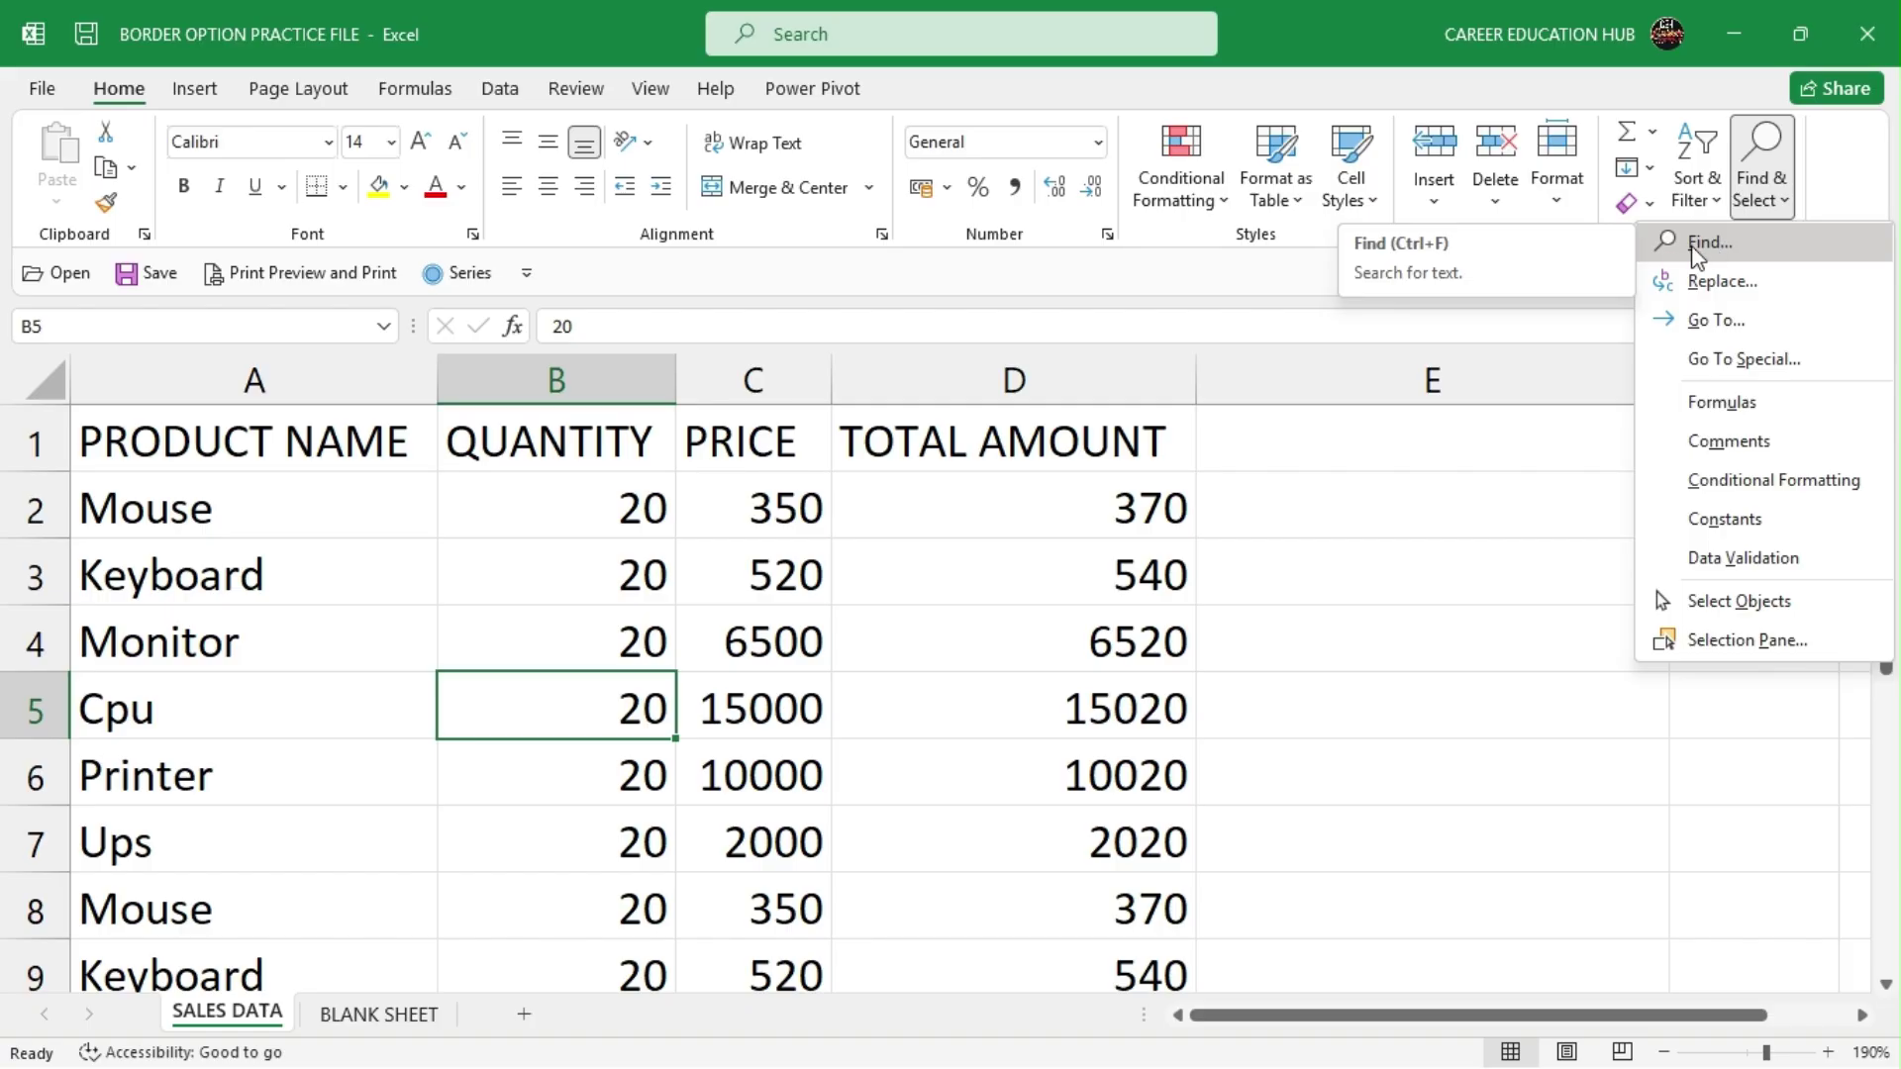
{"action": "left_click", "coordinate": [1725, 247]}
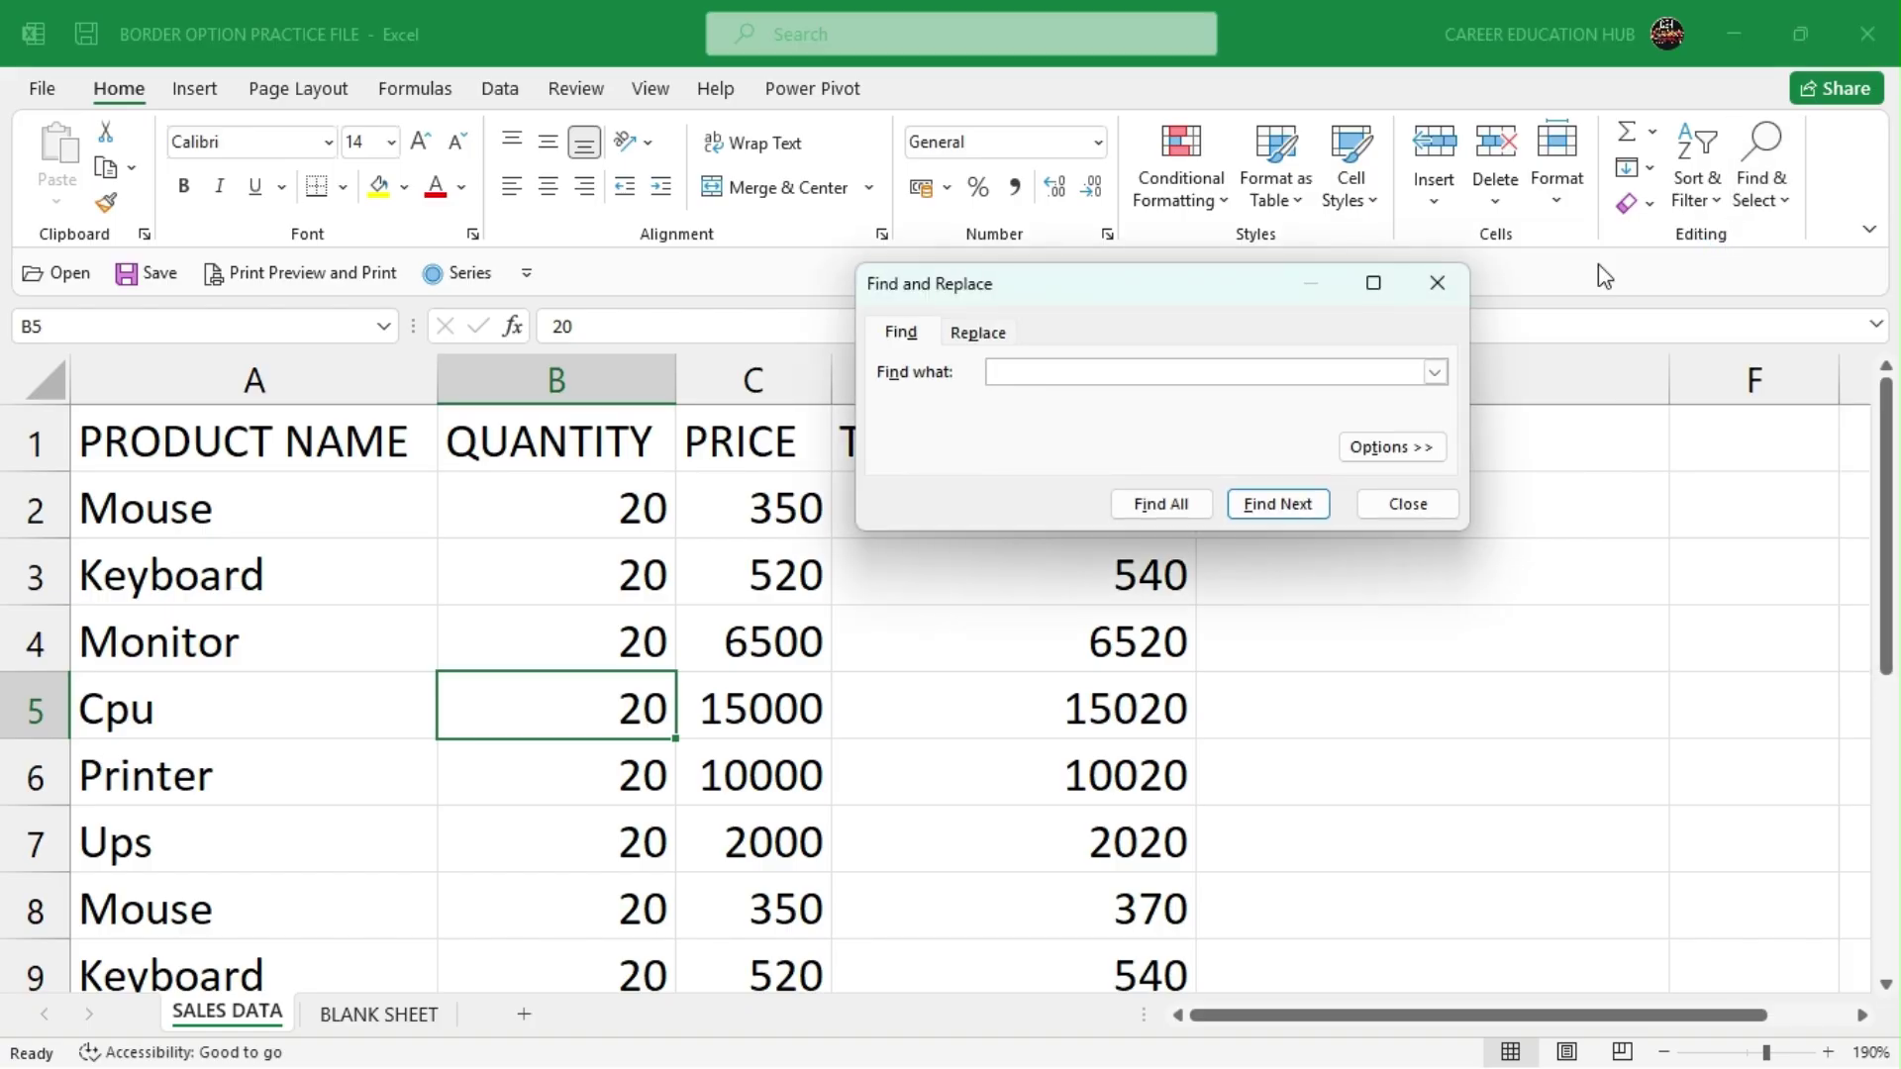
{"action": "left_click_drag", "start_coordinate": [1220, 291], "coordinate": [916, 143]}
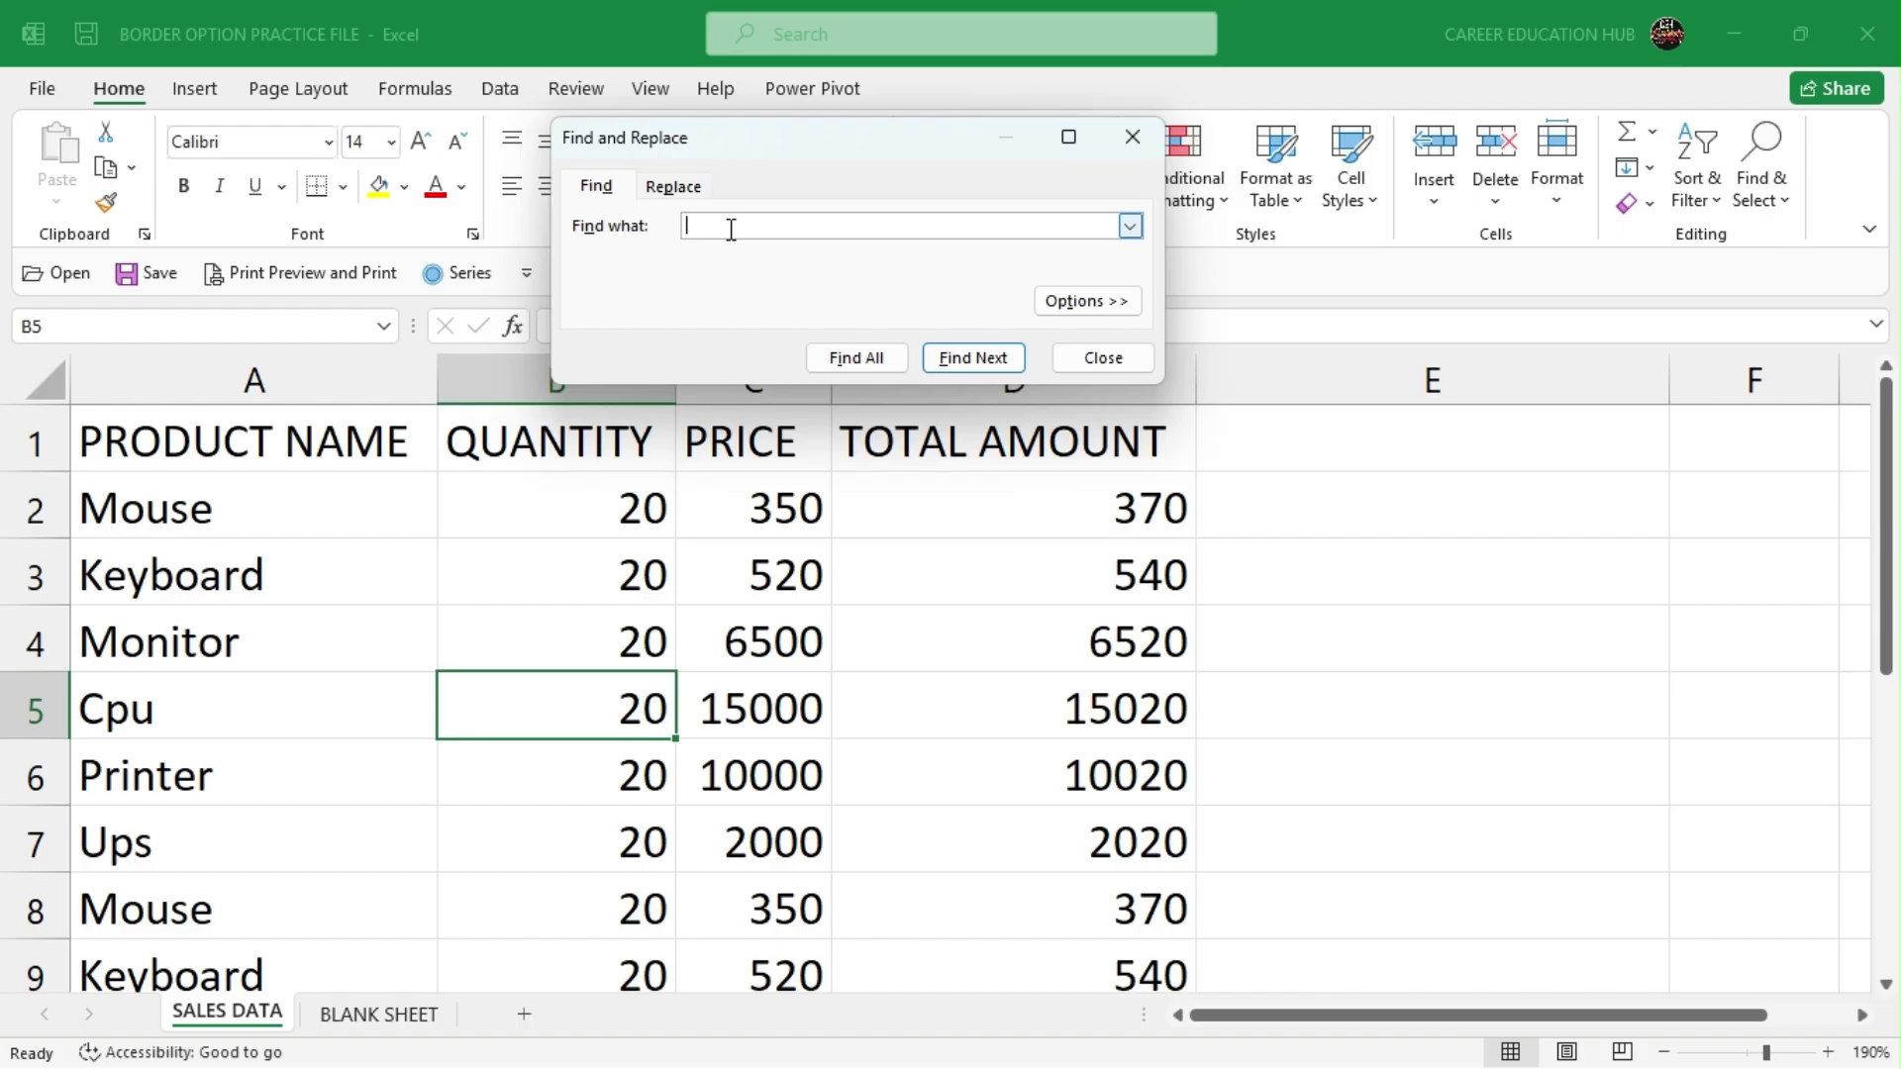
{"action": "type", "text": "cpu"}
{"action": "left_click", "coordinate": [993, 366]}
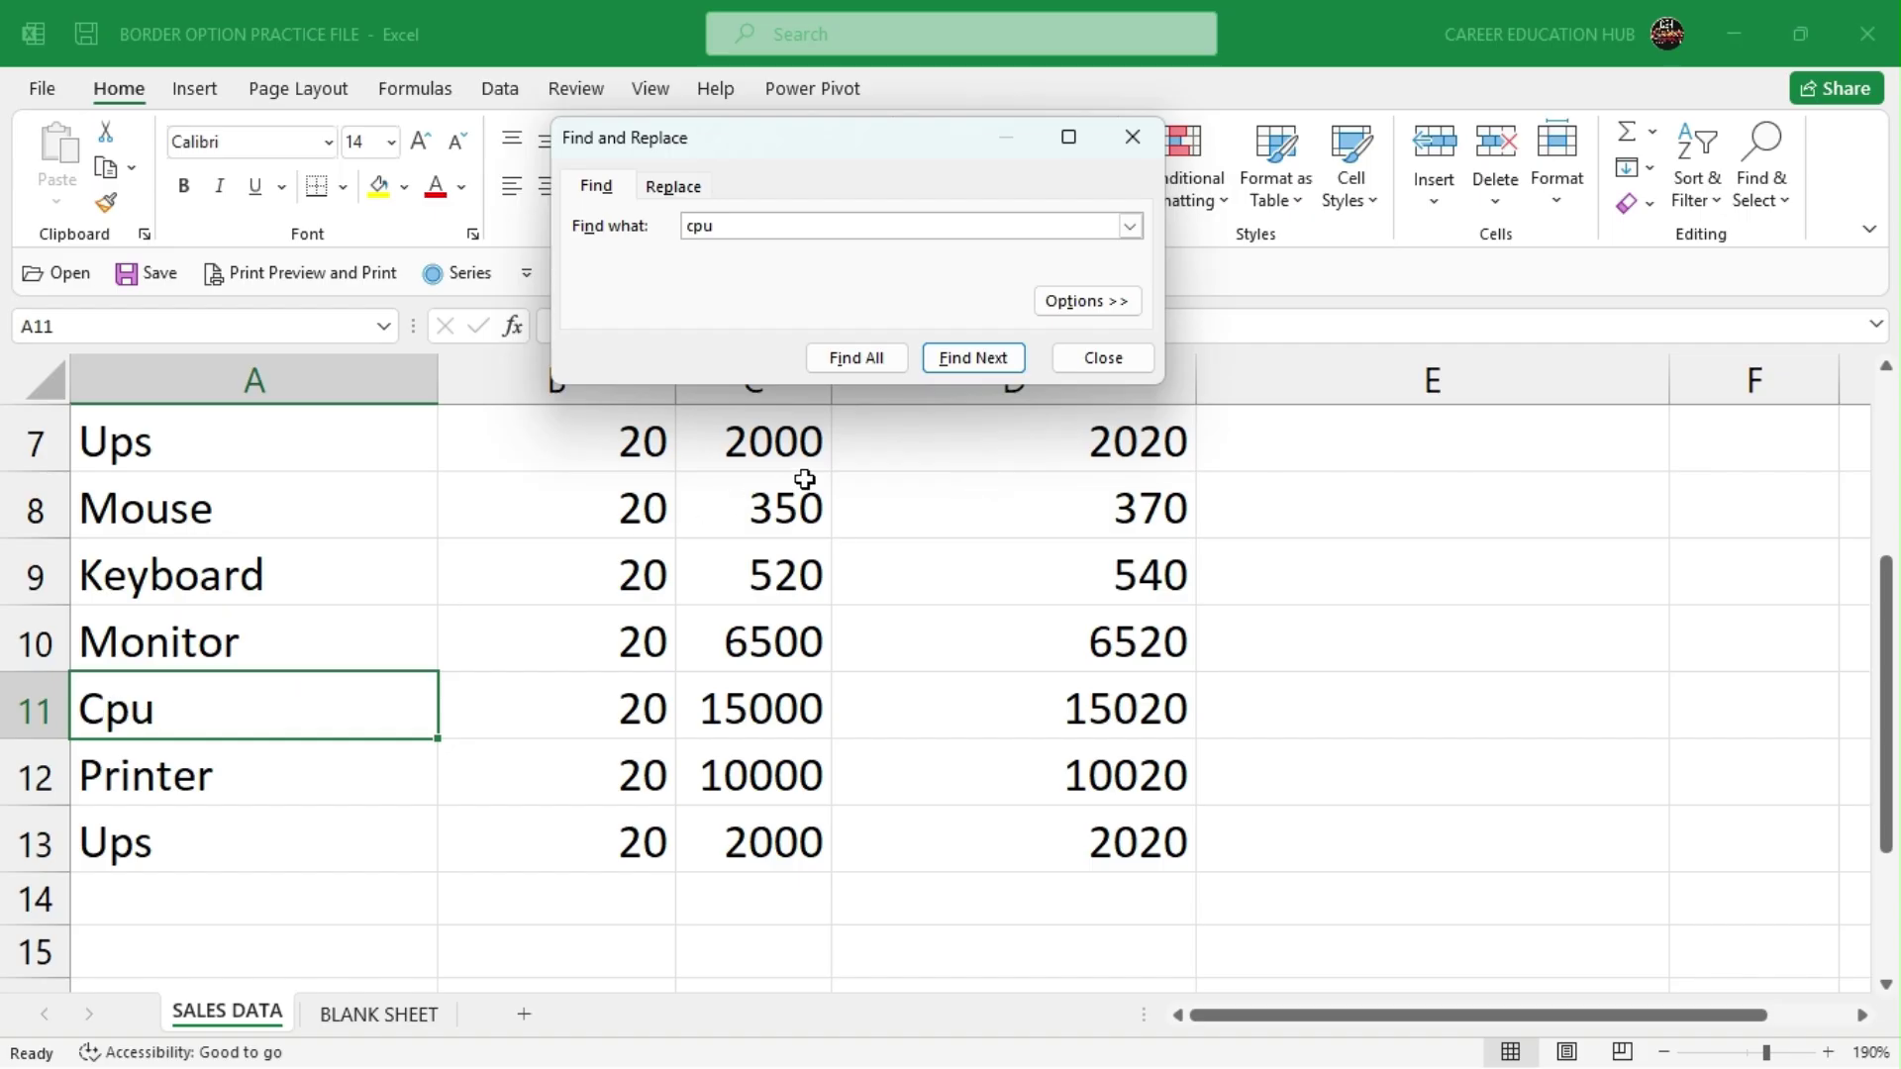
{"action": "left_click", "coordinate": [969, 364]}
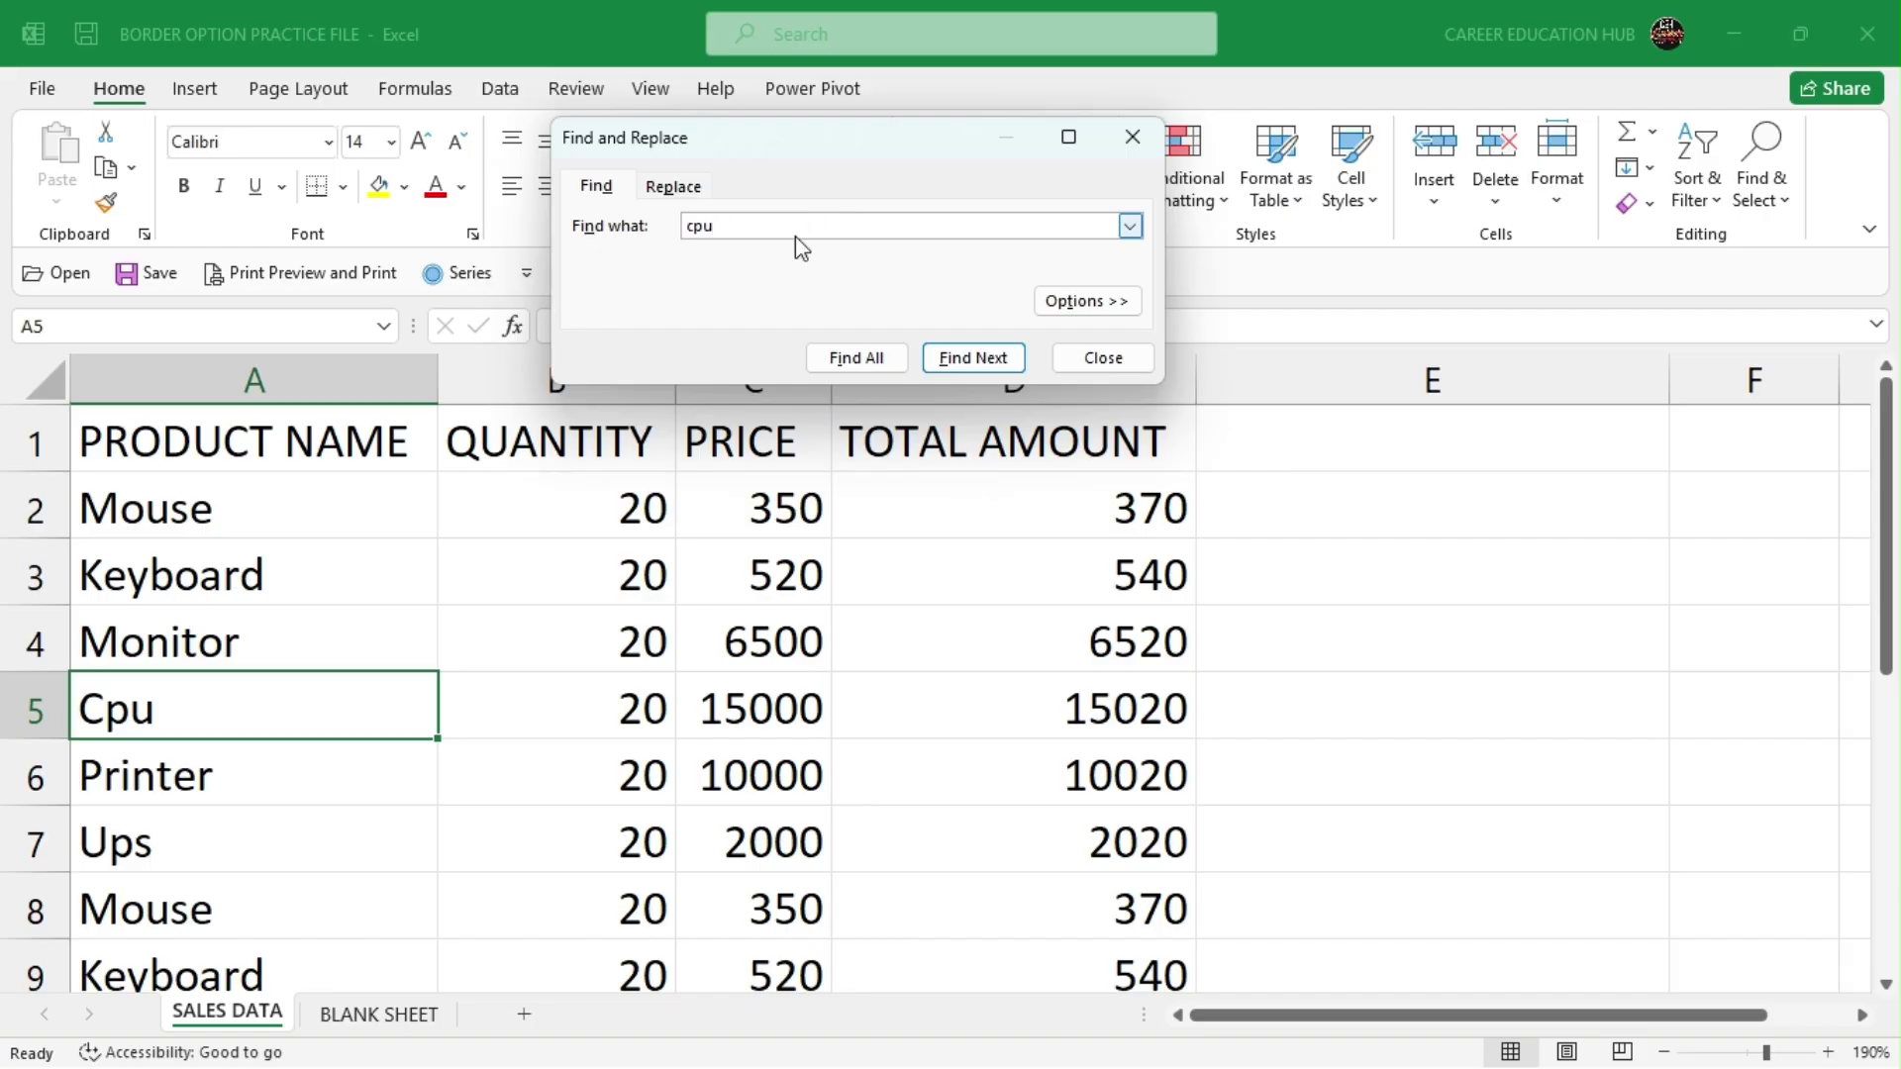
Step: Change the search term to "mouse" and go through two successive matches
{"action": "key", "text": "BackSpace"}
{"action": "key", "text": "BackSpace"}
{"action": "key", "text": "BackSpace"}
{"action": "type", "text": "mouse"}
{"action": "left_click", "coordinate": [958, 361]}
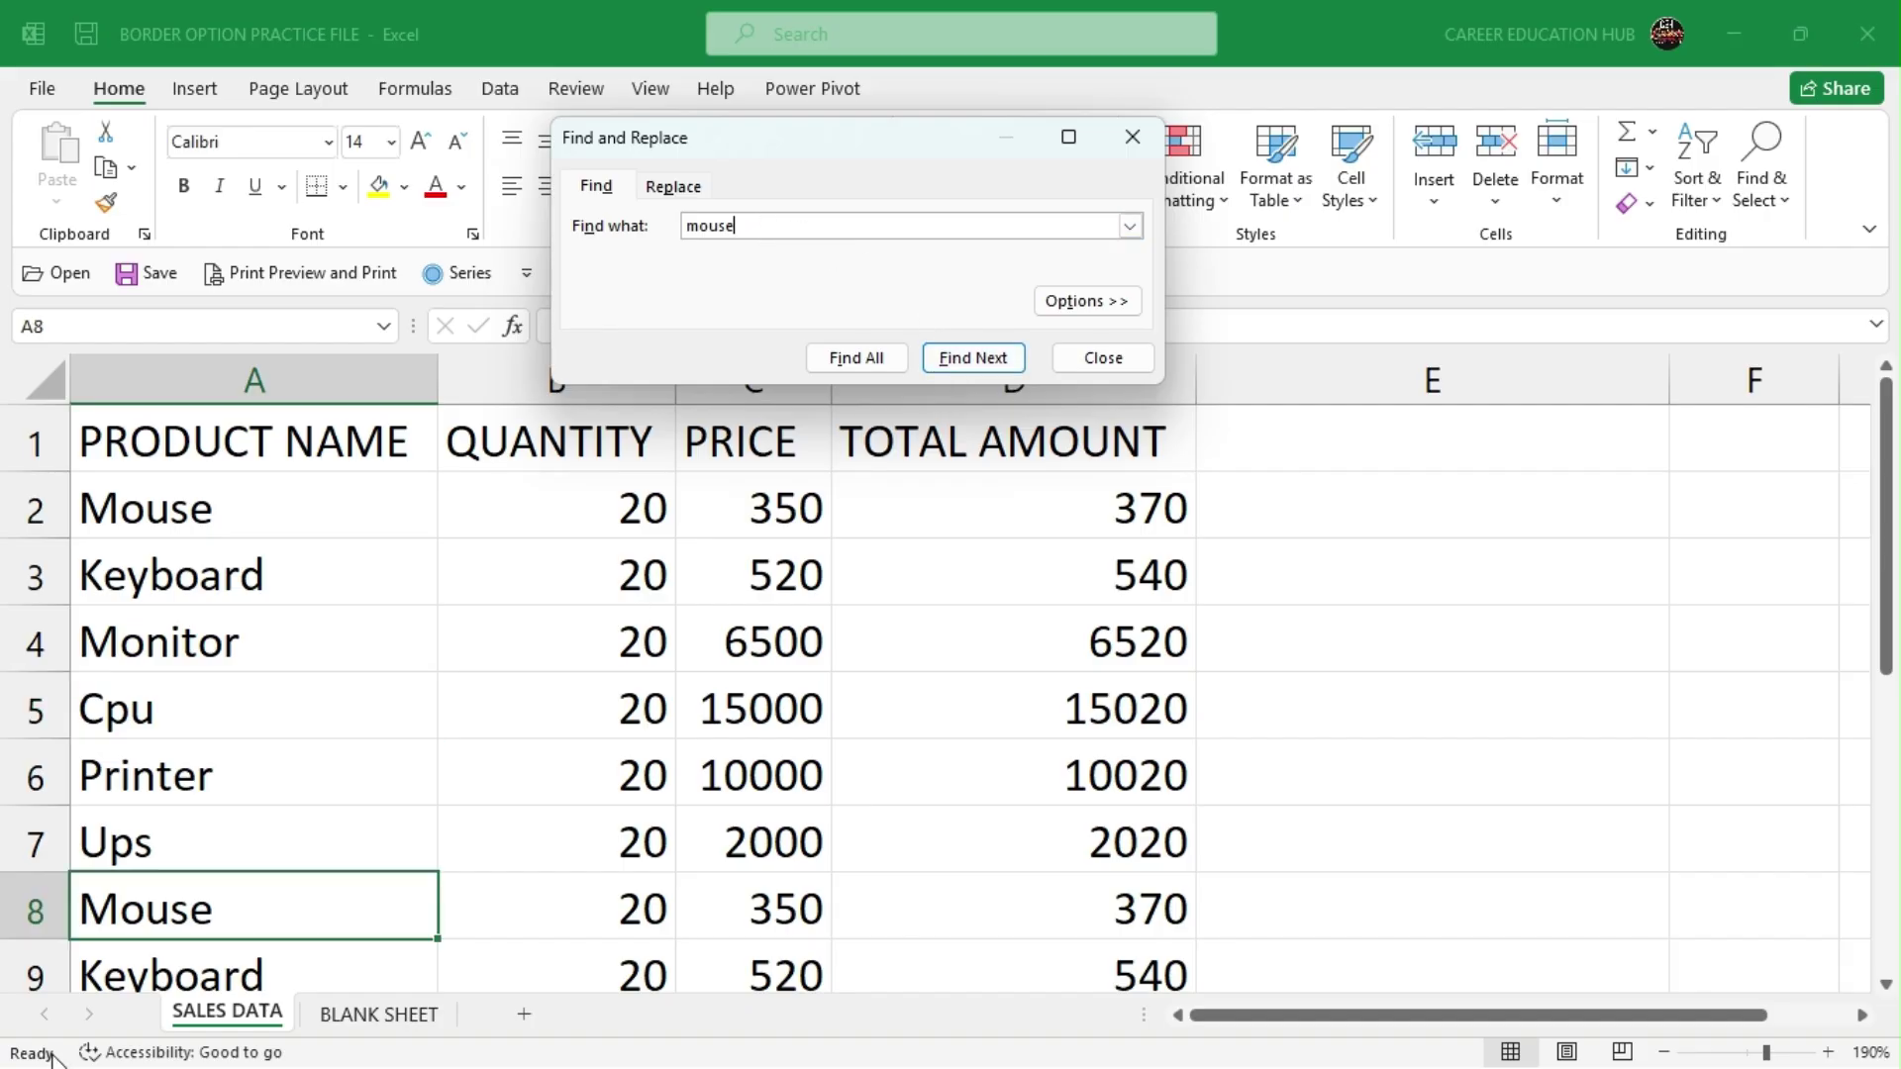
{"action": "left_click", "coordinate": [952, 369]}
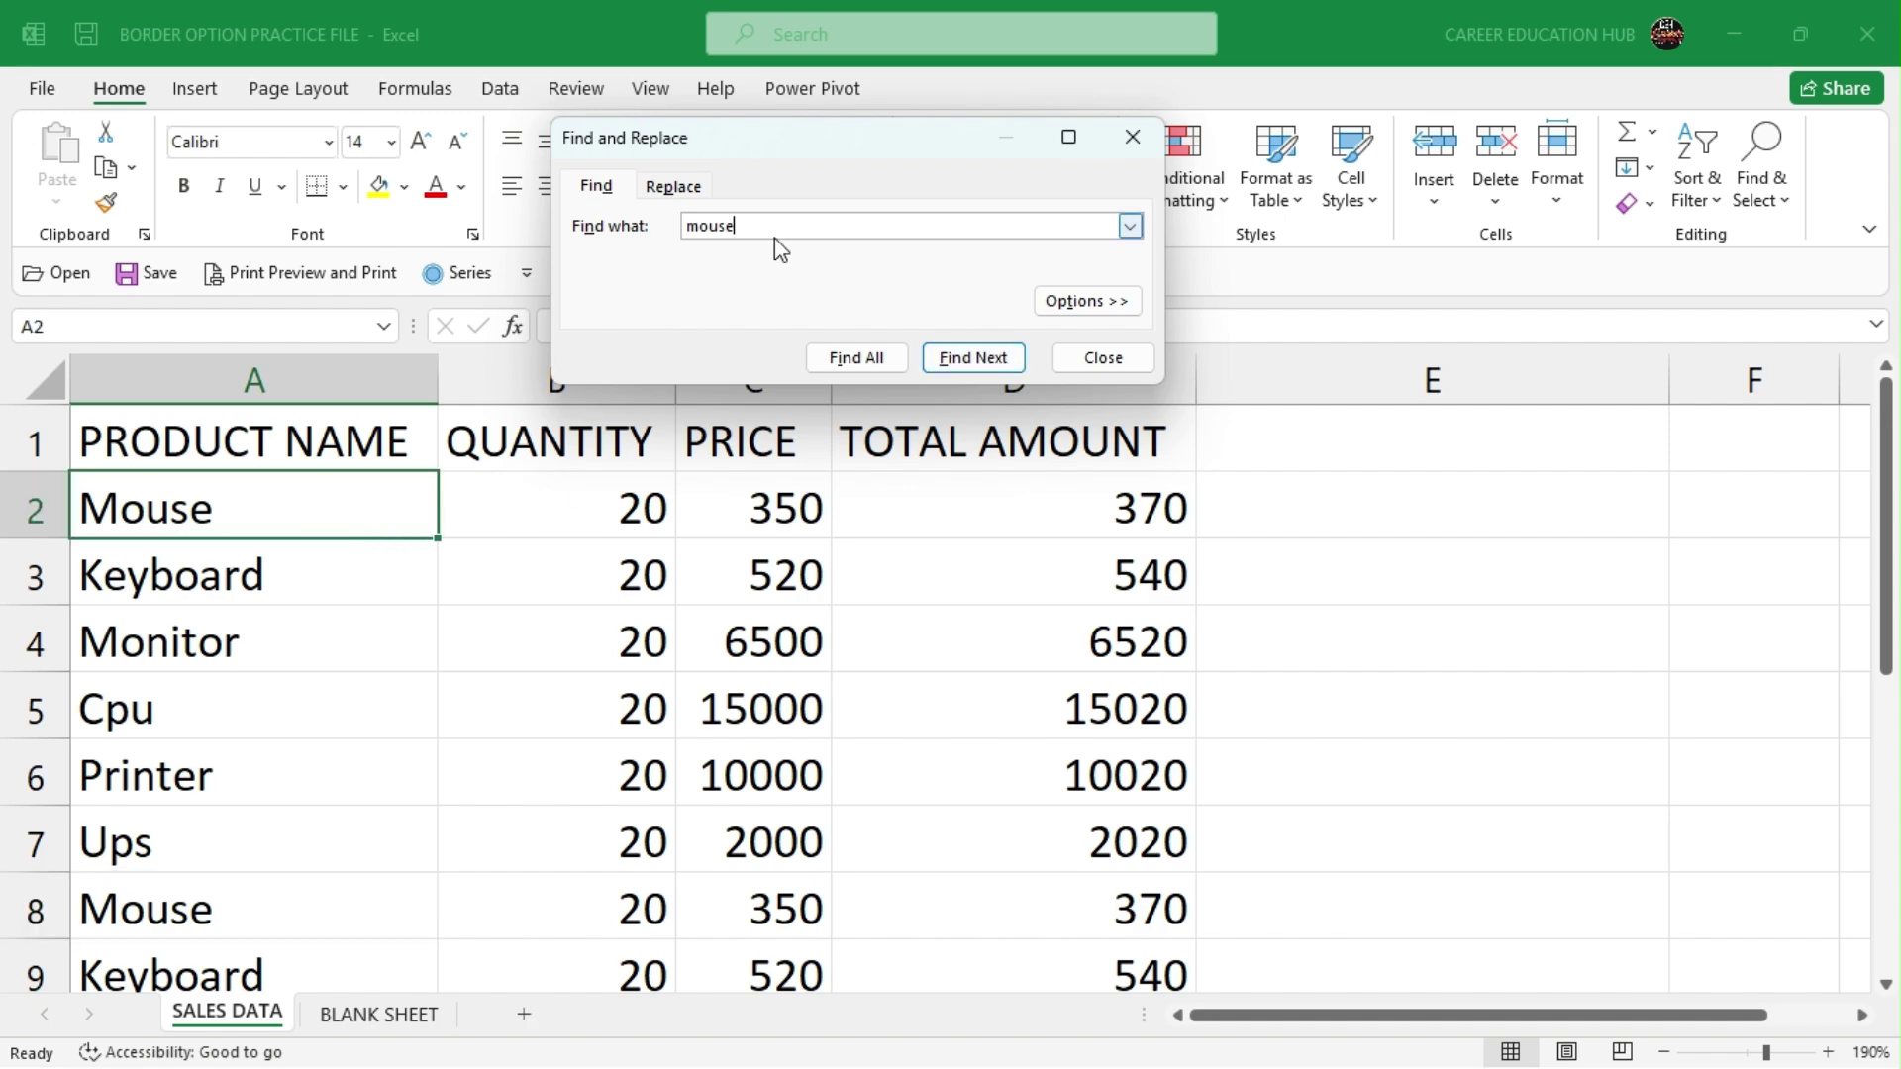
Step: Change the search term to "ups" and go through two successive matches
{"action": "key", "text": "BackSpace"}
{"action": "key", "text": "BackSpace"}
{"action": "key", "text": "BackSpace"}
{"action": "key", "text": "BackSpace"}
{"action": "key", "text": "BackSpace"}
{"action": "type", "text": "ups"}
{"action": "left_click", "coordinate": [984, 363]}
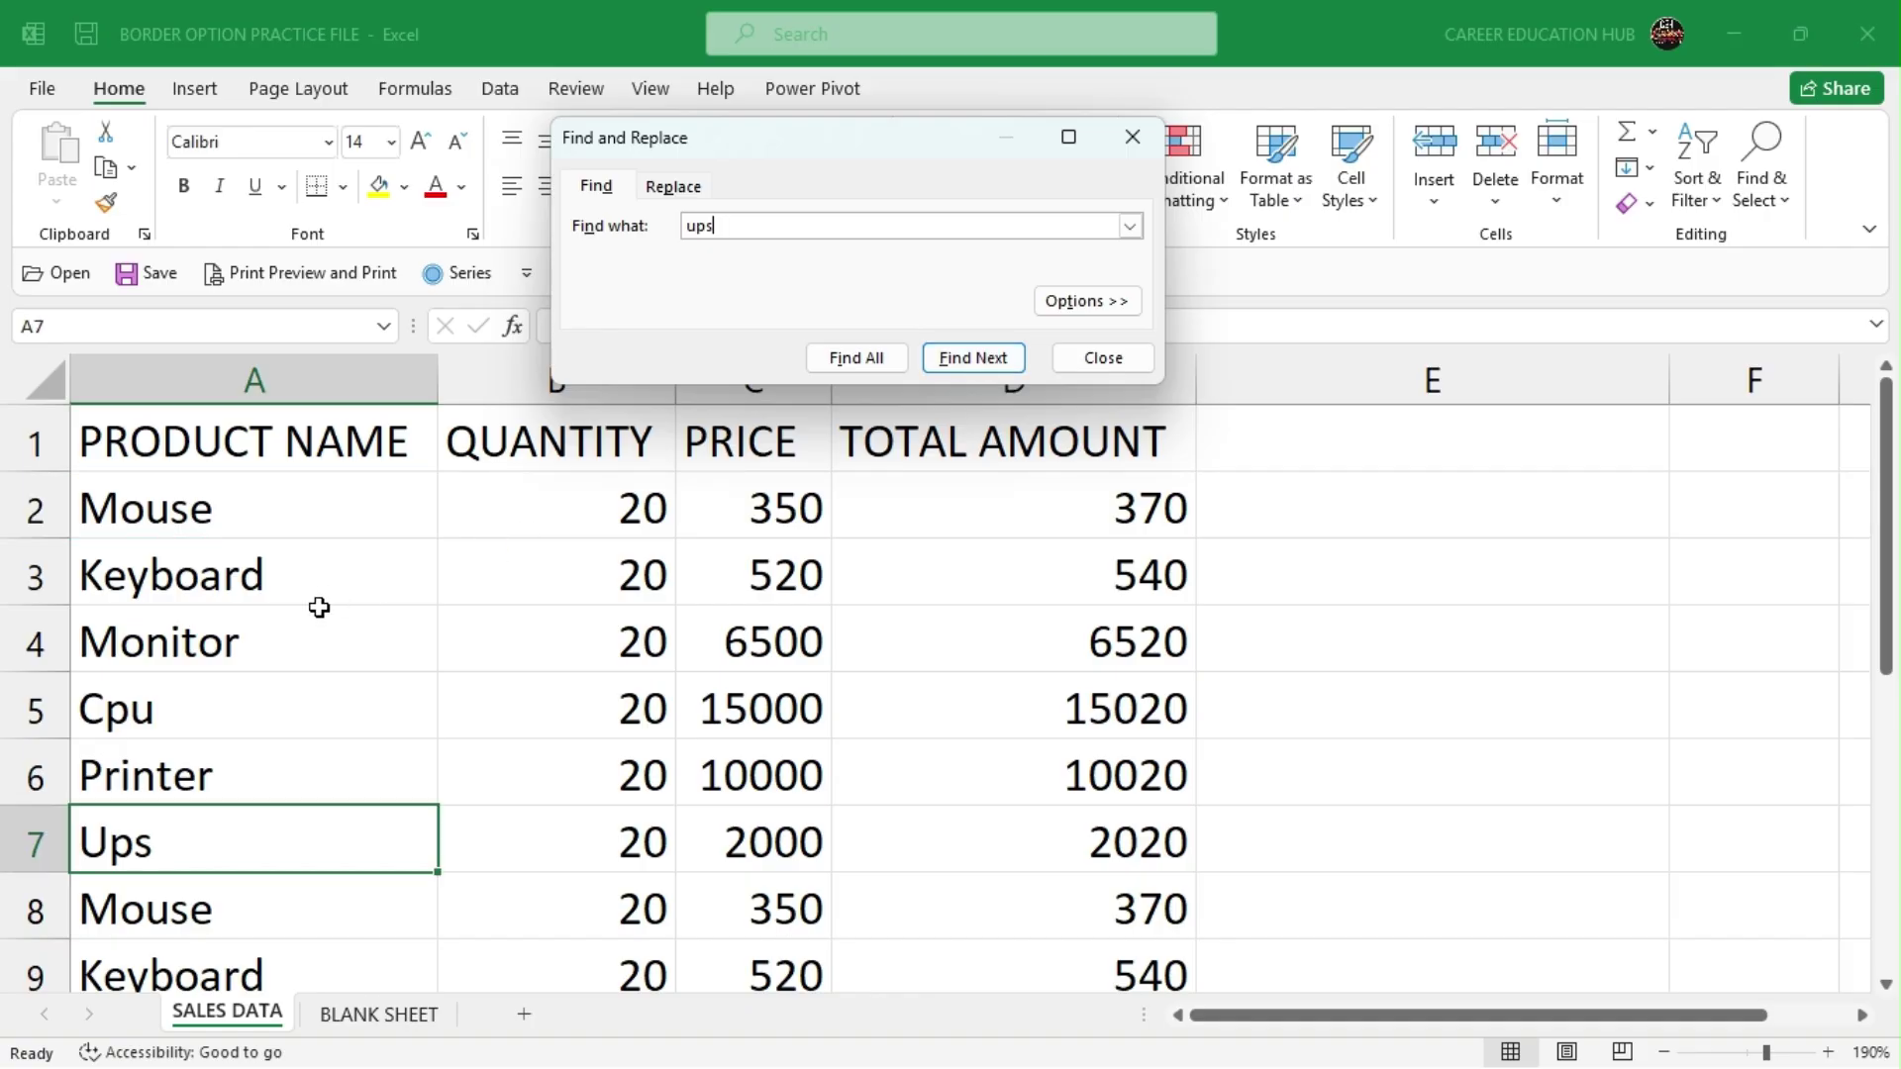
{"action": "left_click", "coordinate": [991, 358]}
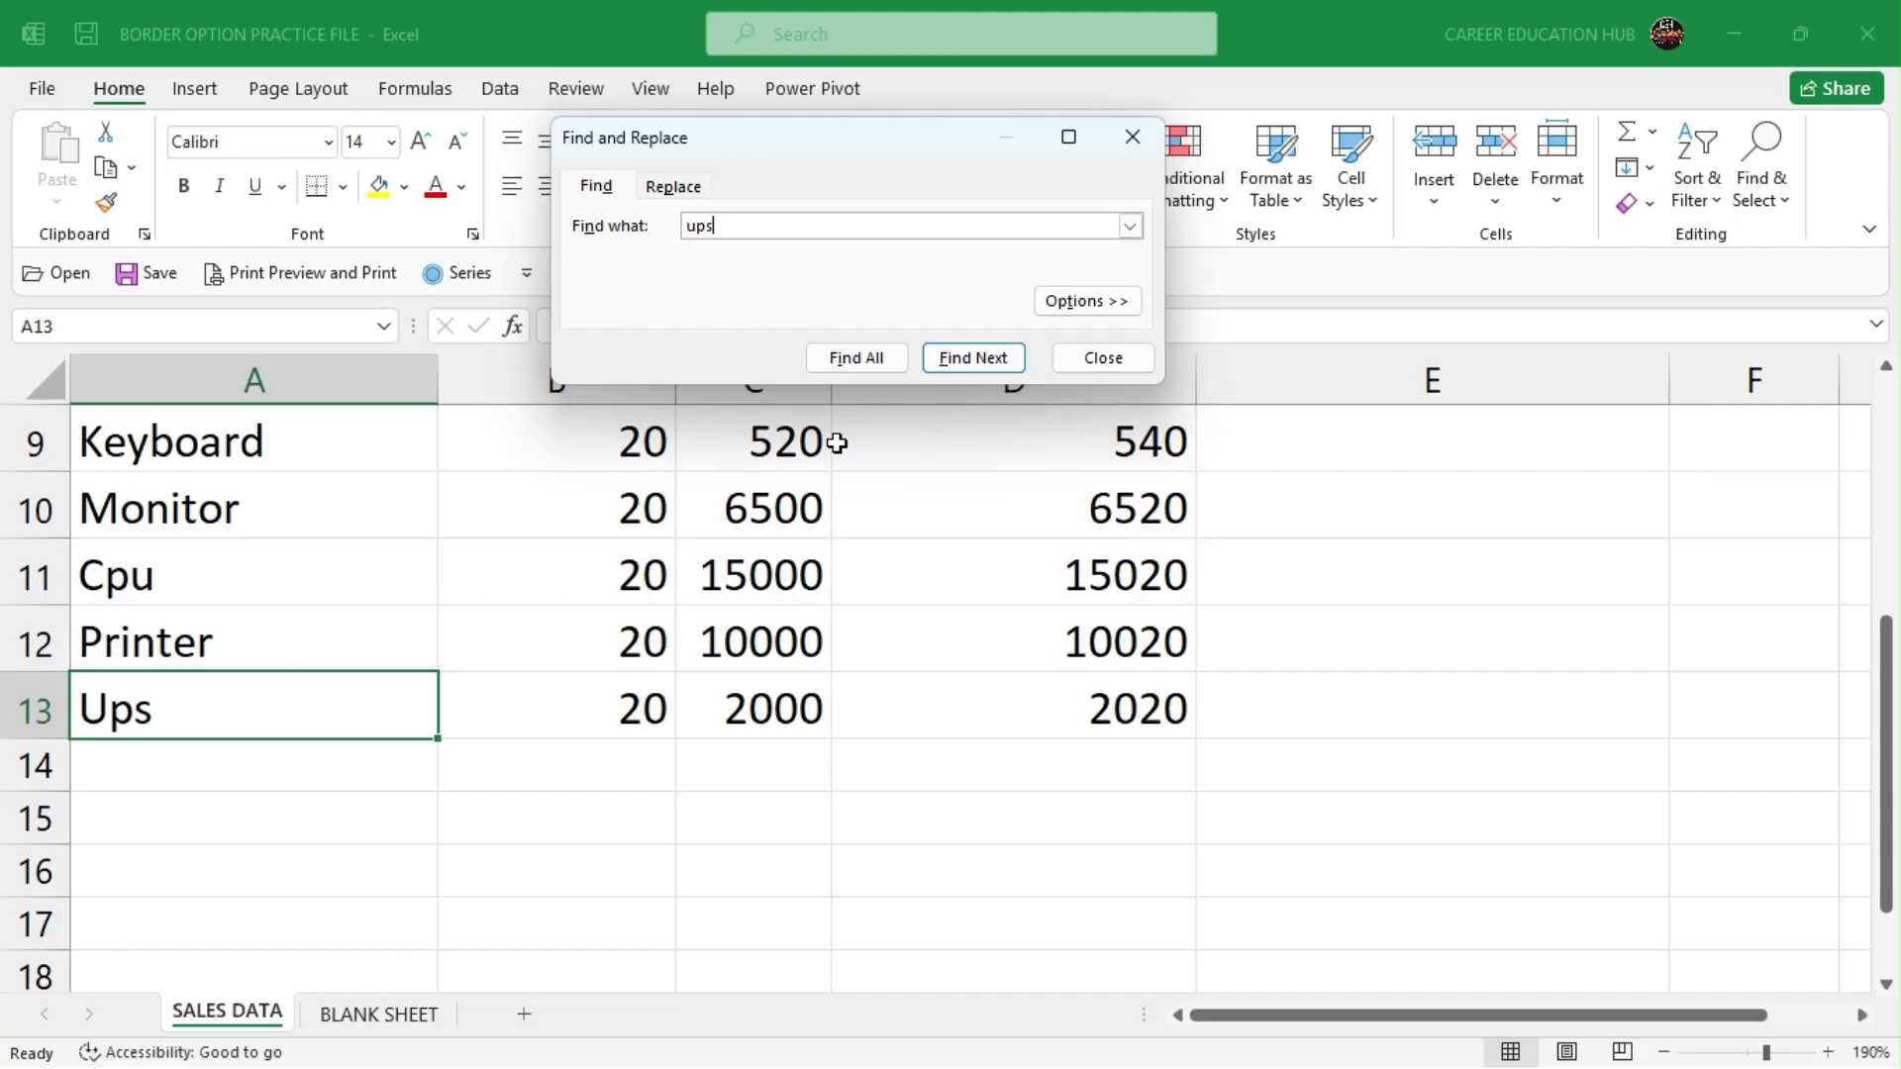
Step: Search for "cpu" again, advance to the match in A11, and close the search dialog
{"action": "key", "text": "BackSpace"}
{"action": "key", "text": "BackSpace"}
{"action": "key", "text": "BackSpace"}
{"action": "type", "text": "cpu"}
{"action": "left_click", "coordinate": [998, 359]}
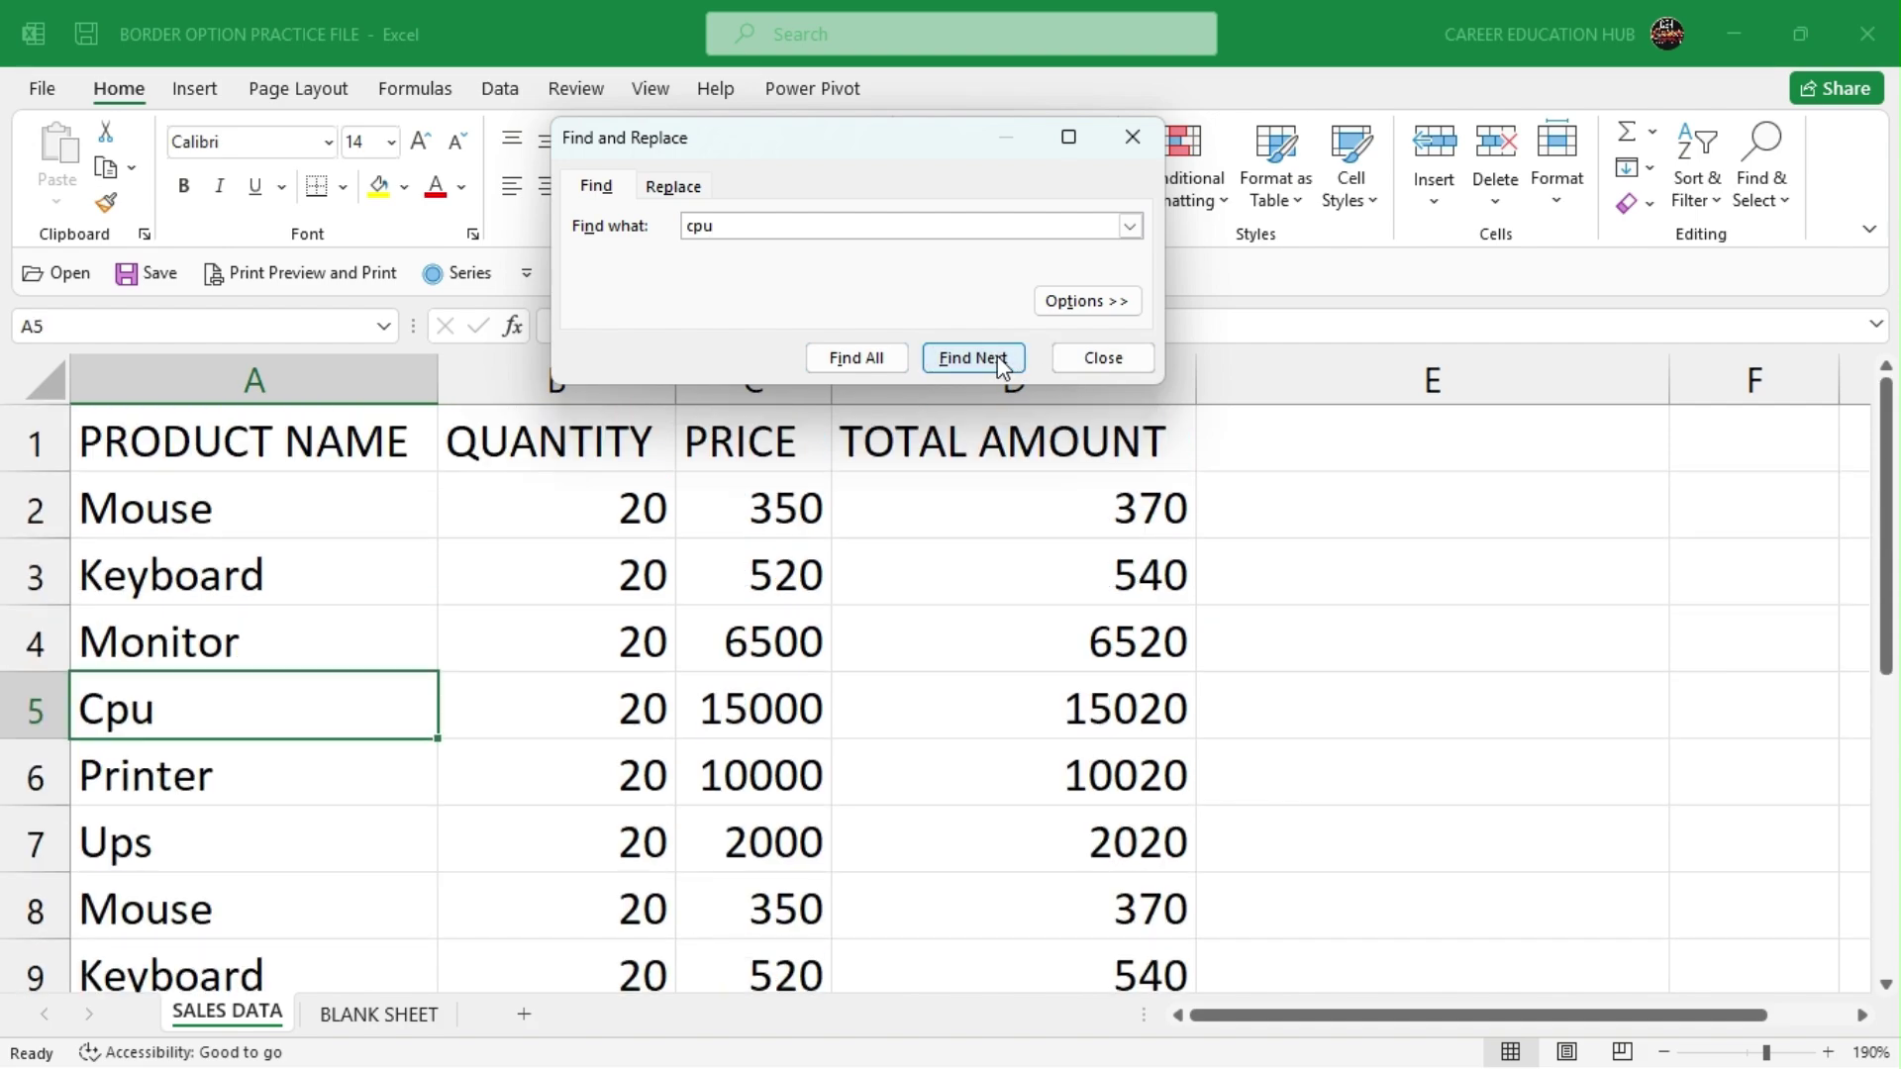
{"action": "left_click", "coordinate": [982, 360]}
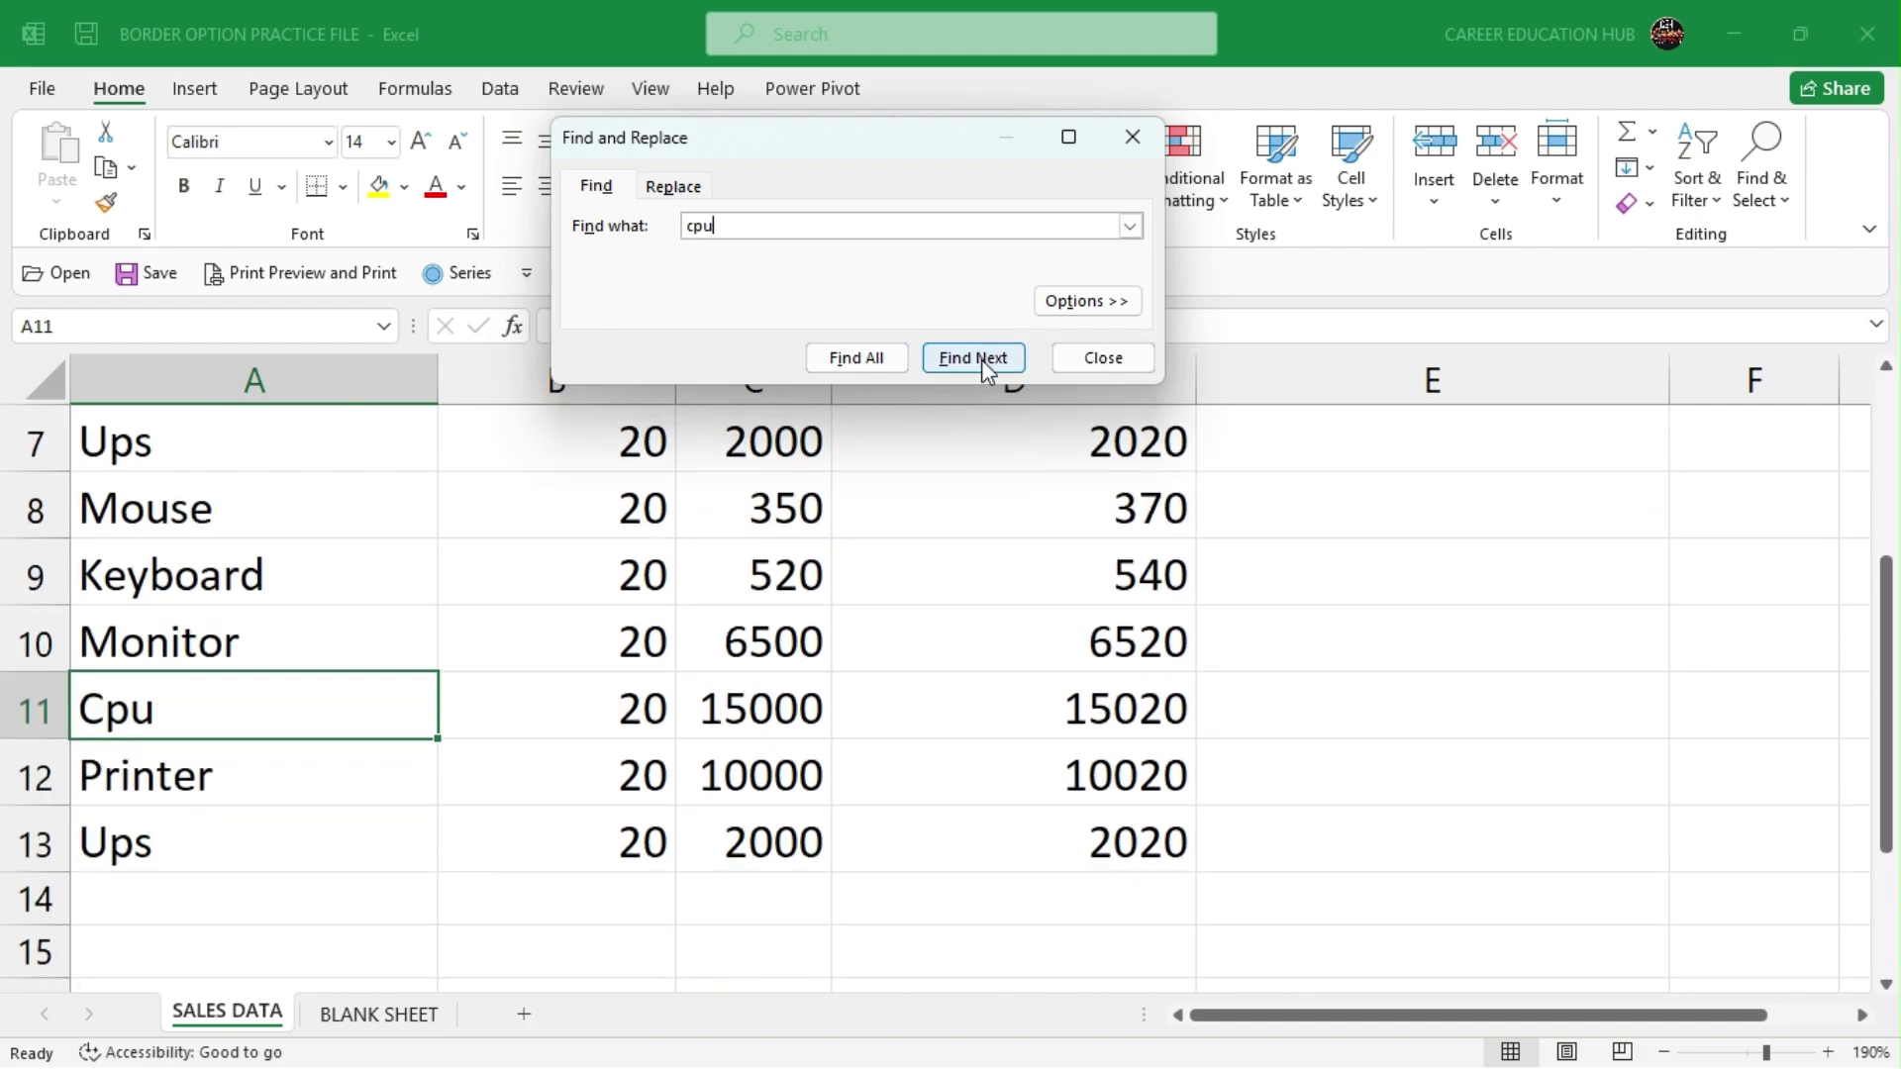
{"action": "left_click", "coordinate": [1107, 357]}
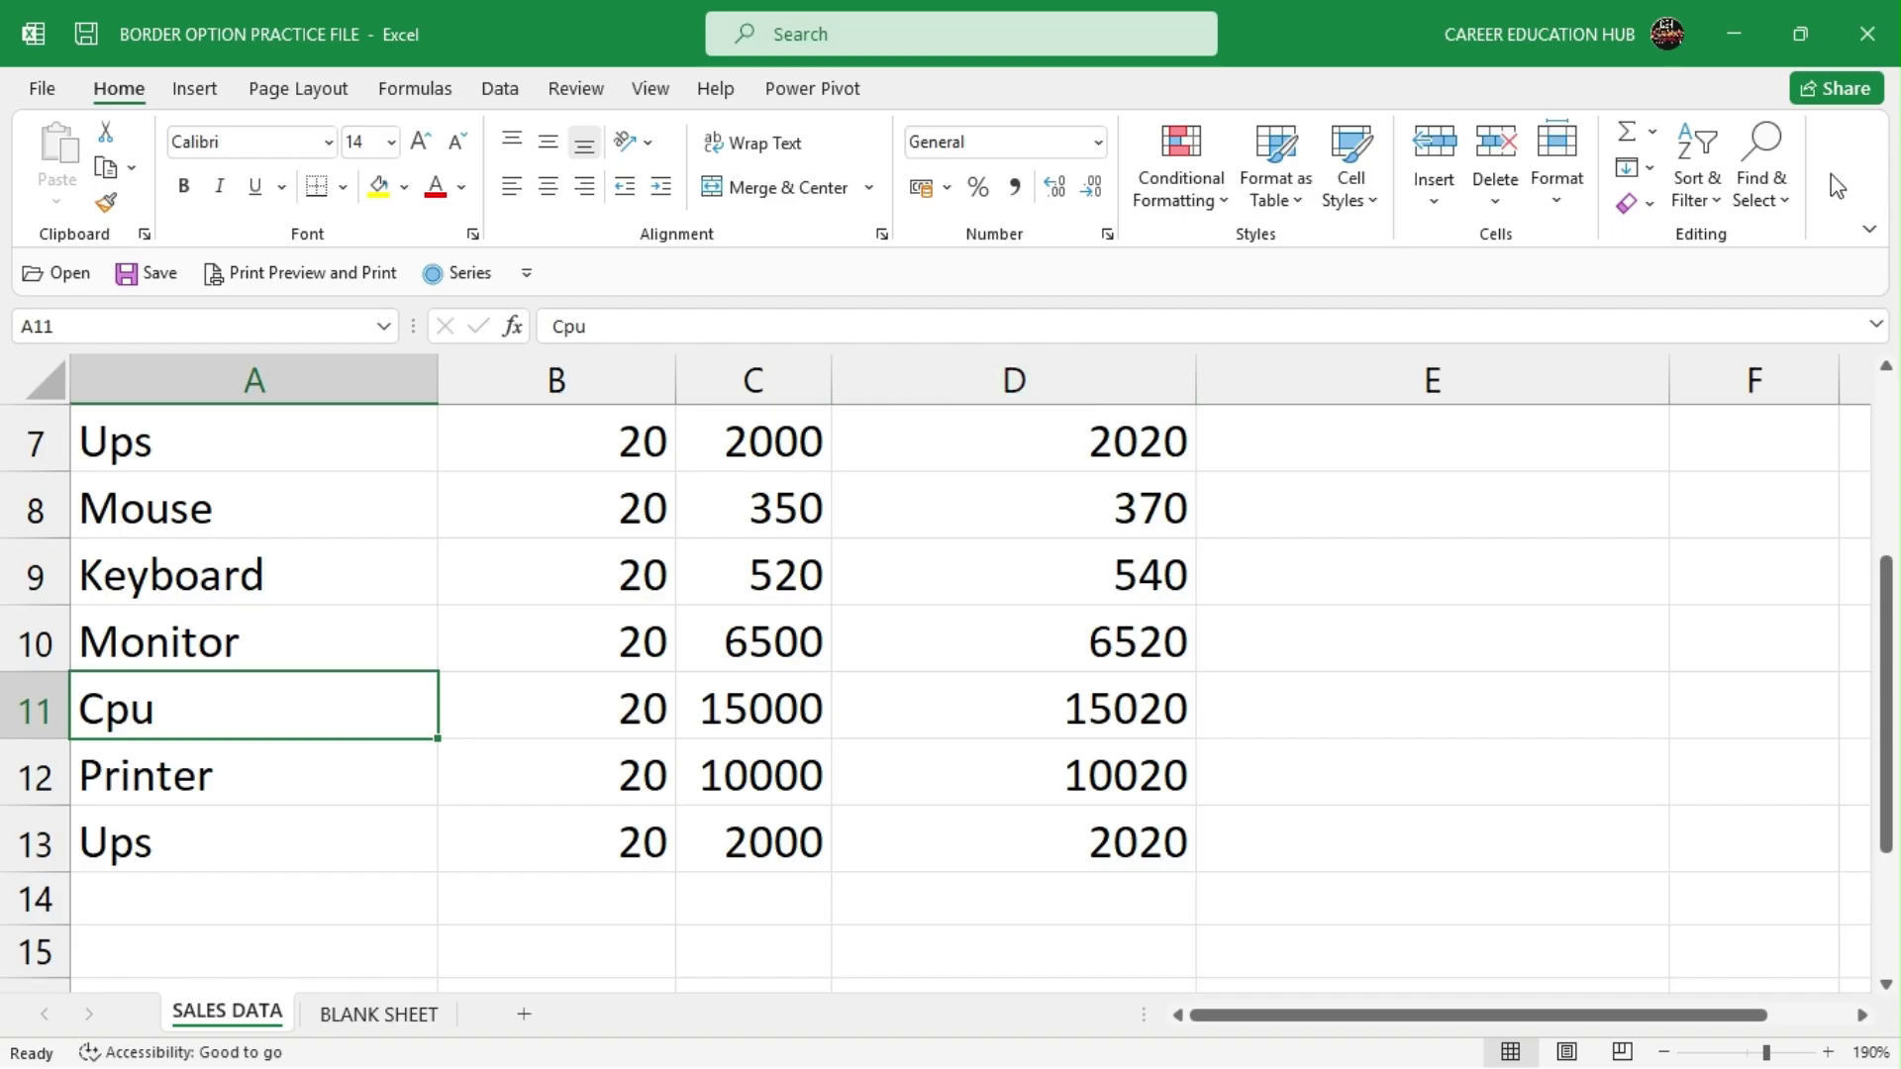
Step: Replace only the "cpu" entry in cell A11 with "INTEX CPU" using Replace, and close the dialog
{"action": "left_click", "coordinate": [1761, 203]}
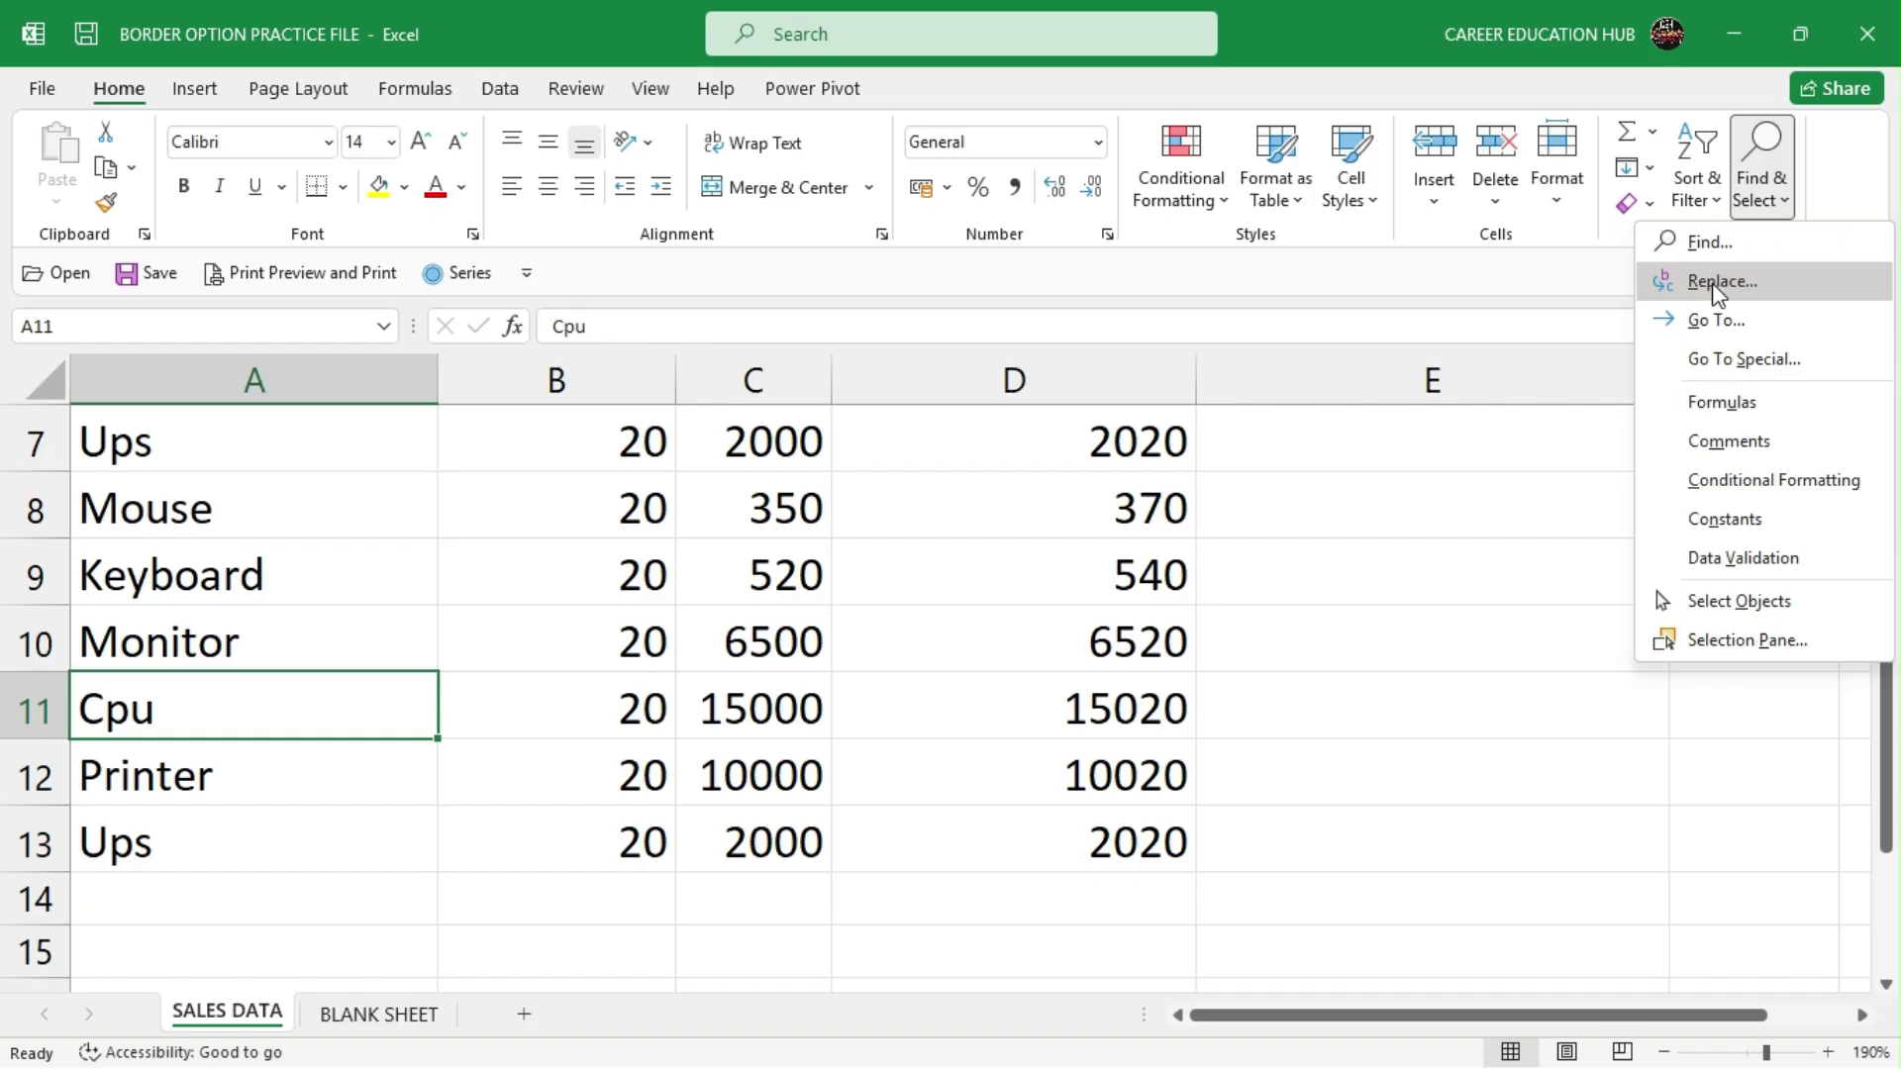
{"action": "left_click", "coordinate": [1741, 287]}
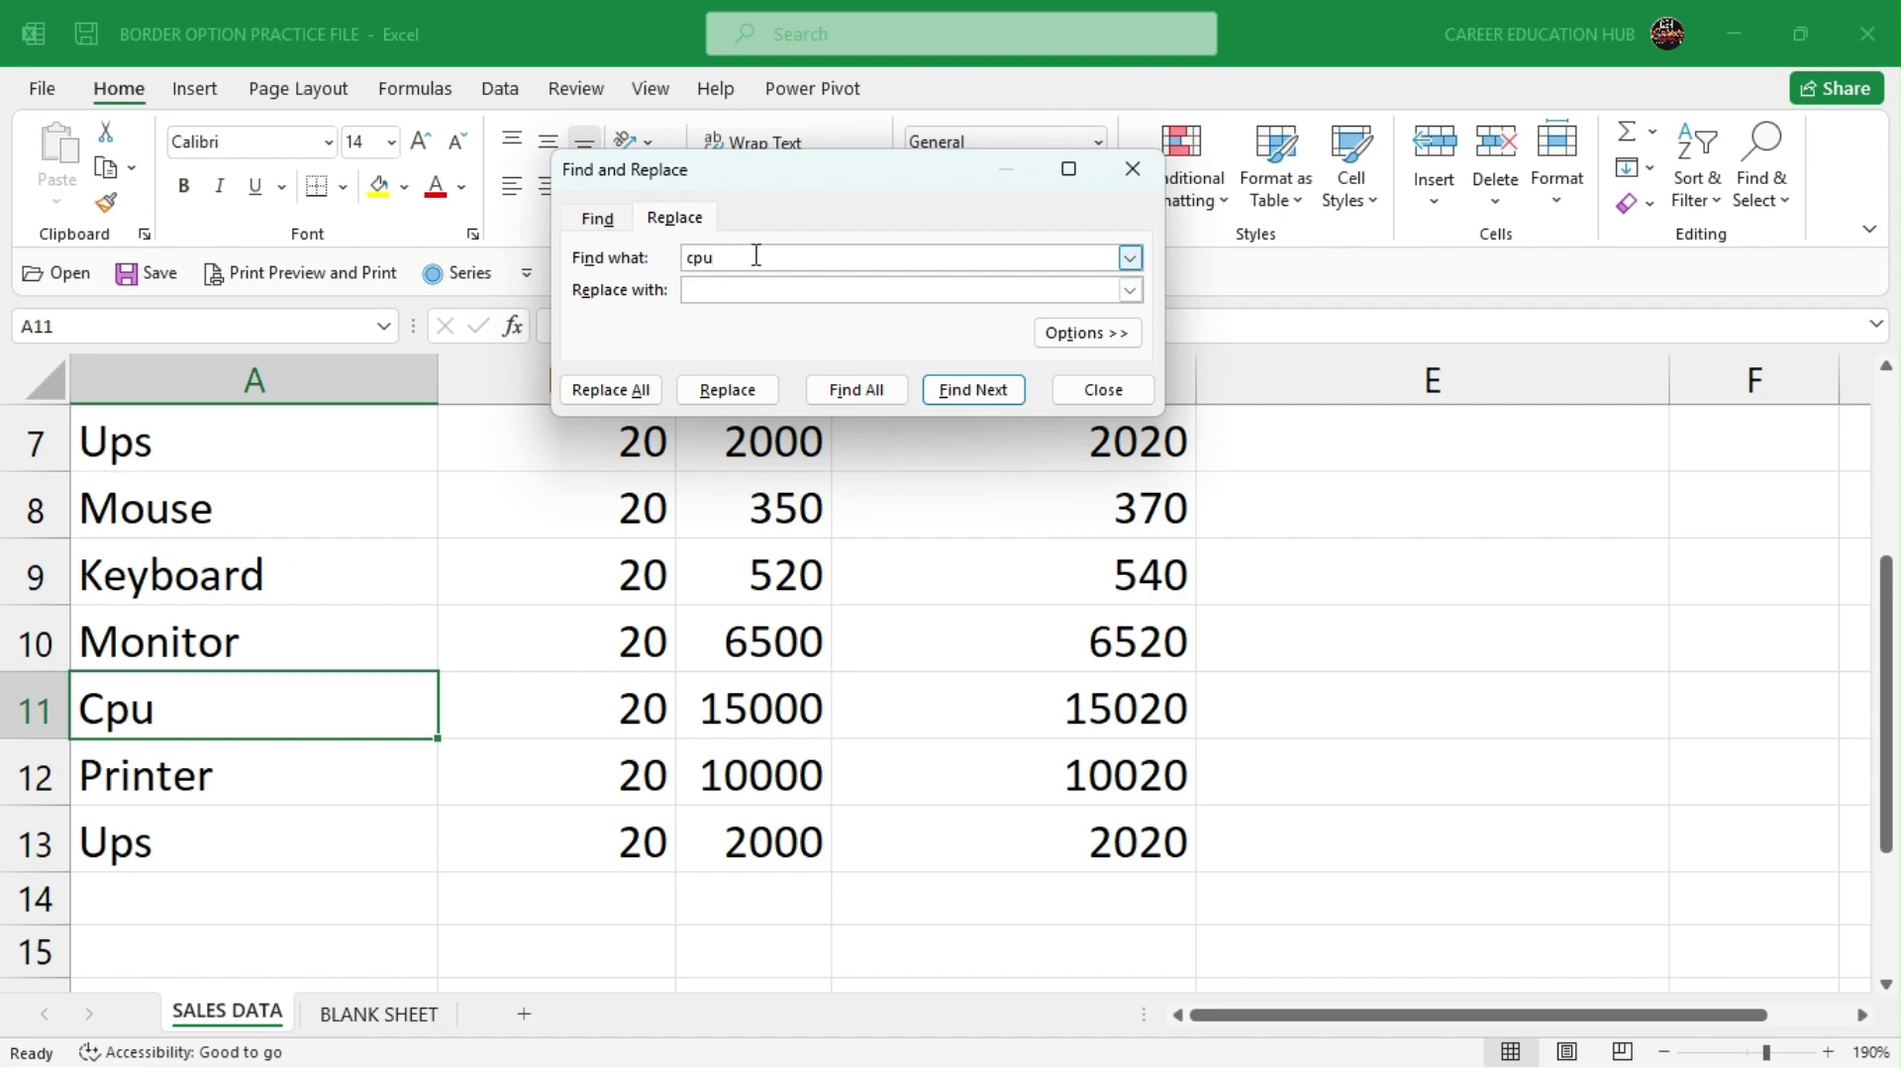
{"action": "left_click", "coordinate": [720, 292]}
{"action": "type", "text": "INTEX"}
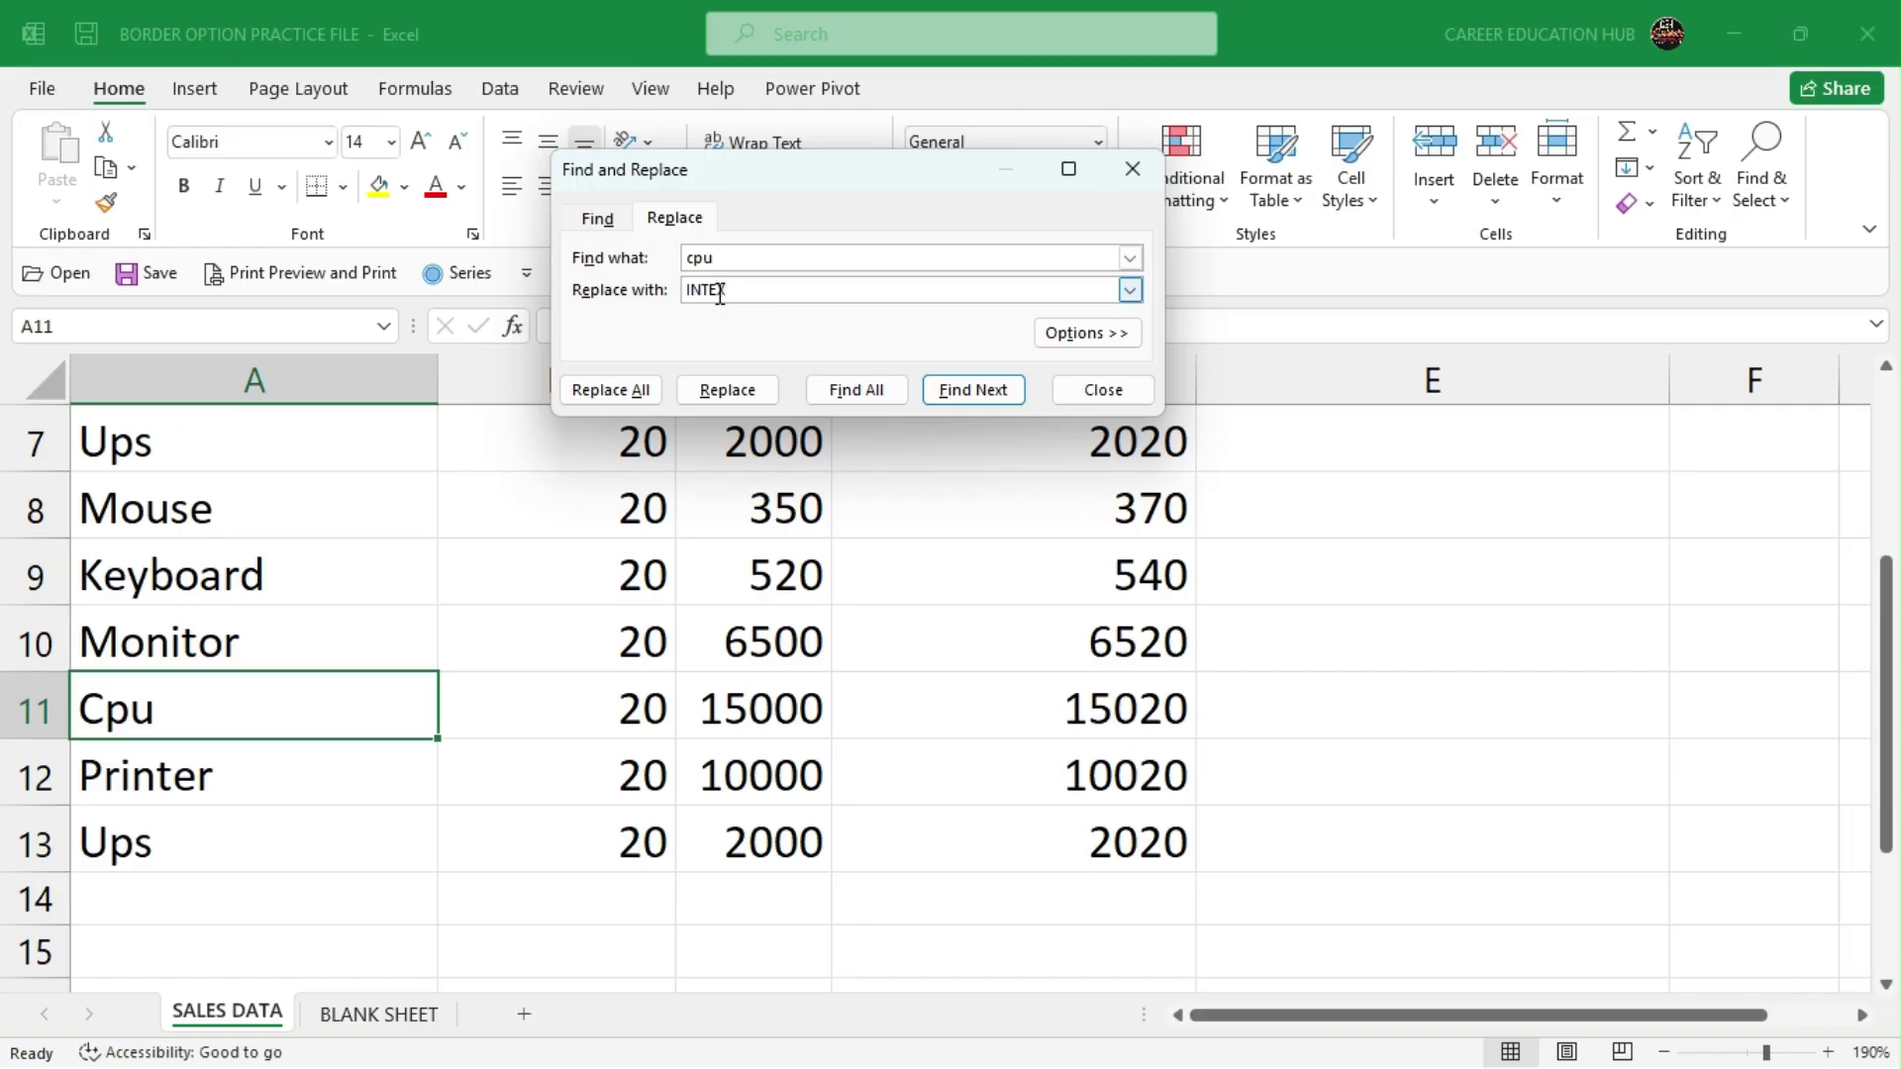
{"action": "type", "text": " CPU"}
{"action": "left_click", "coordinate": [727, 390]}
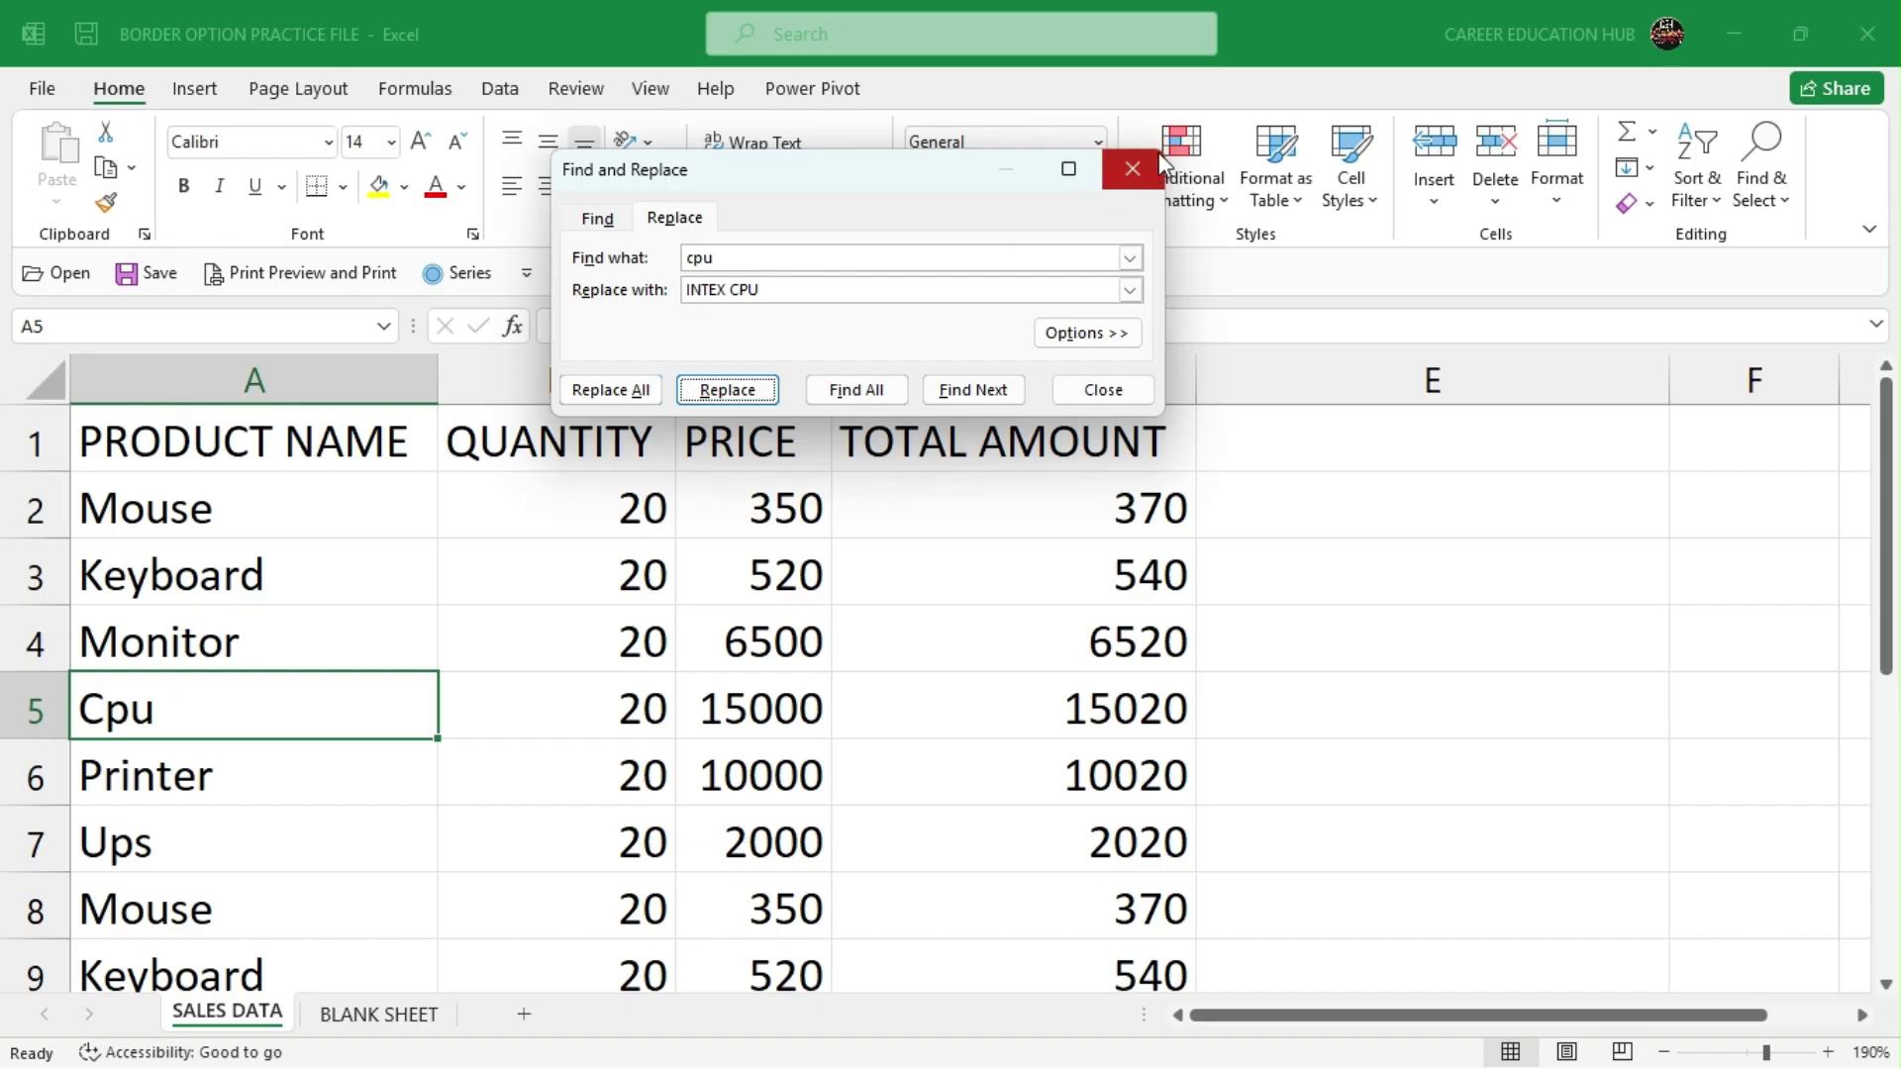
{"action": "left_click", "coordinate": [1134, 173]}
Step: Check the replaced product name in cell A11 and undo the replacement
{"action": "scroll", "coordinate": [396, 673], "scroll_direction": "down", "scroll_amount": 3}
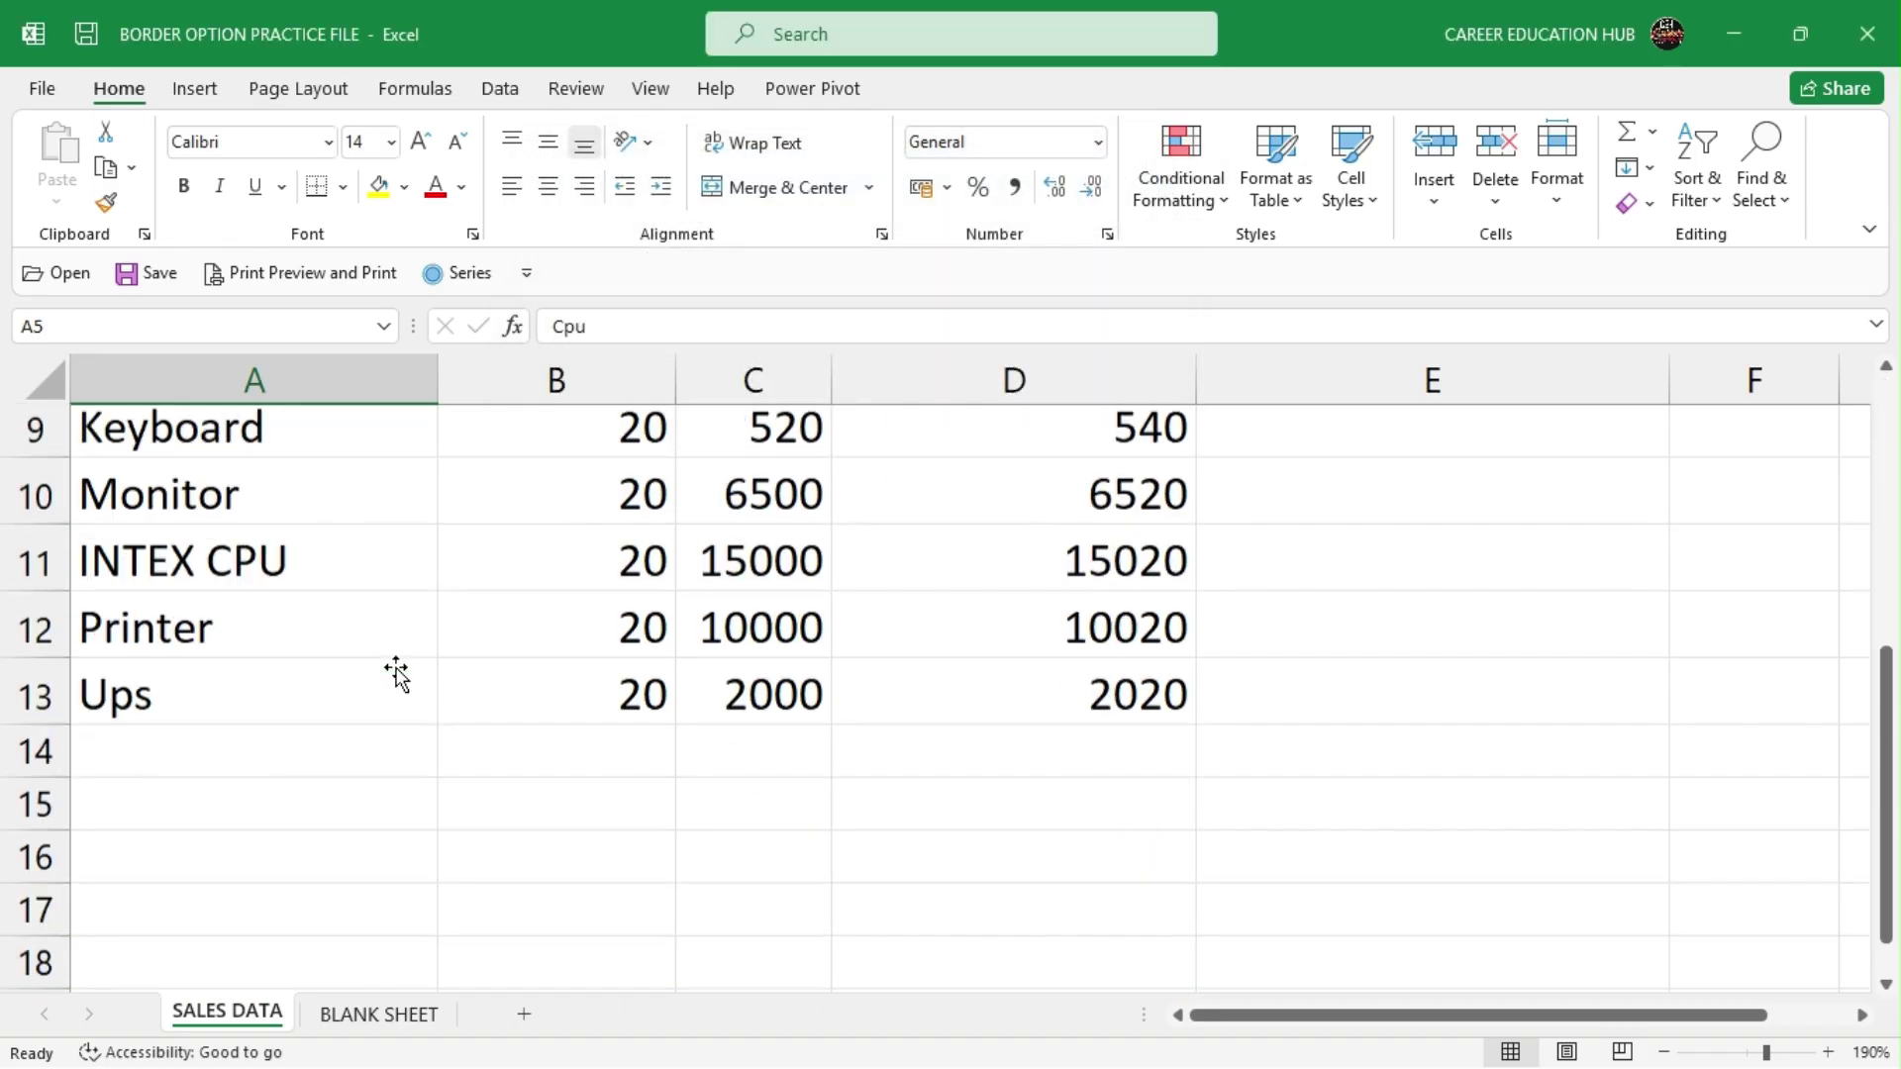
{"action": "scroll", "coordinate": [396, 673], "scroll_direction": "up", "scroll_amount": 1}
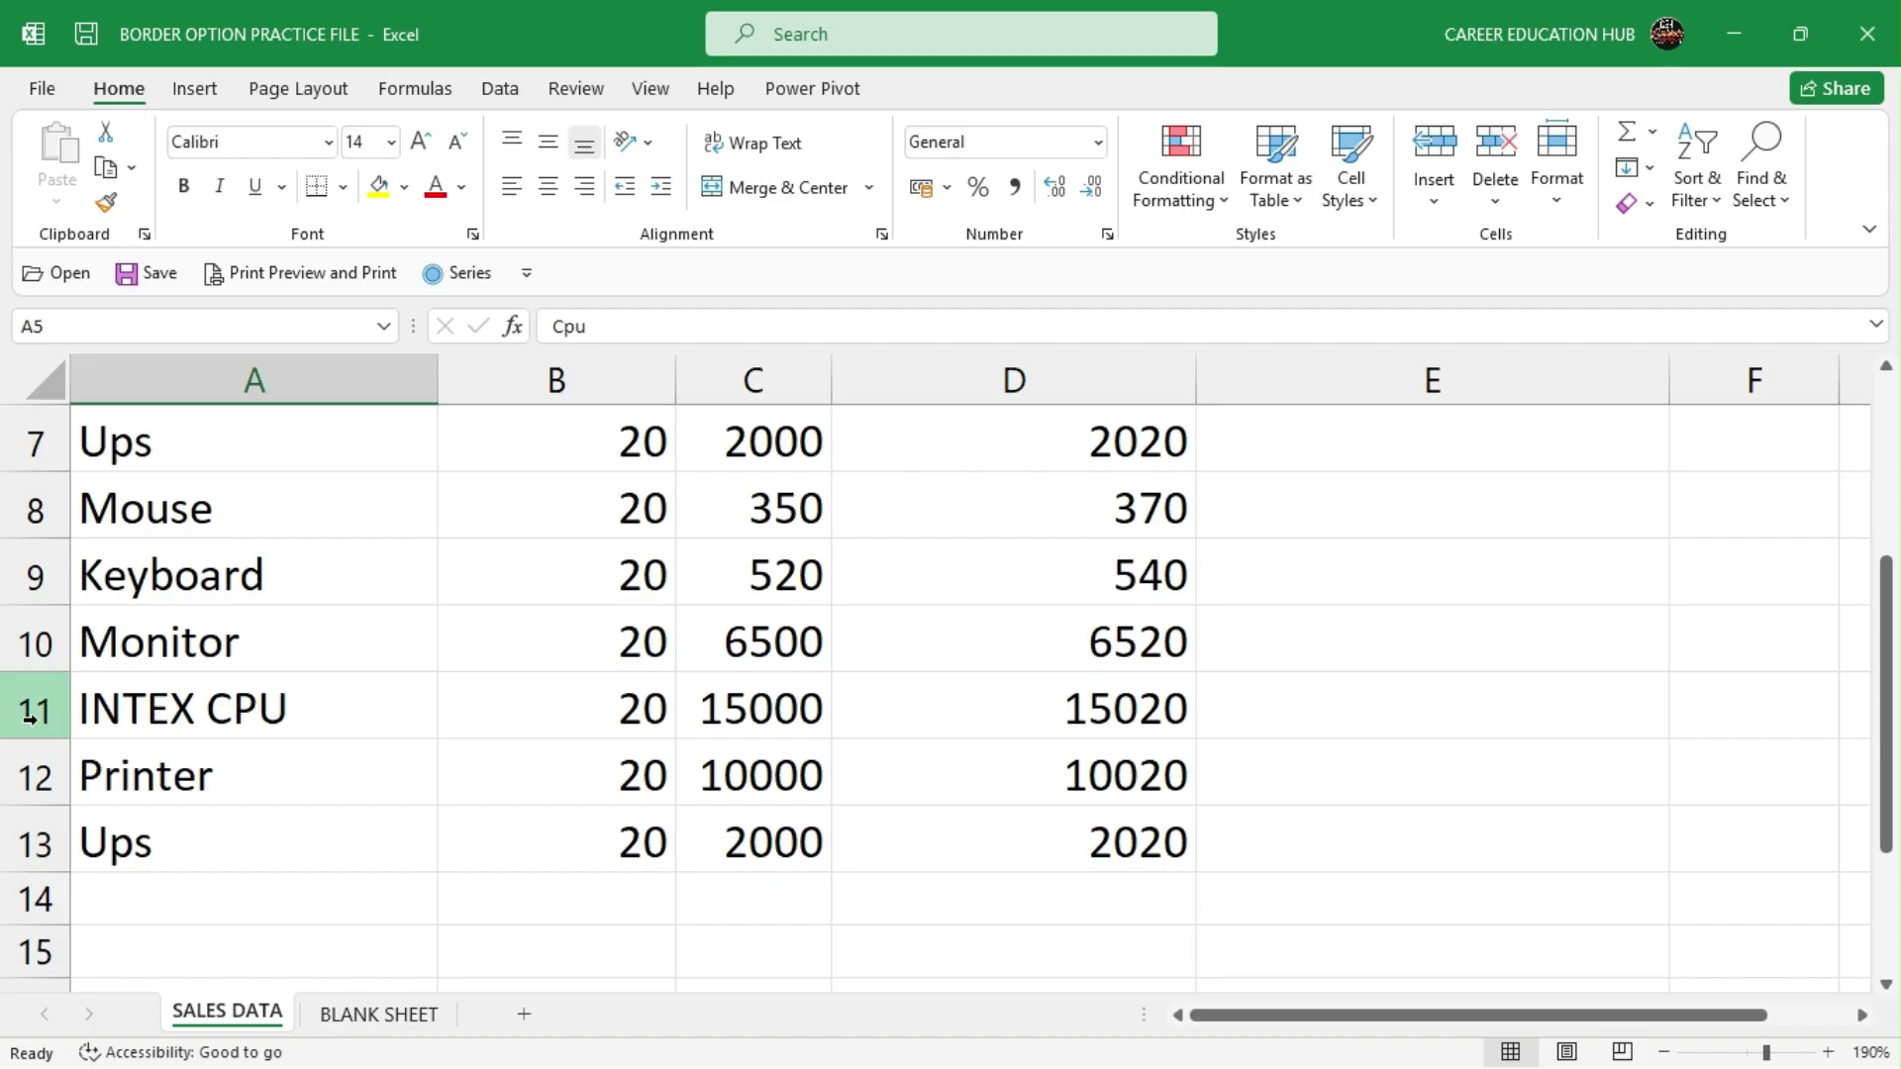
{"action": "left_click", "coordinate": [196, 709]}
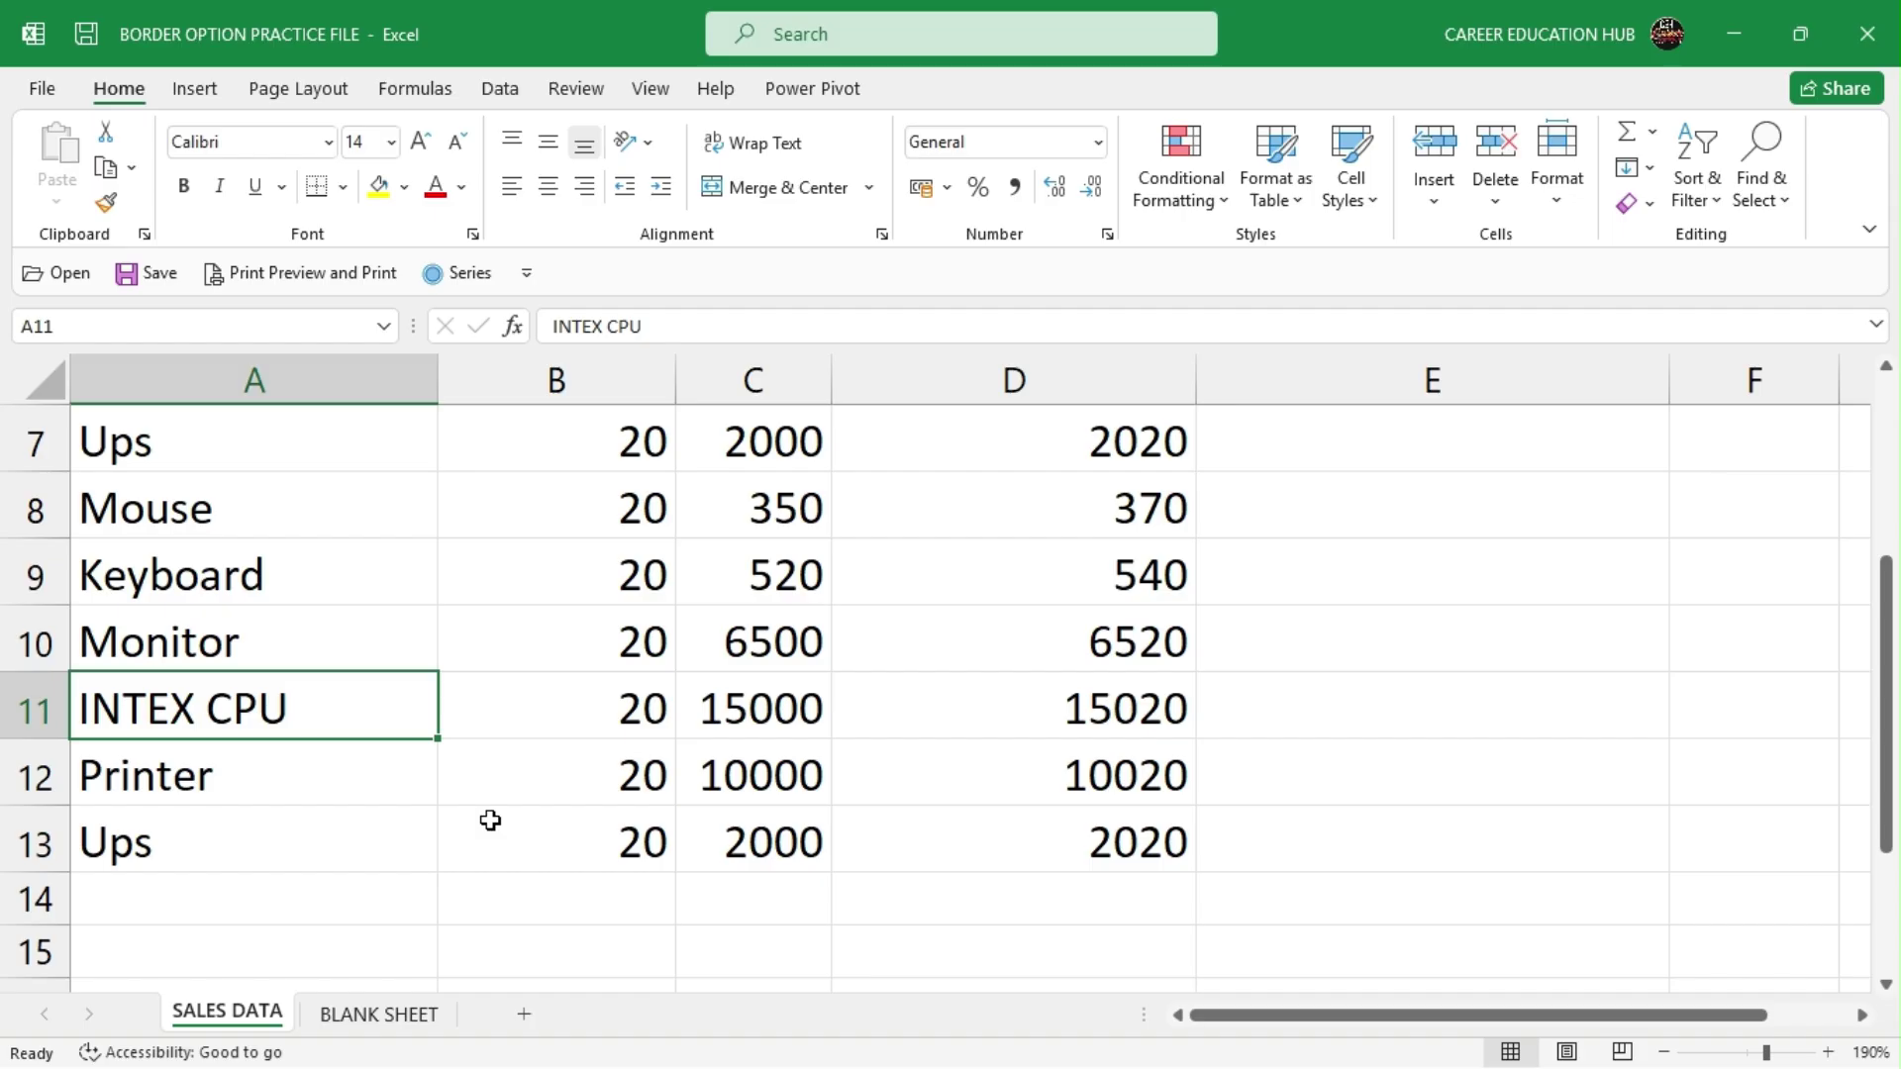
{"action": "key", "text": "ctrl+z"}
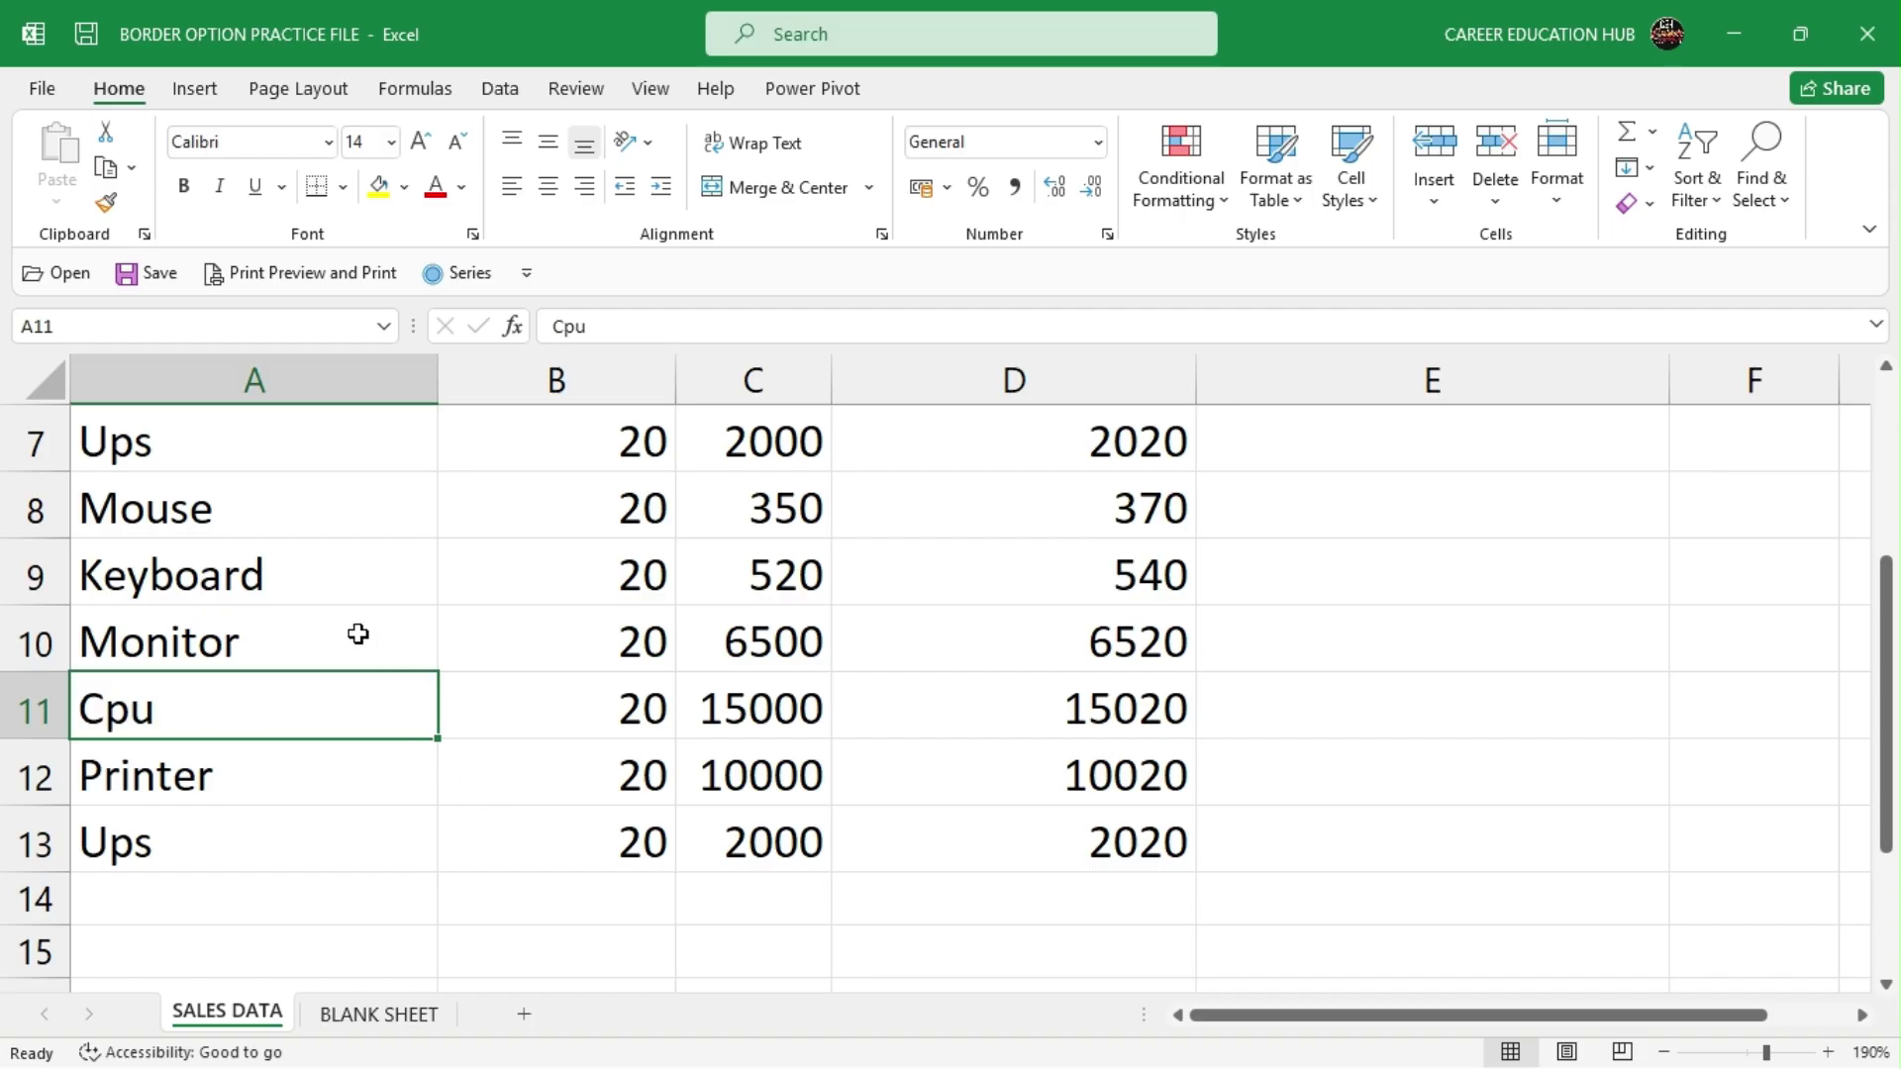
Step: Replace every "cpu" entry in the sheet with "INTEX CPU" using Replace All, and close the dialog
{"action": "scroll", "coordinate": [358, 634], "scroll_direction": "up", "scroll_amount": 2}
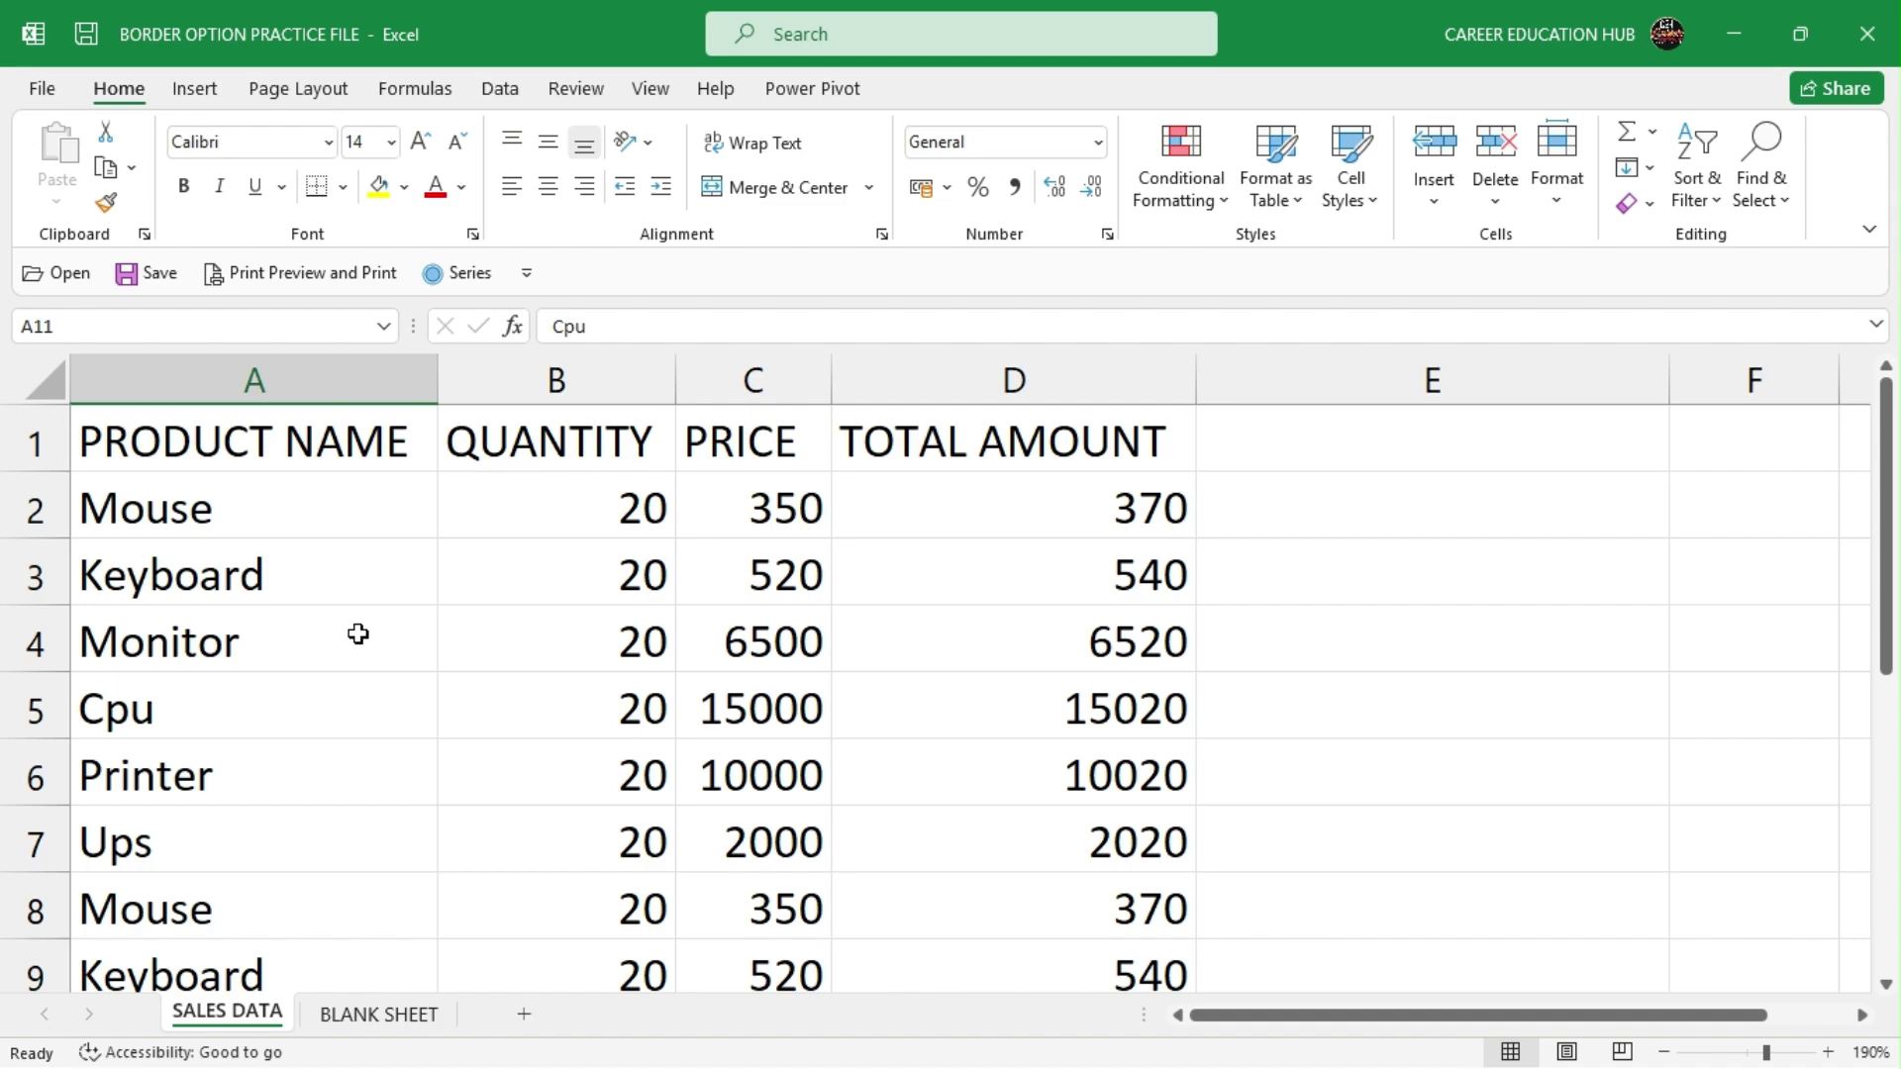
{"action": "scroll", "coordinate": [358, 633], "scroll_direction": "down", "scroll_amount": 2}
{"action": "scroll", "coordinate": [359, 634], "scroll_direction": "up", "scroll_amount": 2}
{"action": "left_click", "coordinate": [1764, 193]}
{"action": "left_click", "coordinate": [1719, 281]}
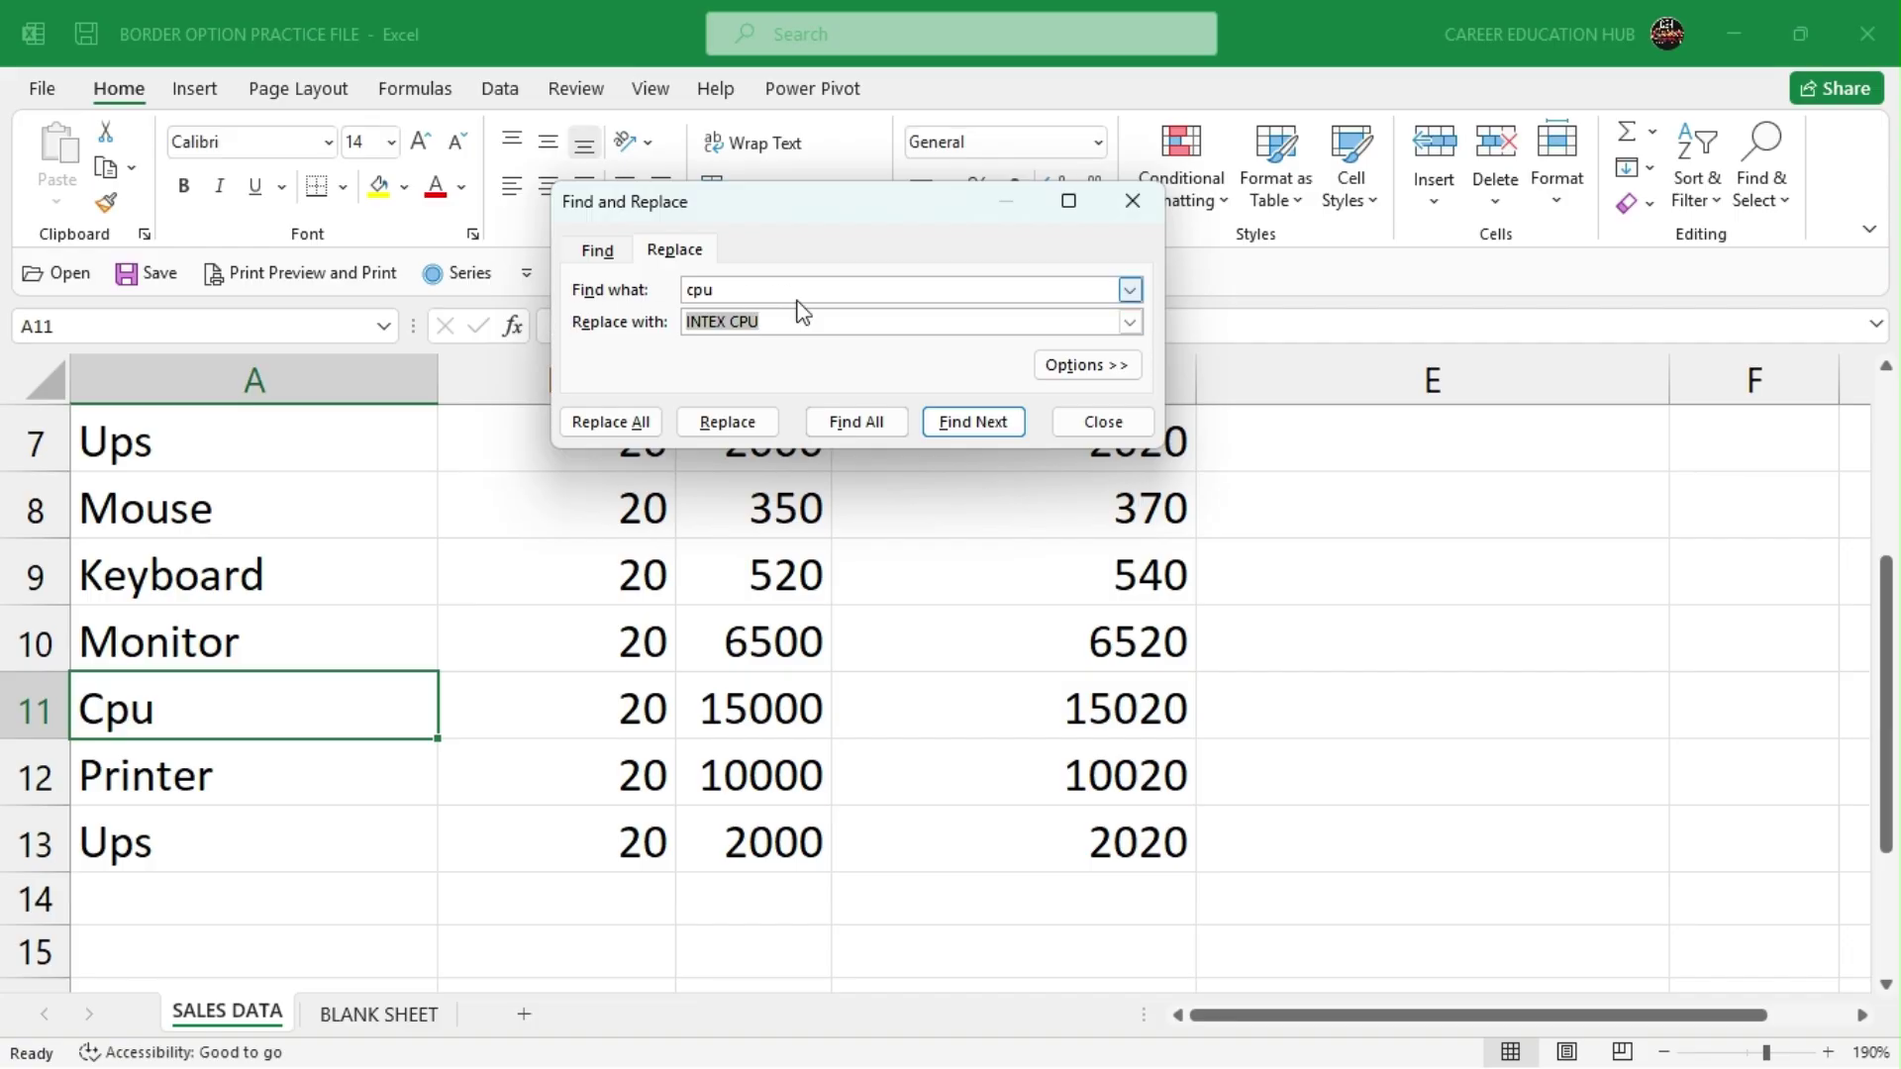
{"action": "left_click", "coordinate": [771, 288]}
{"action": "left_click", "coordinate": [788, 324]}
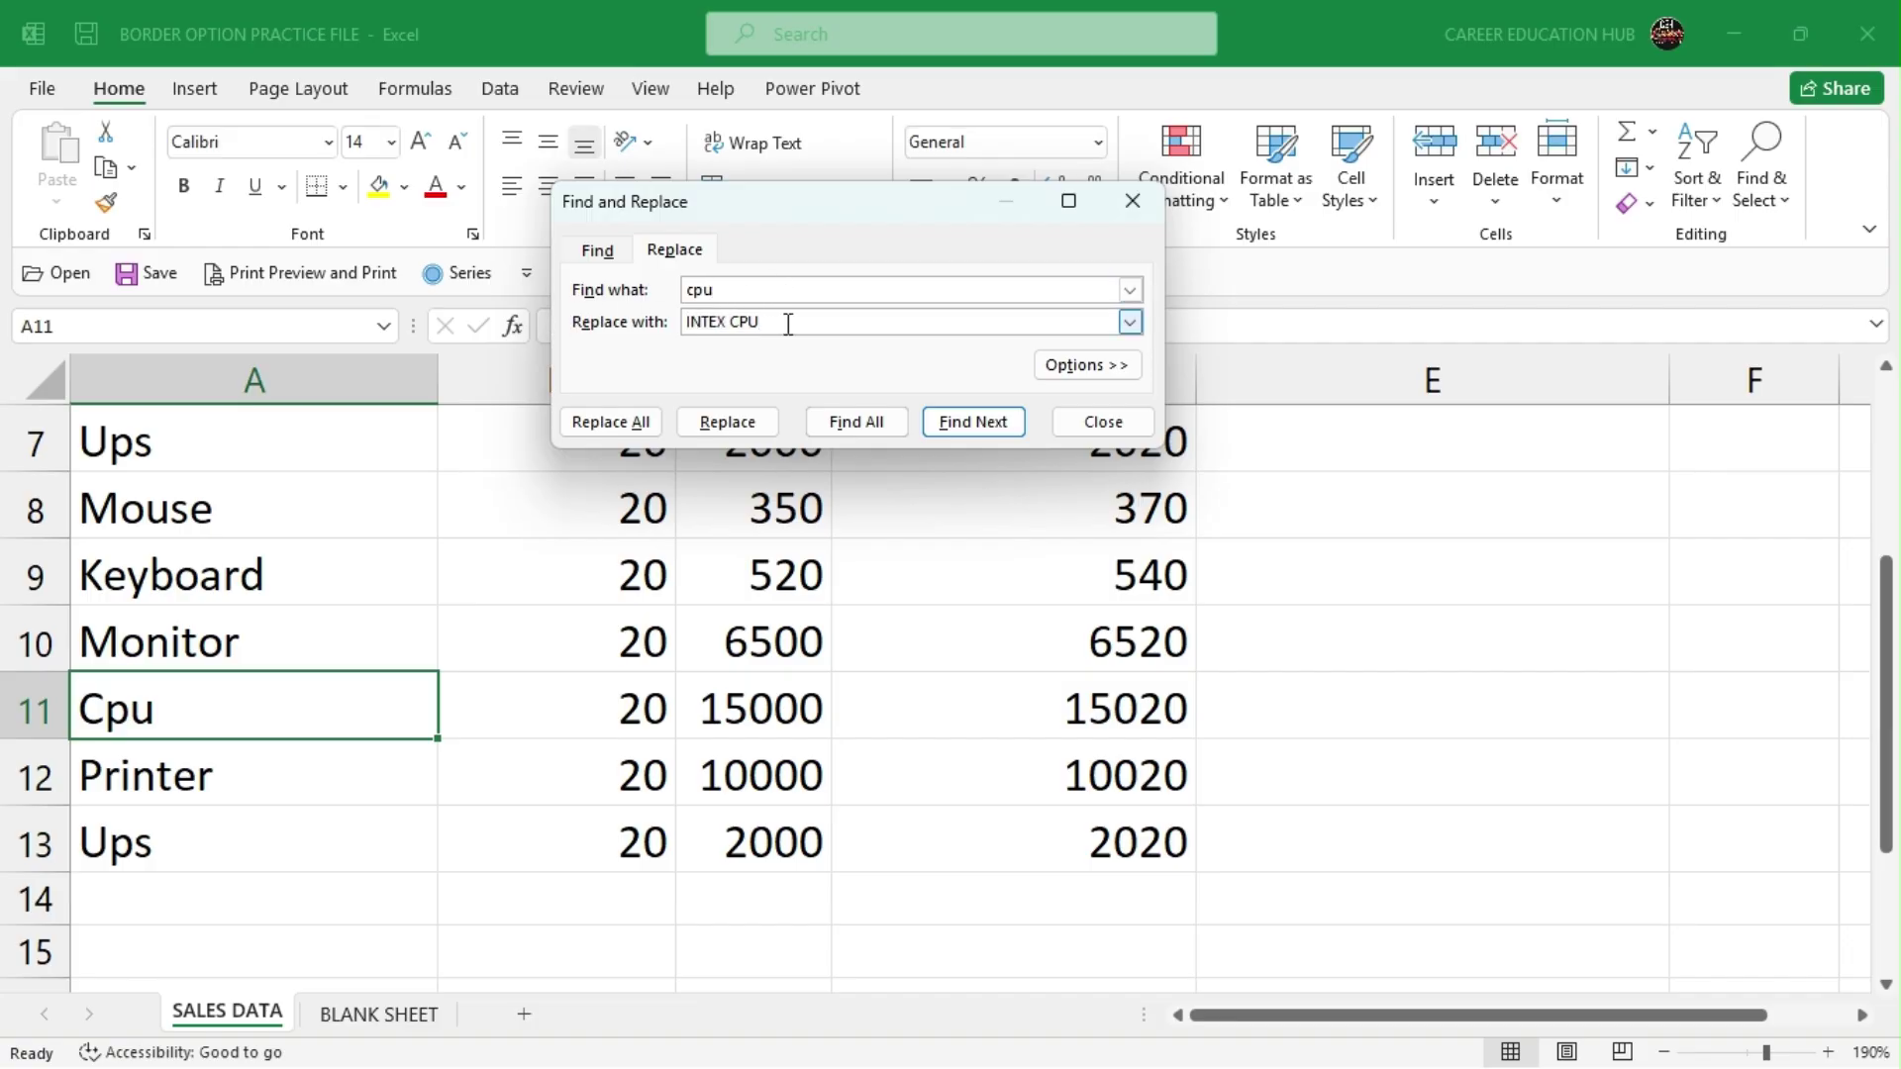
{"action": "left_click", "coordinate": [611, 421]}
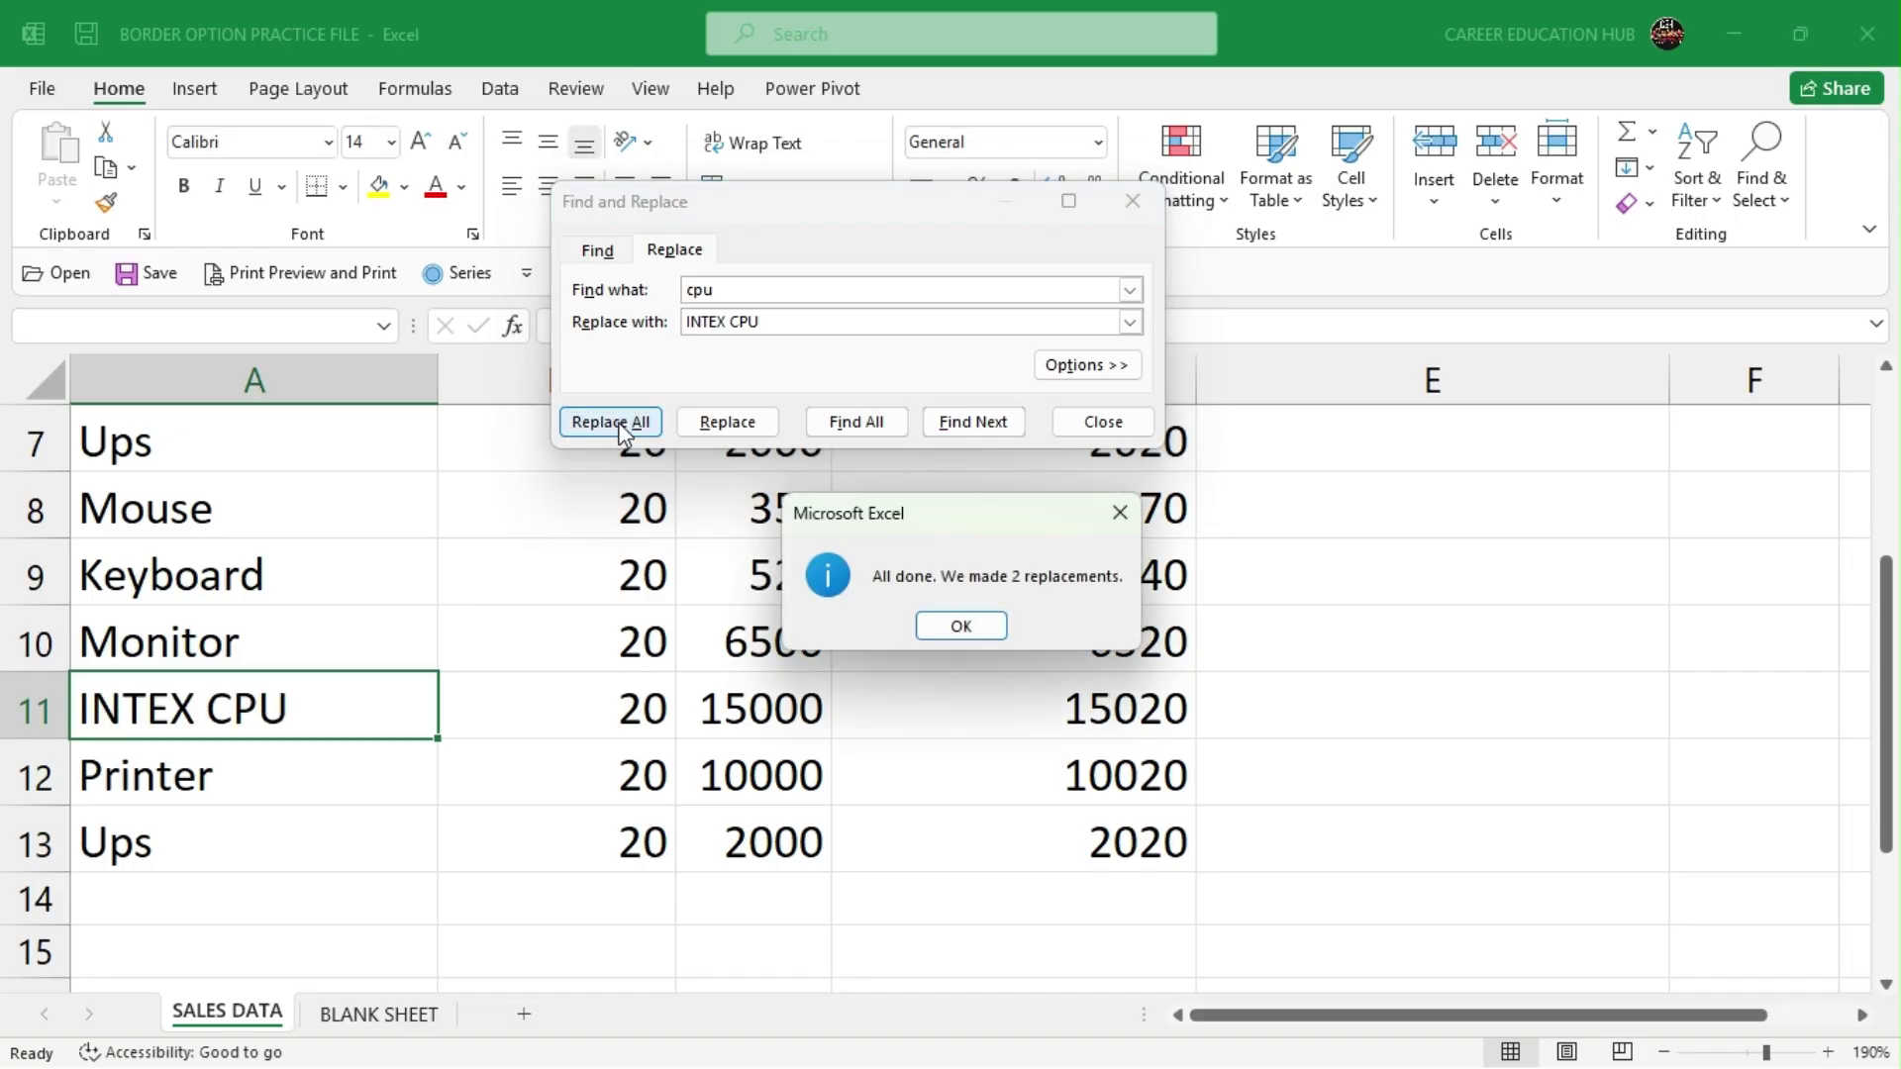
{"action": "left_click_drag", "start_coordinate": [932, 511], "coordinate": [629, 465]}
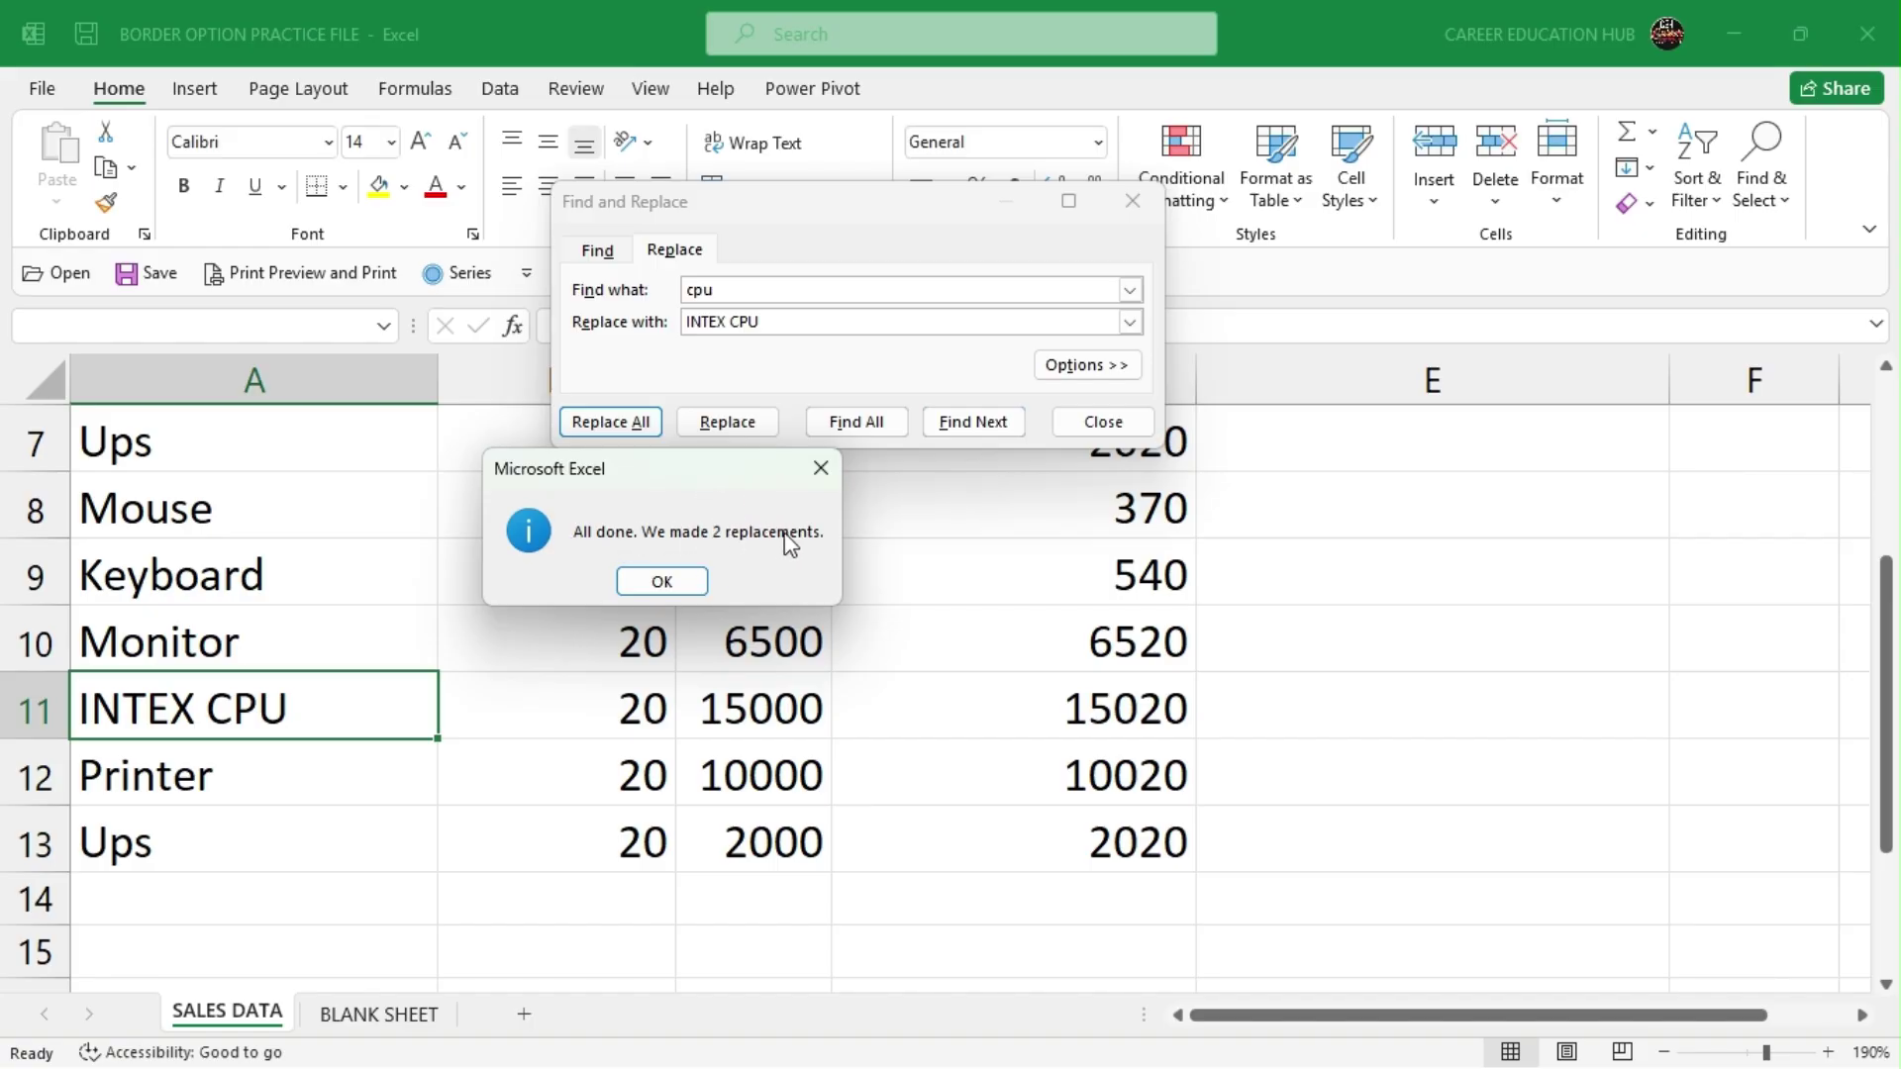
{"action": "left_click", "coordinate": [662, 582]}
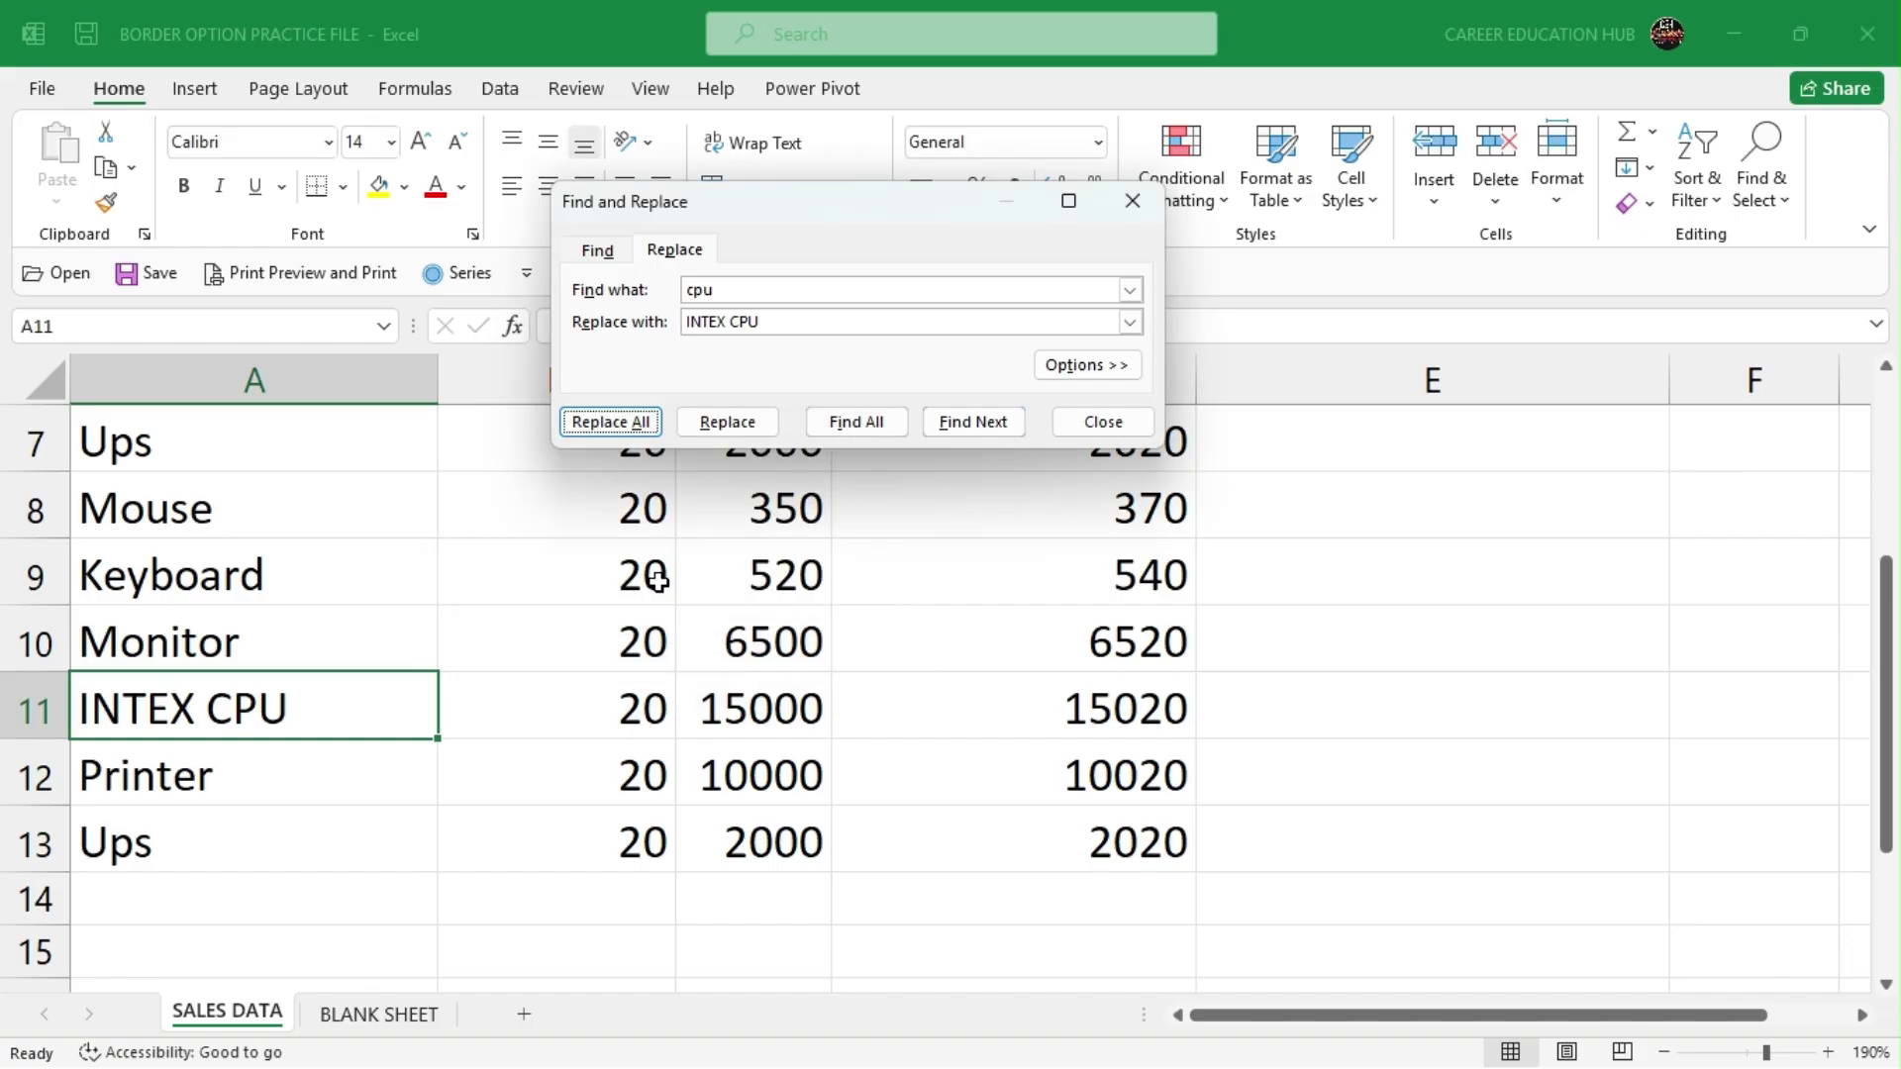
{"action": "left_click", "coordinate": [1101, 421]}
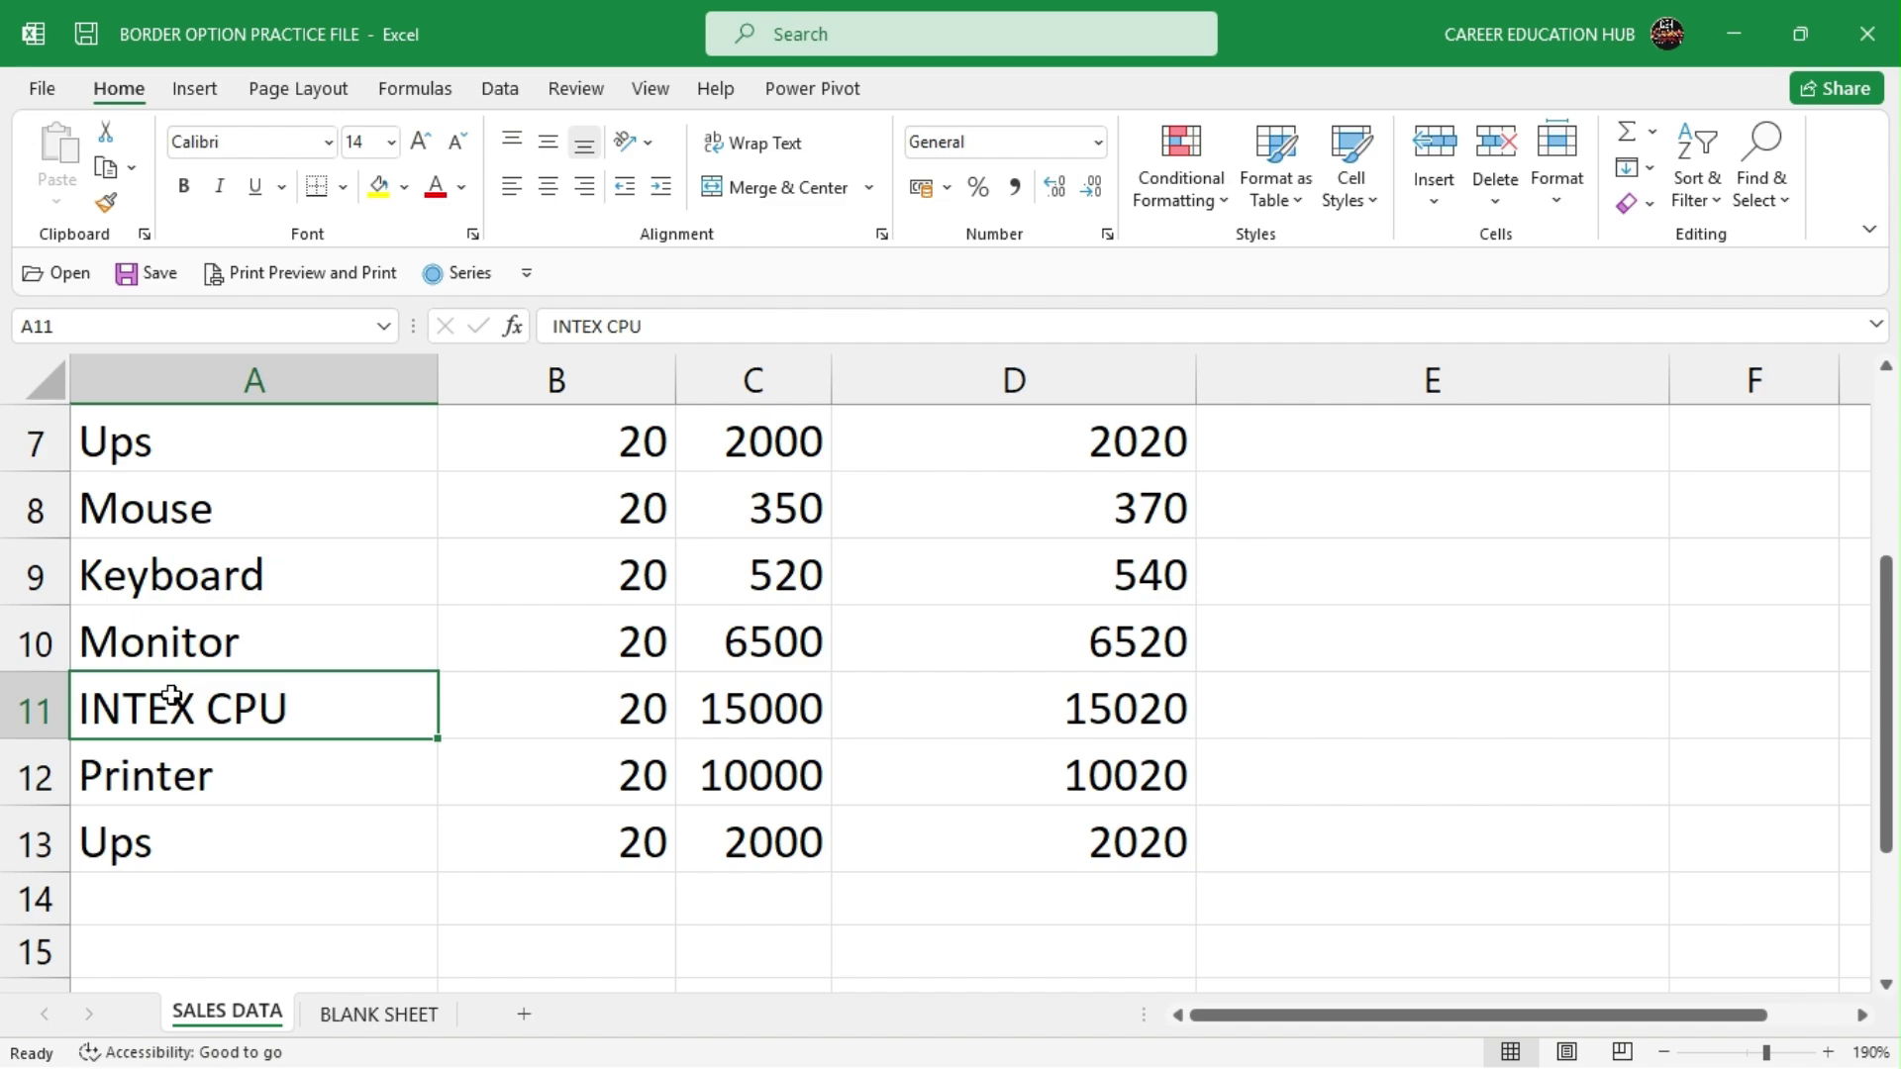
Step: Check the replaced product name in cell A5 of the PRODUCT NAME column
{"action": "scroll", "coordinate": [264, 708], "scroll_direction": "up", "scroll_amount": 2}
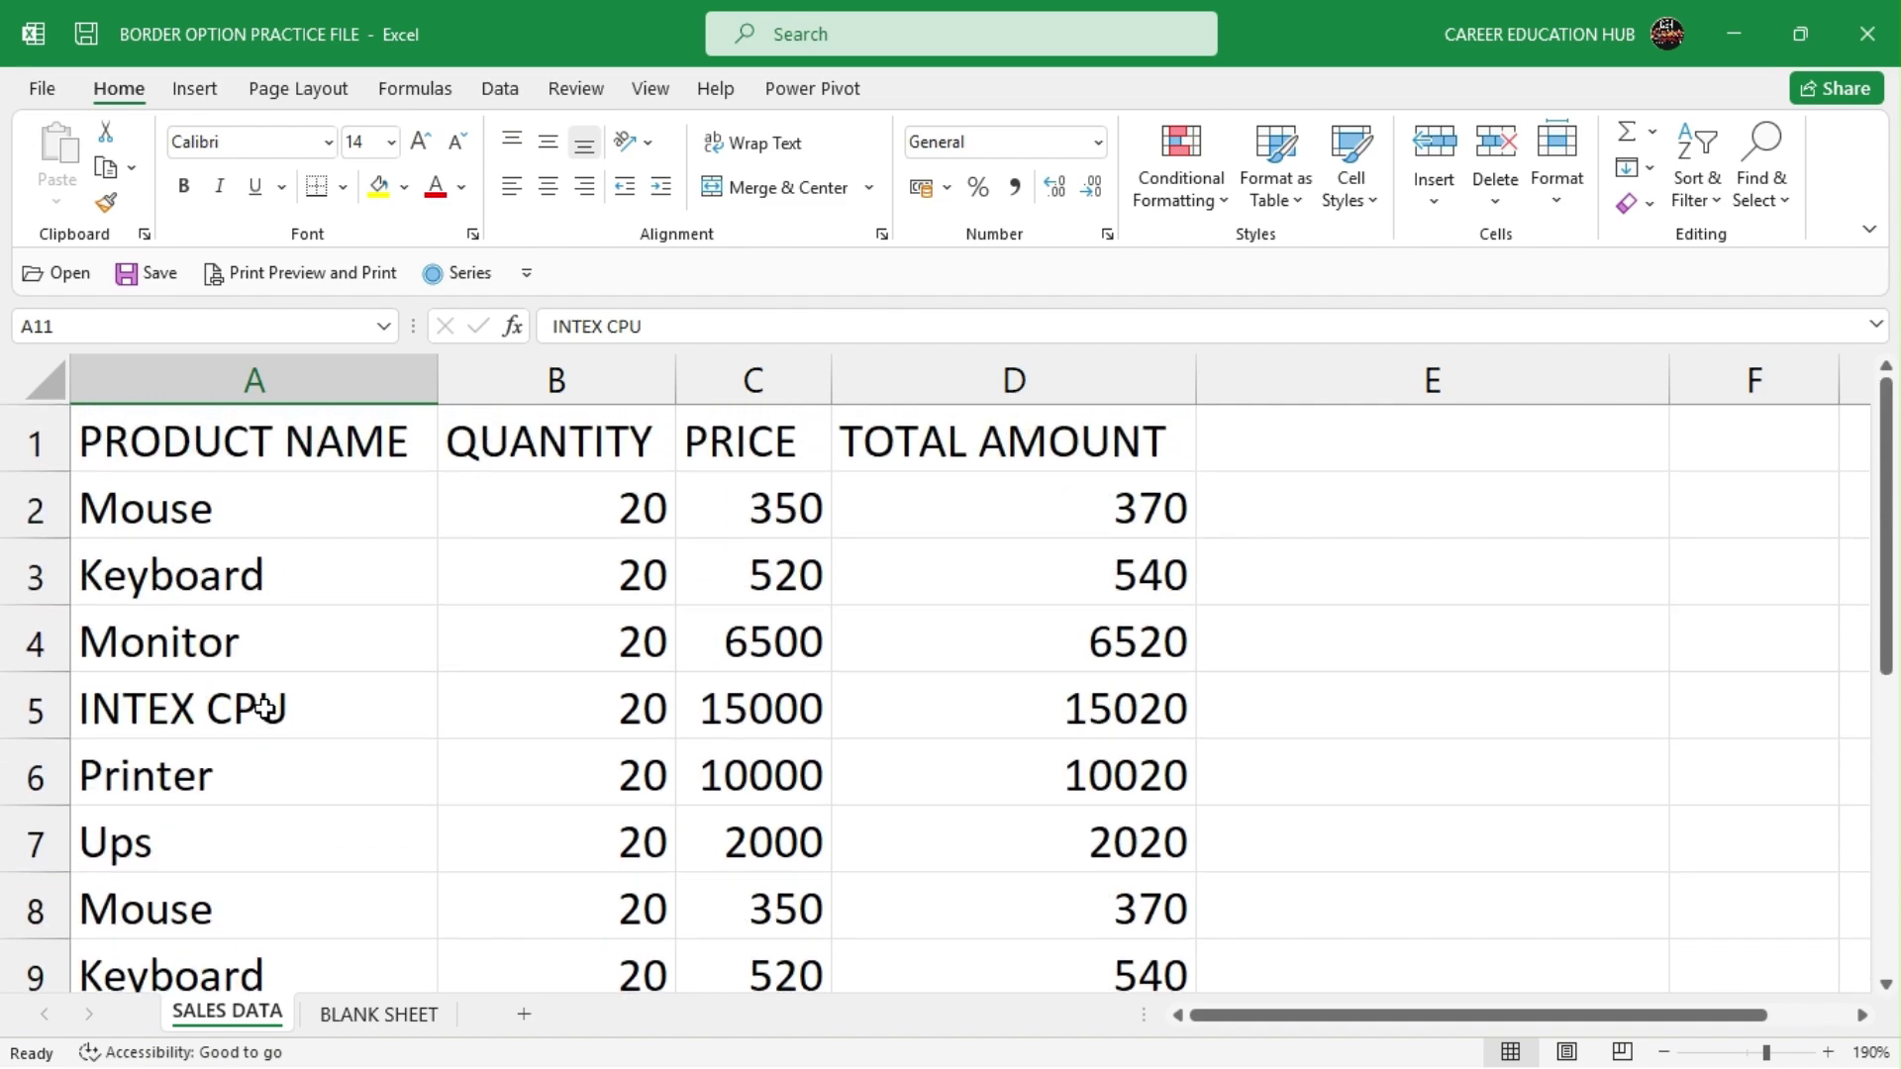
{"action": "left_click", "coordinate": [176, 715]}
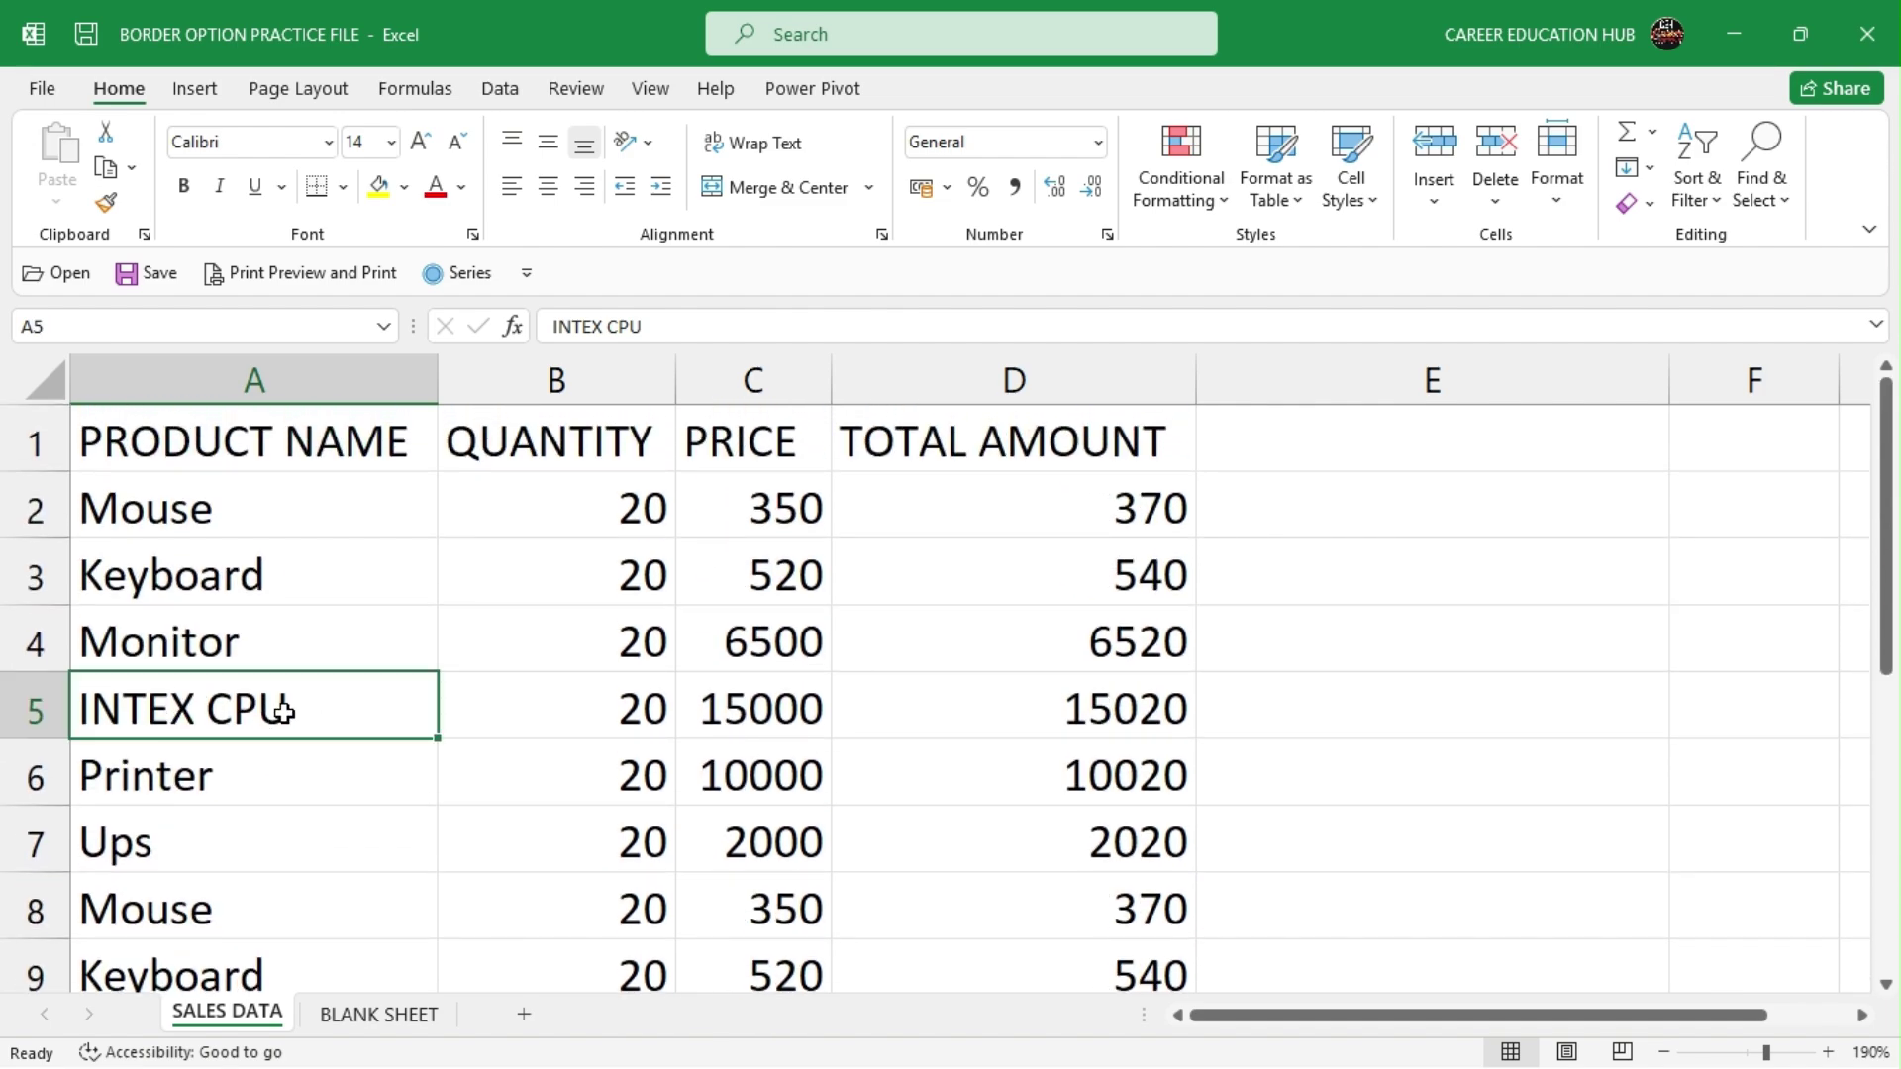
{"action": "left_click", "coordinate": [685, 658]}
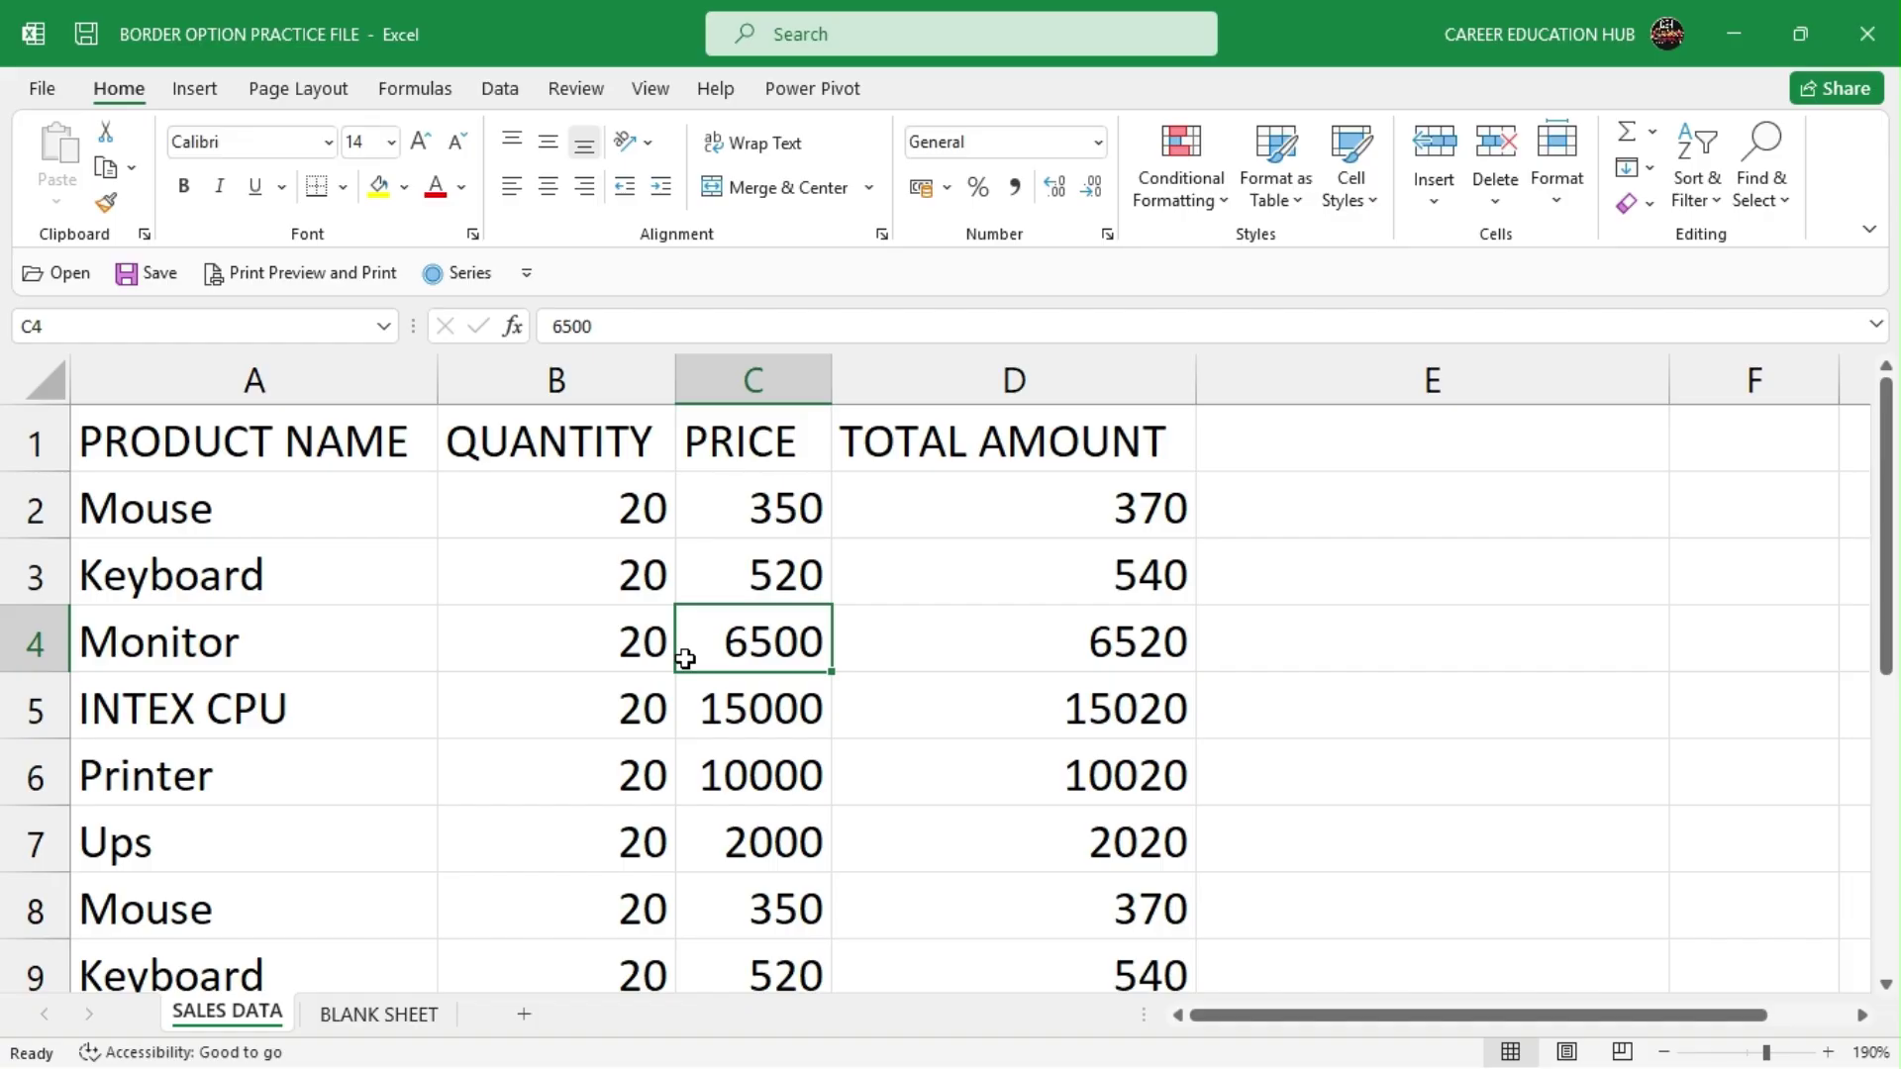
{"action": "left_click", "coordinate": [563, 633]}
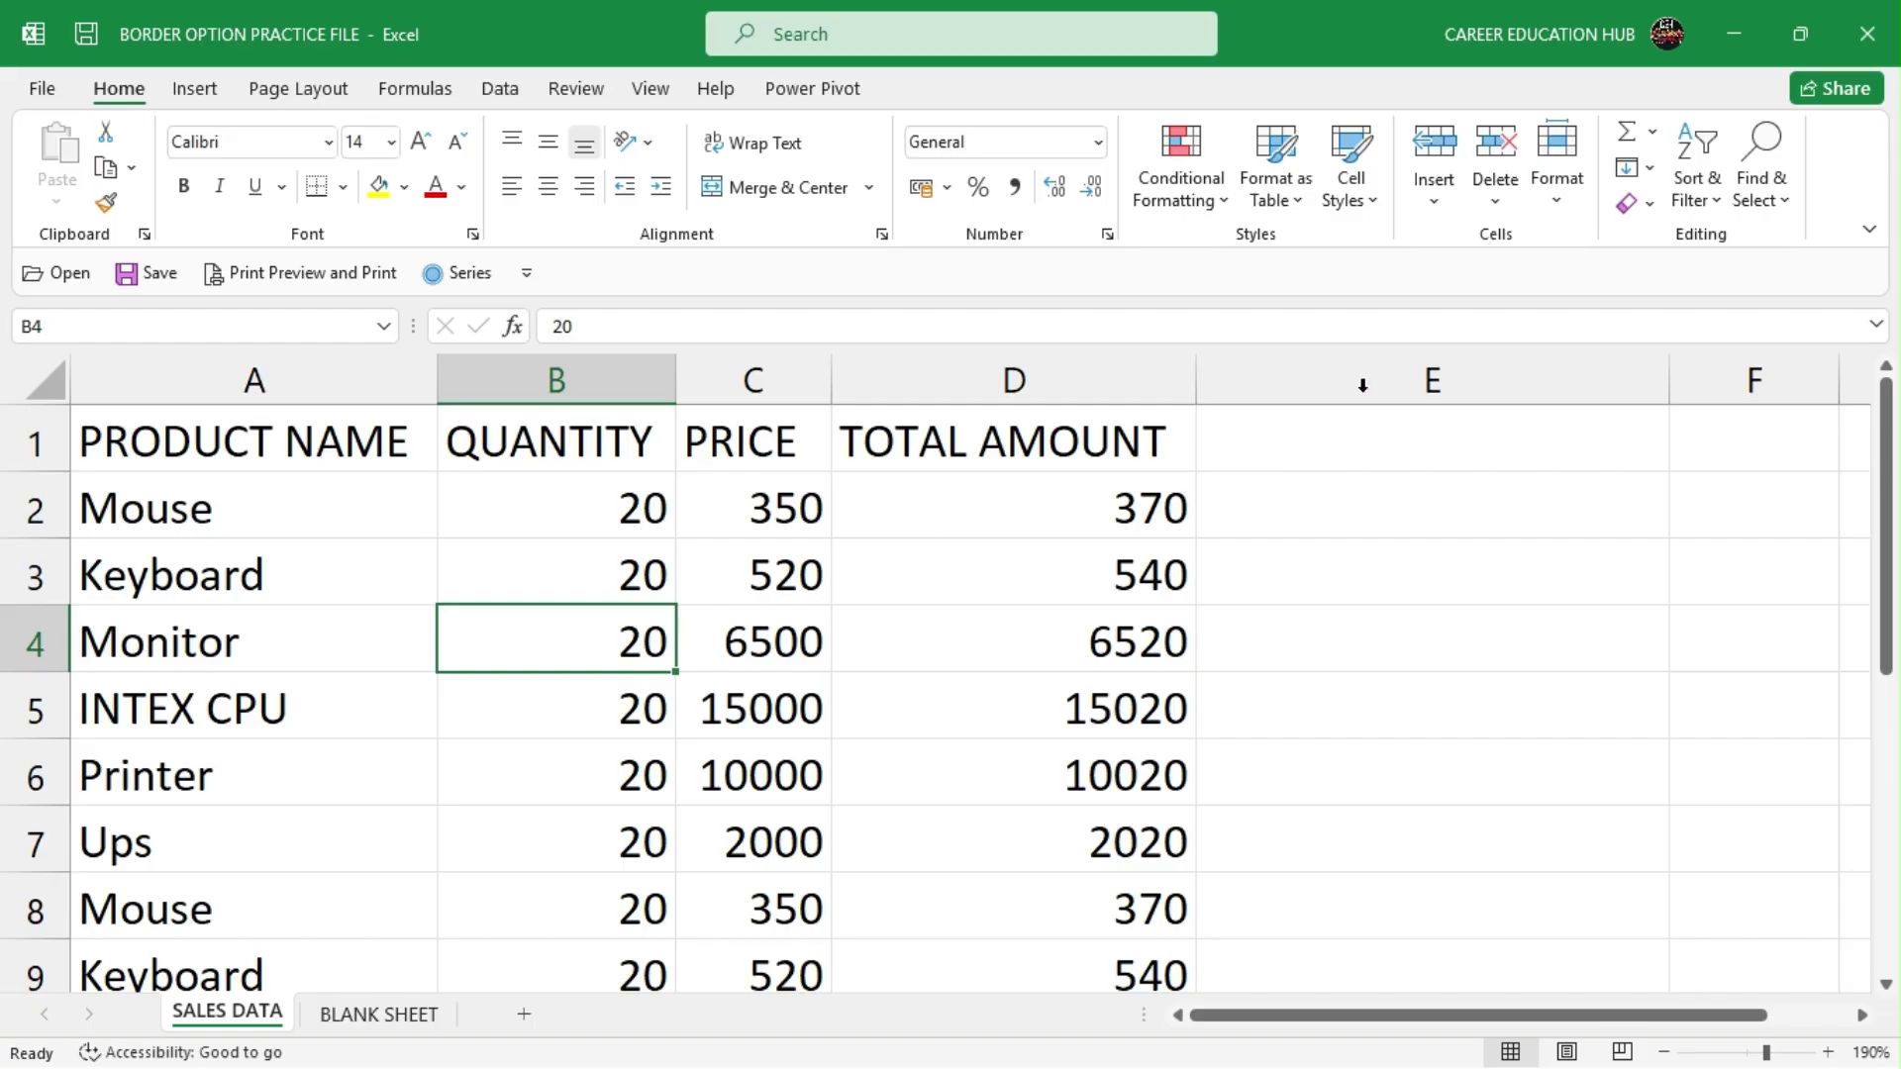
Step: Jump to cell Z500 using the Go To command
{"action": "left_click", "coordinate": [1775, 205]}
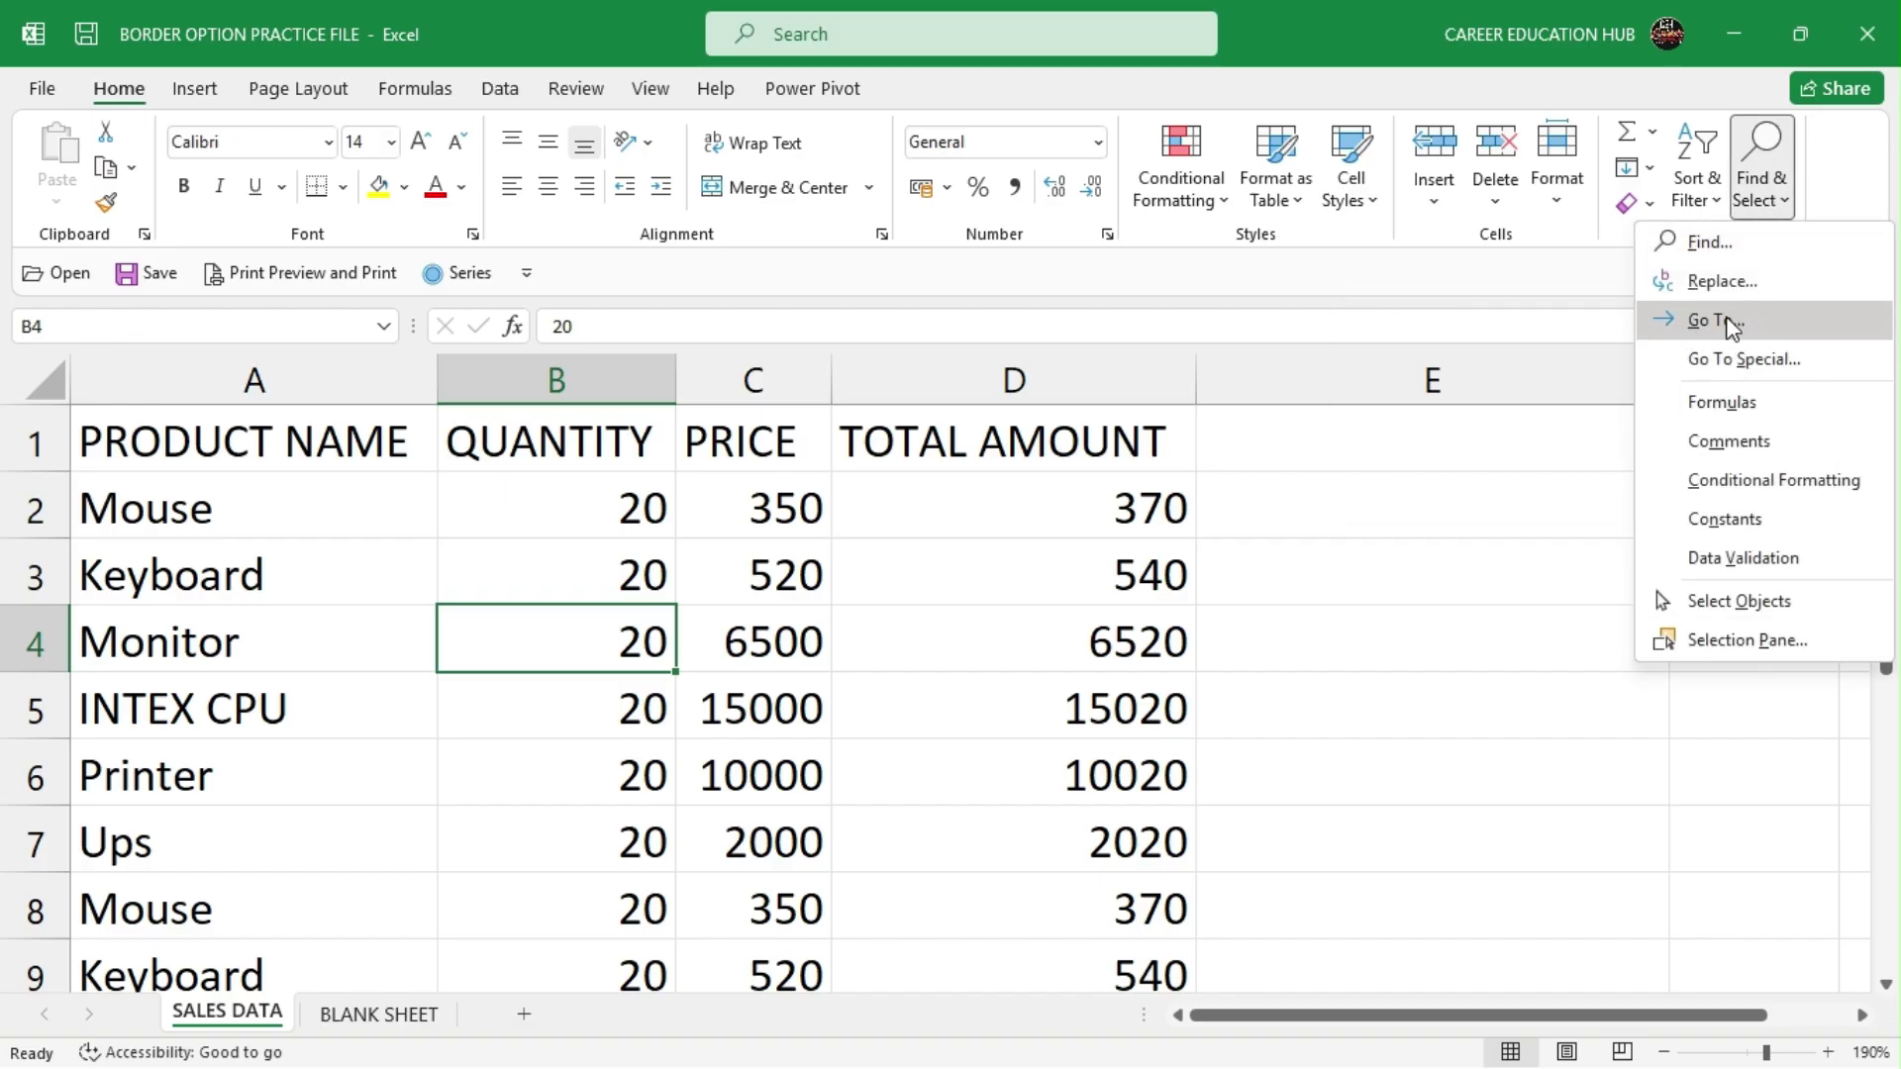
{"action": "left_click", "coordinate": [1755, 320]}
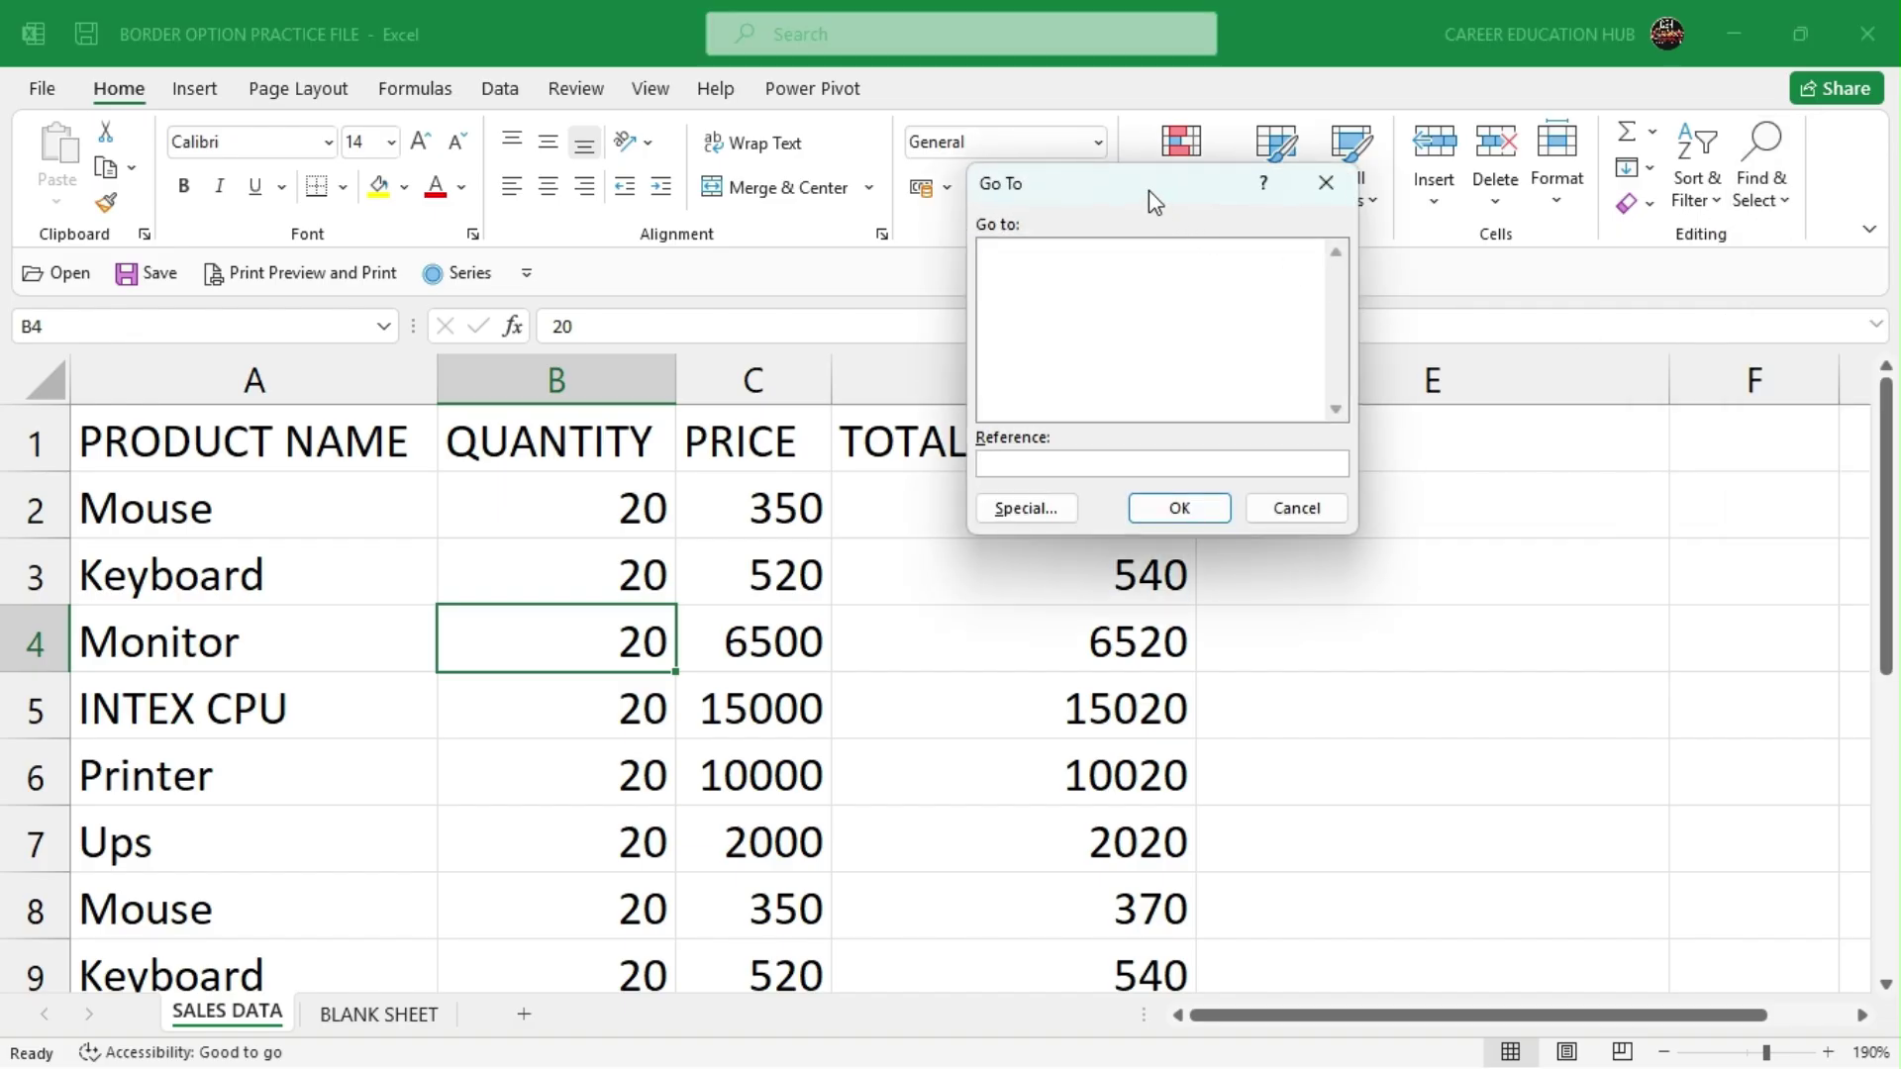
{"action": "left_click_drag", "start_coordinate": [1149, 191], "coordinate": [691, 241]}
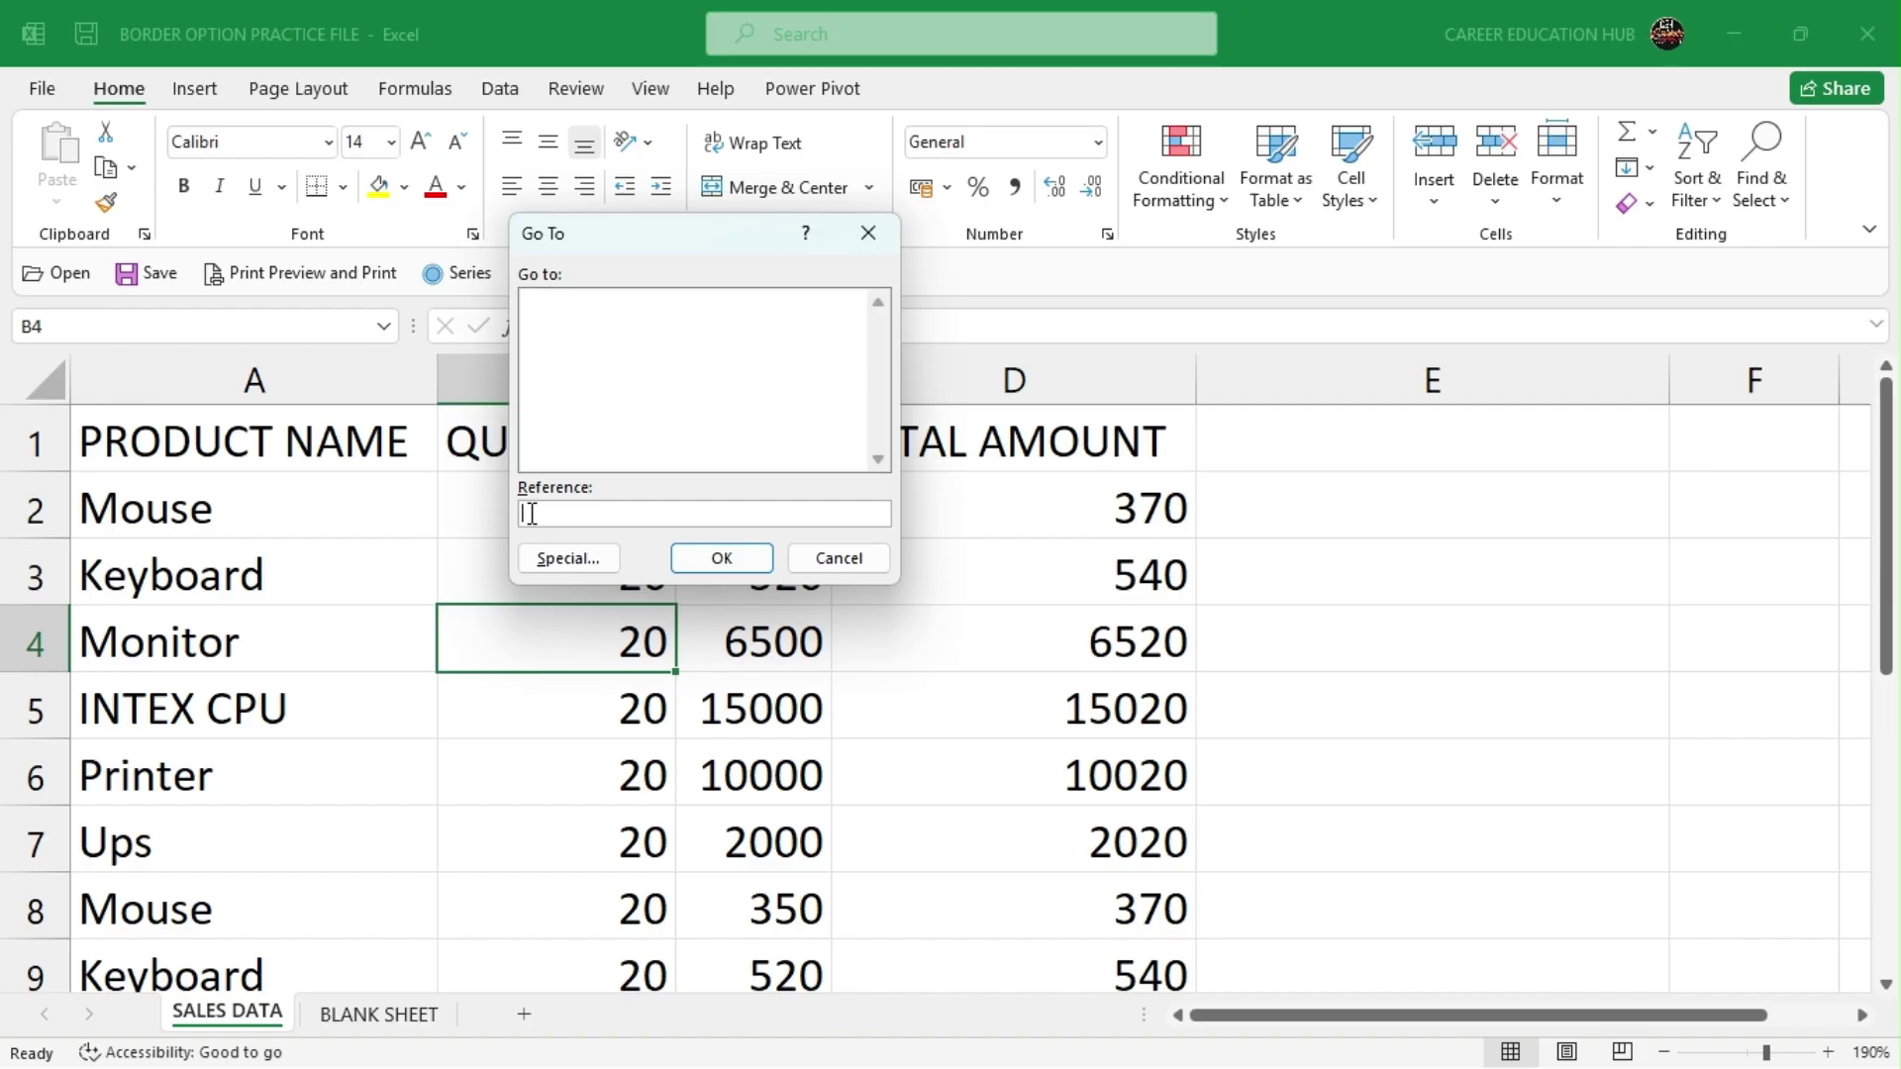
{"action": "type", "text": "Z500"}
{"action": "left_click", "coordinate": [734, 556]}
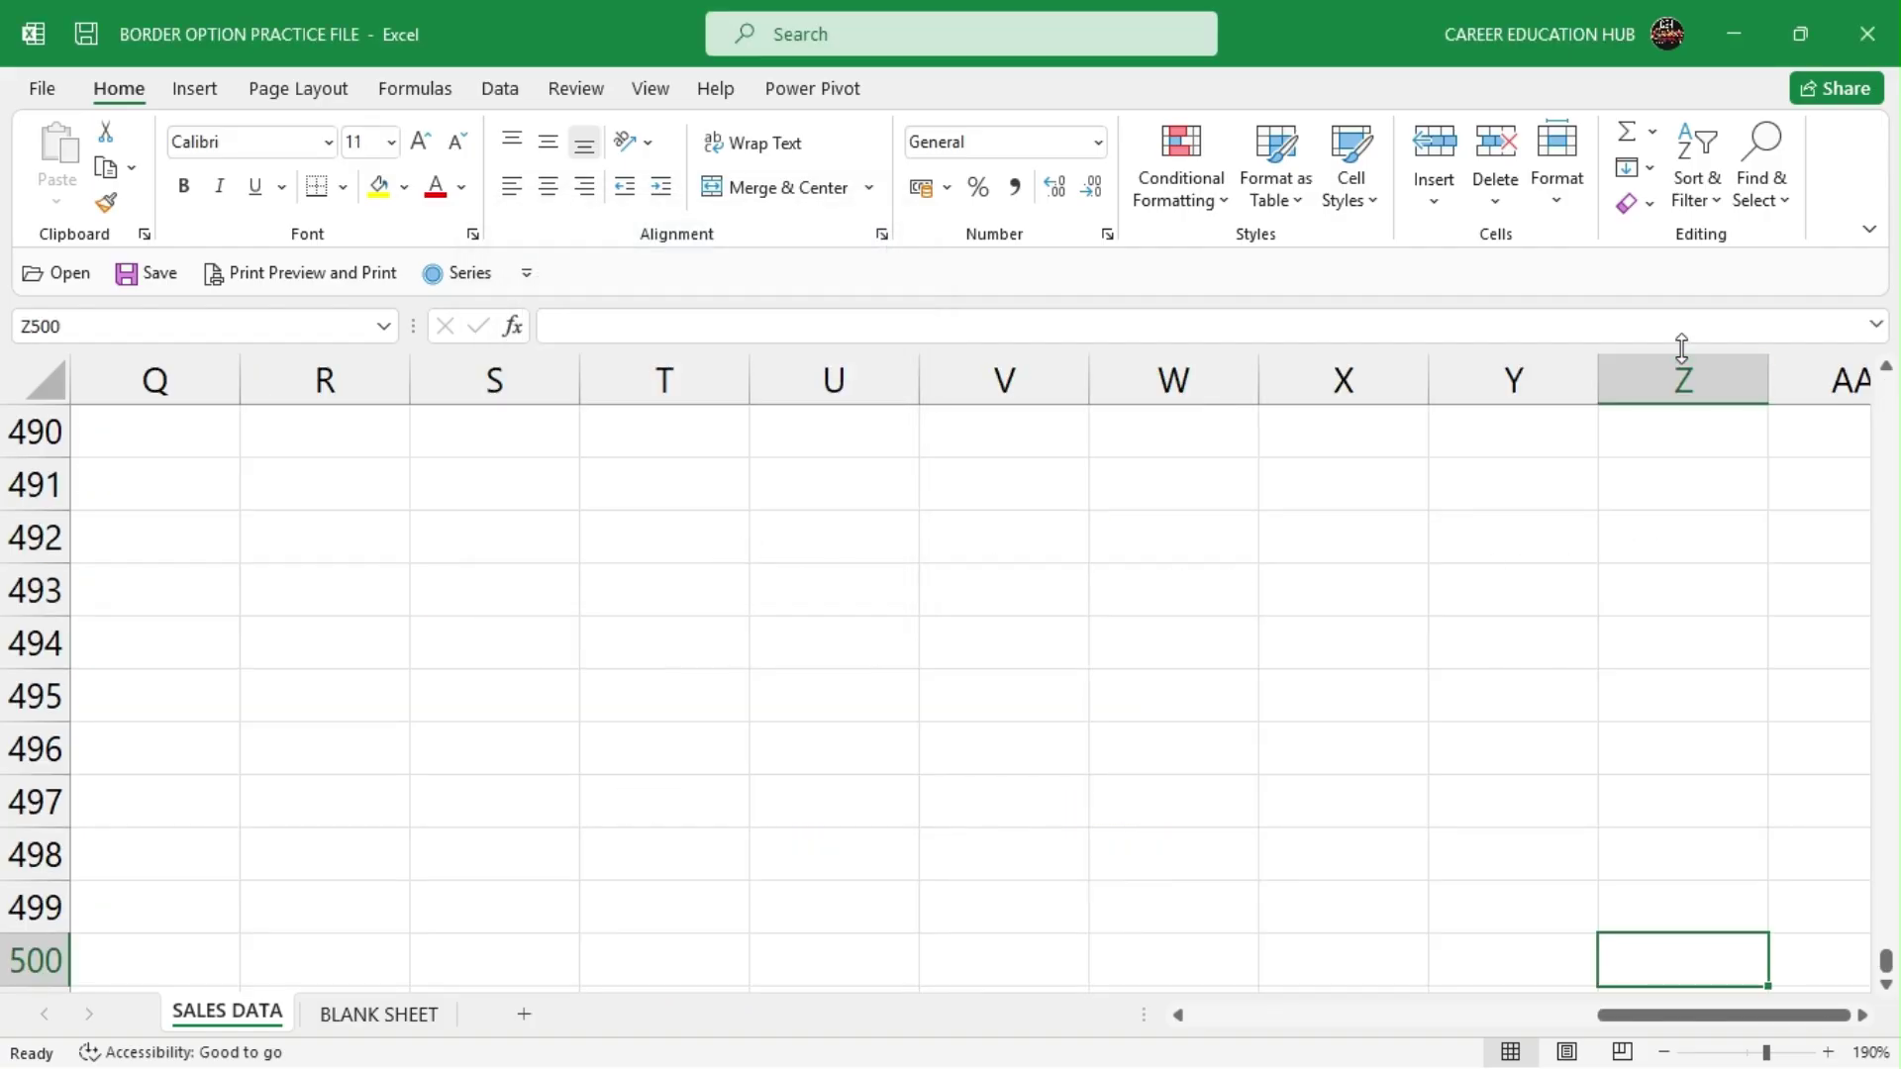
Step: Verify the location of cell Z500 by selecting column Z, row 500 and the cell where they meet
{"action": "left_click", "coordinate": [1677, 391]}
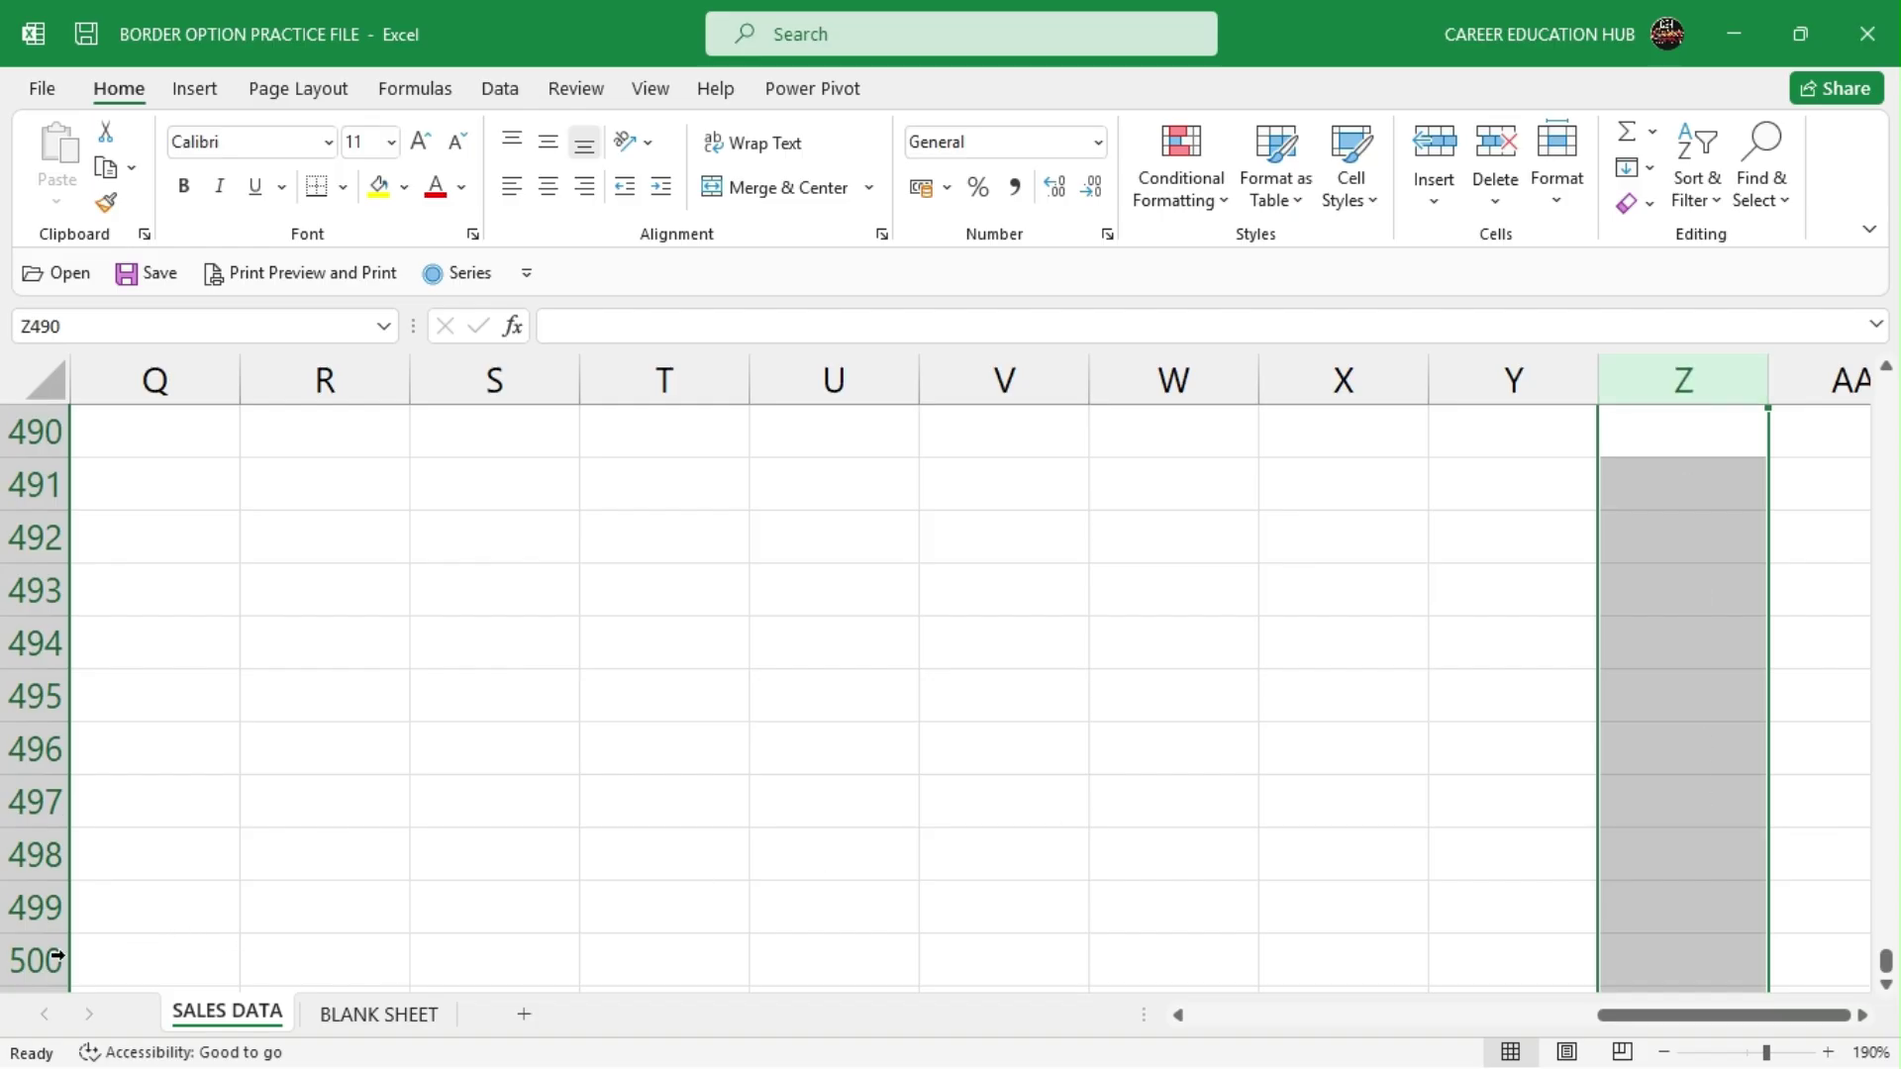
{"action": "left_click", "coordinate": [3, 965]}
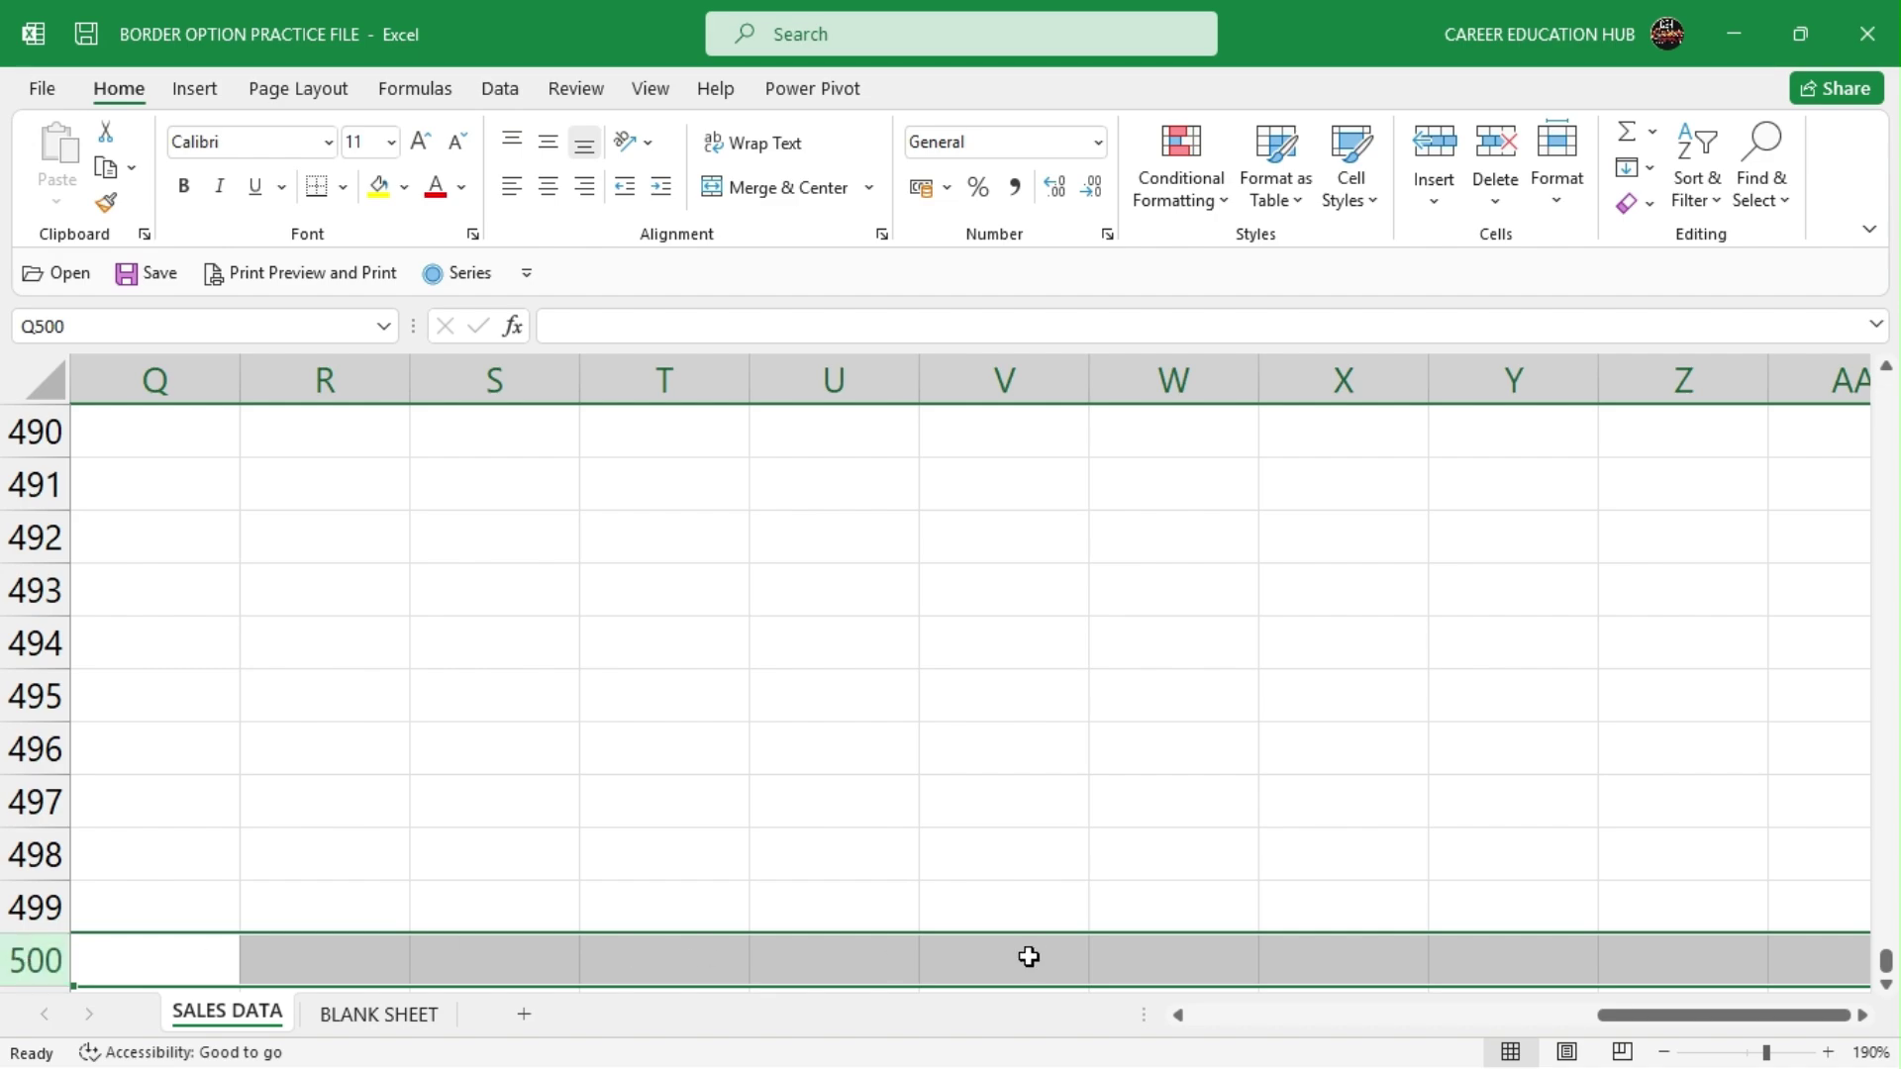
{"action": "left_click", "coordinate": [1715, 959]}
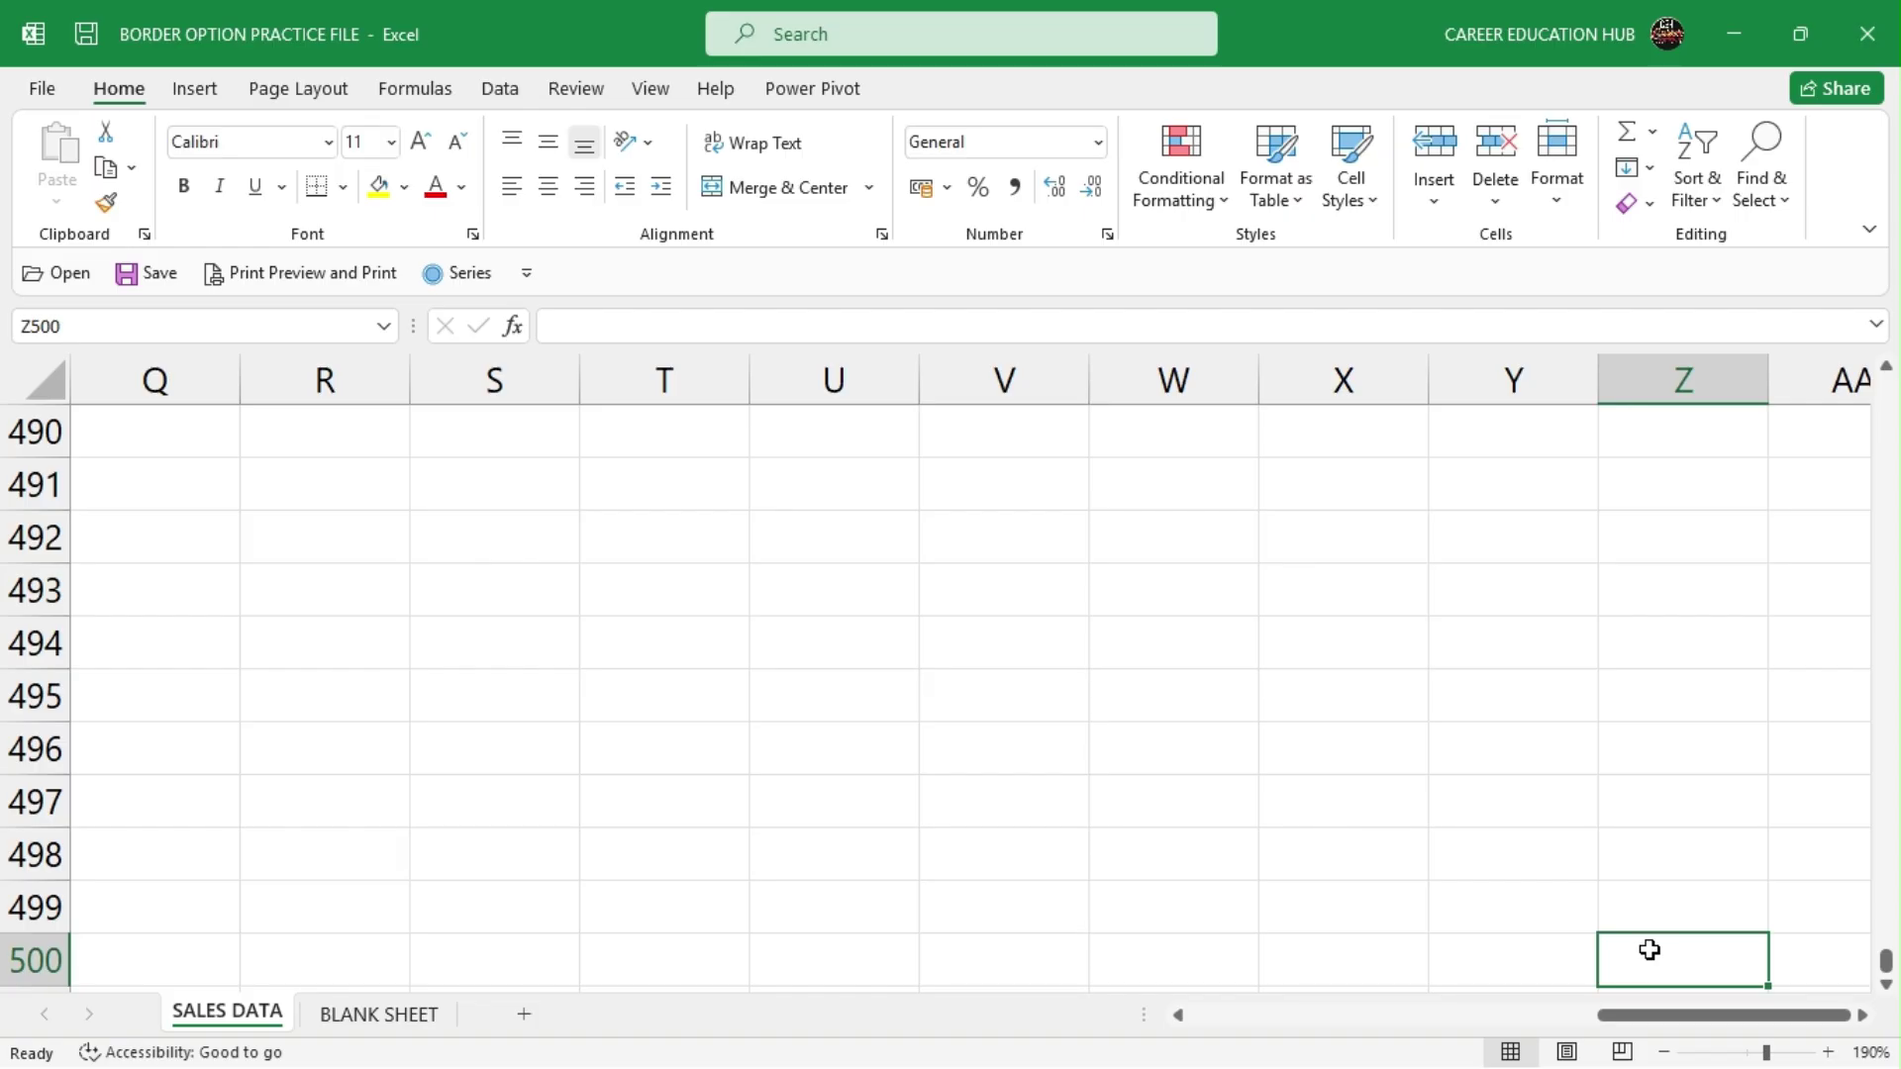
Step: Jump to cell D5 using Go To with D5 as the reference
{"action": "left_click", "coordinate": [1775, 190]}
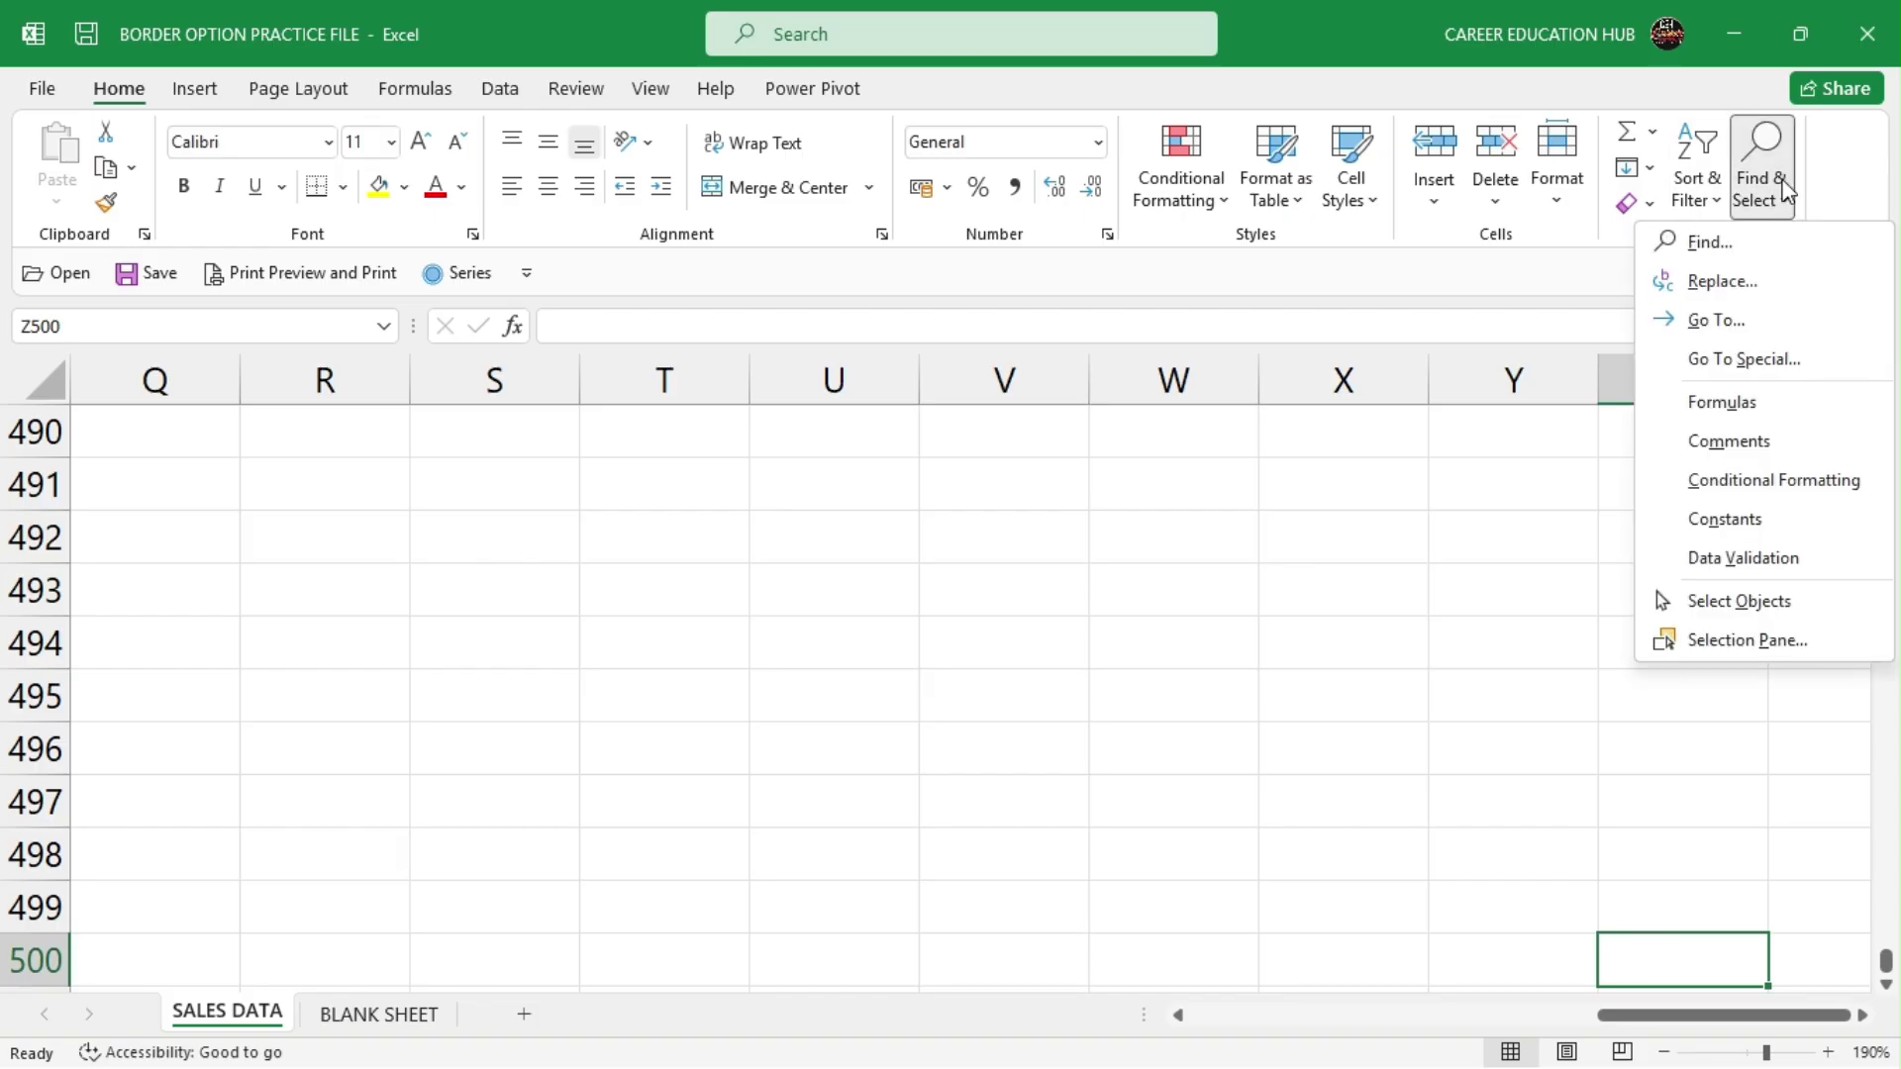
{"action": "left_click", "coordinate": [1731, 316]}
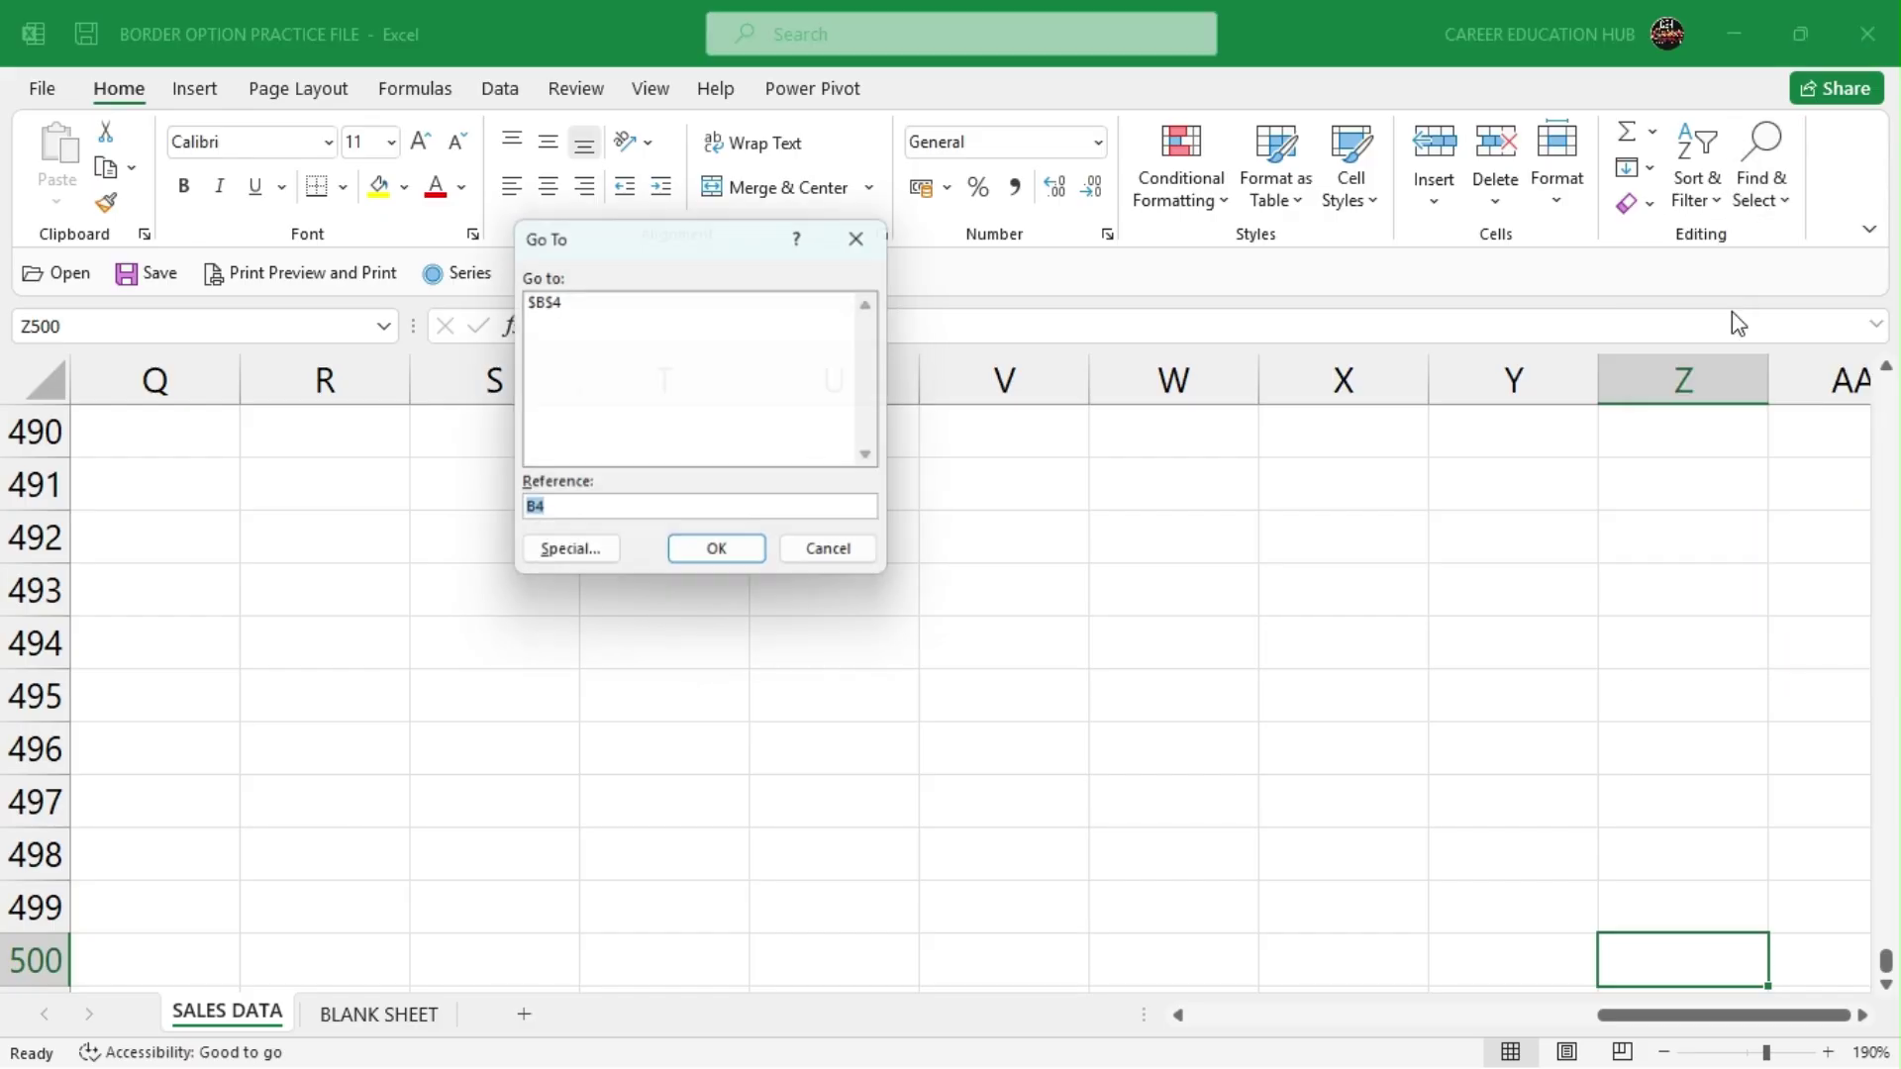
{"action": "left_click", "coordinate": [602, 513]}
{"action": "key", "text": "BackSpace"}
{"action": "key", "text": "BackSpace"}
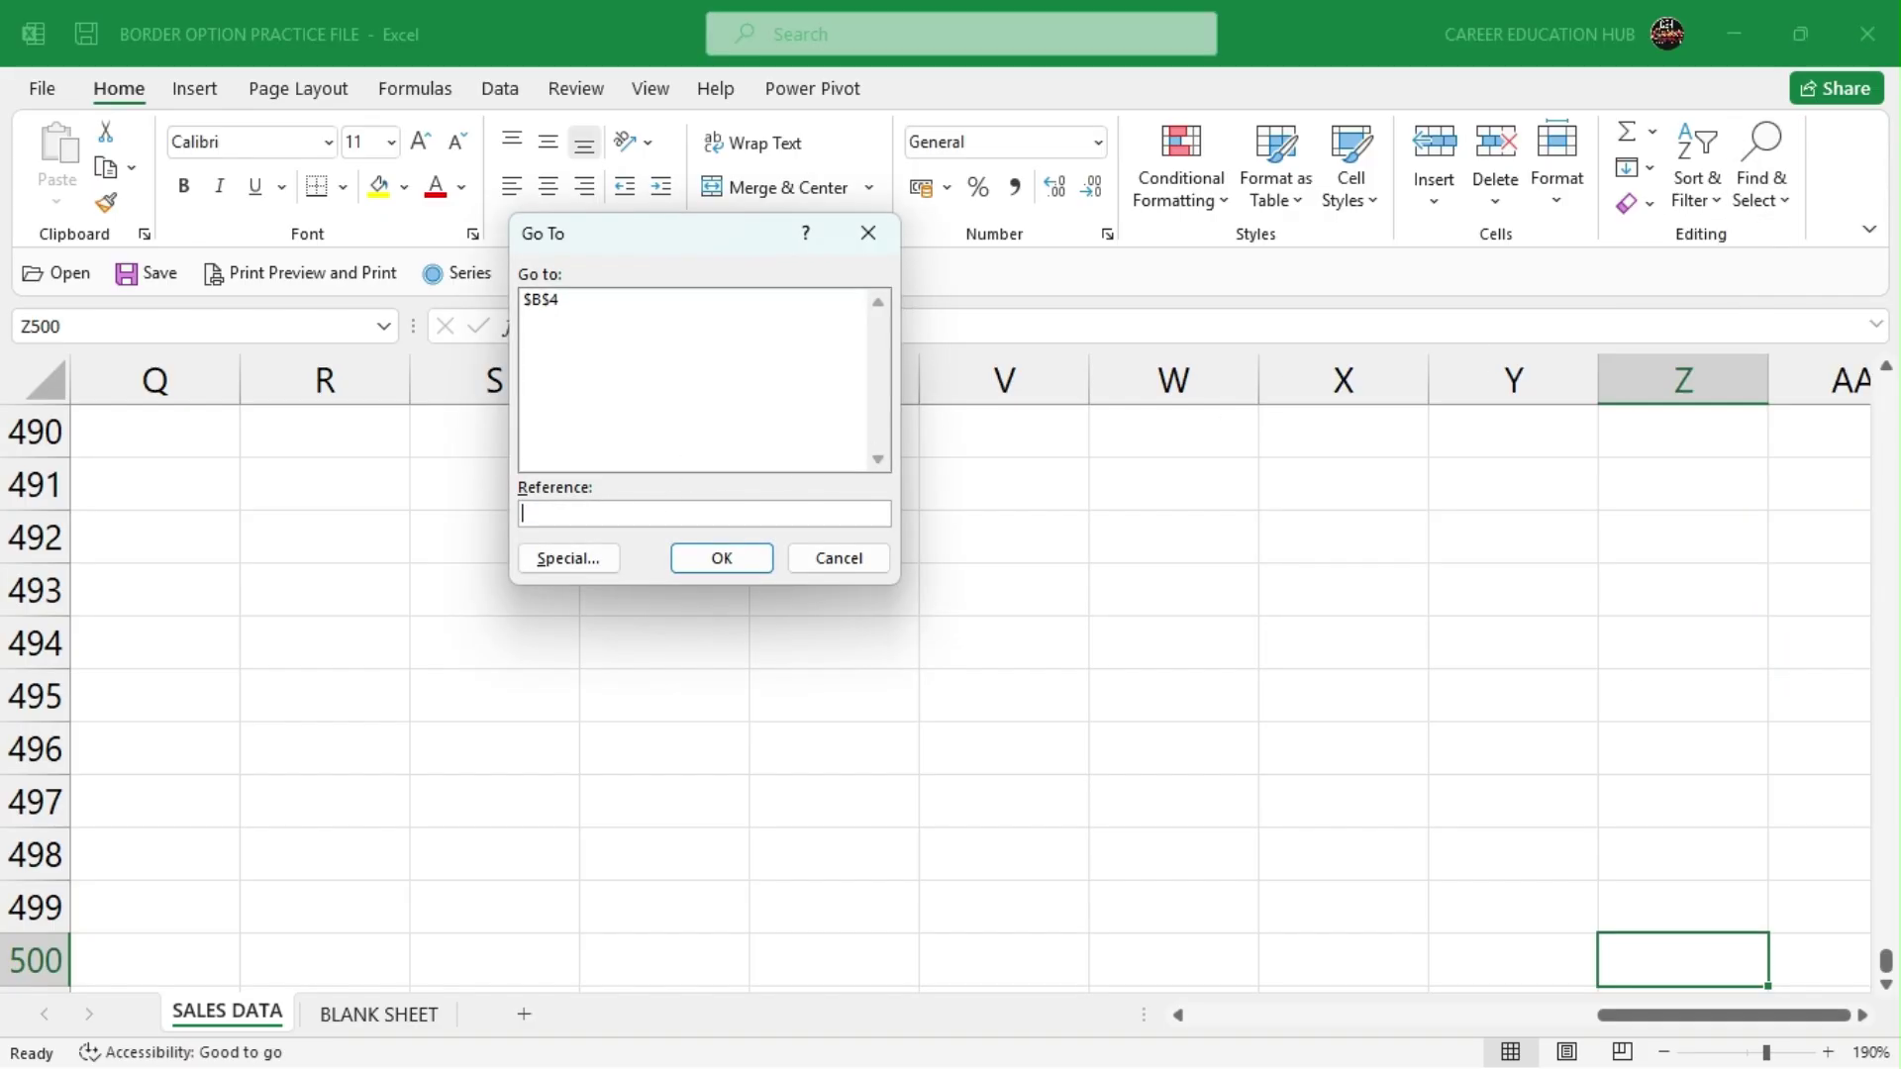
{"action": "type", "text": "D5"}
{"action": "left_click", "coordinate": [718, 563]}
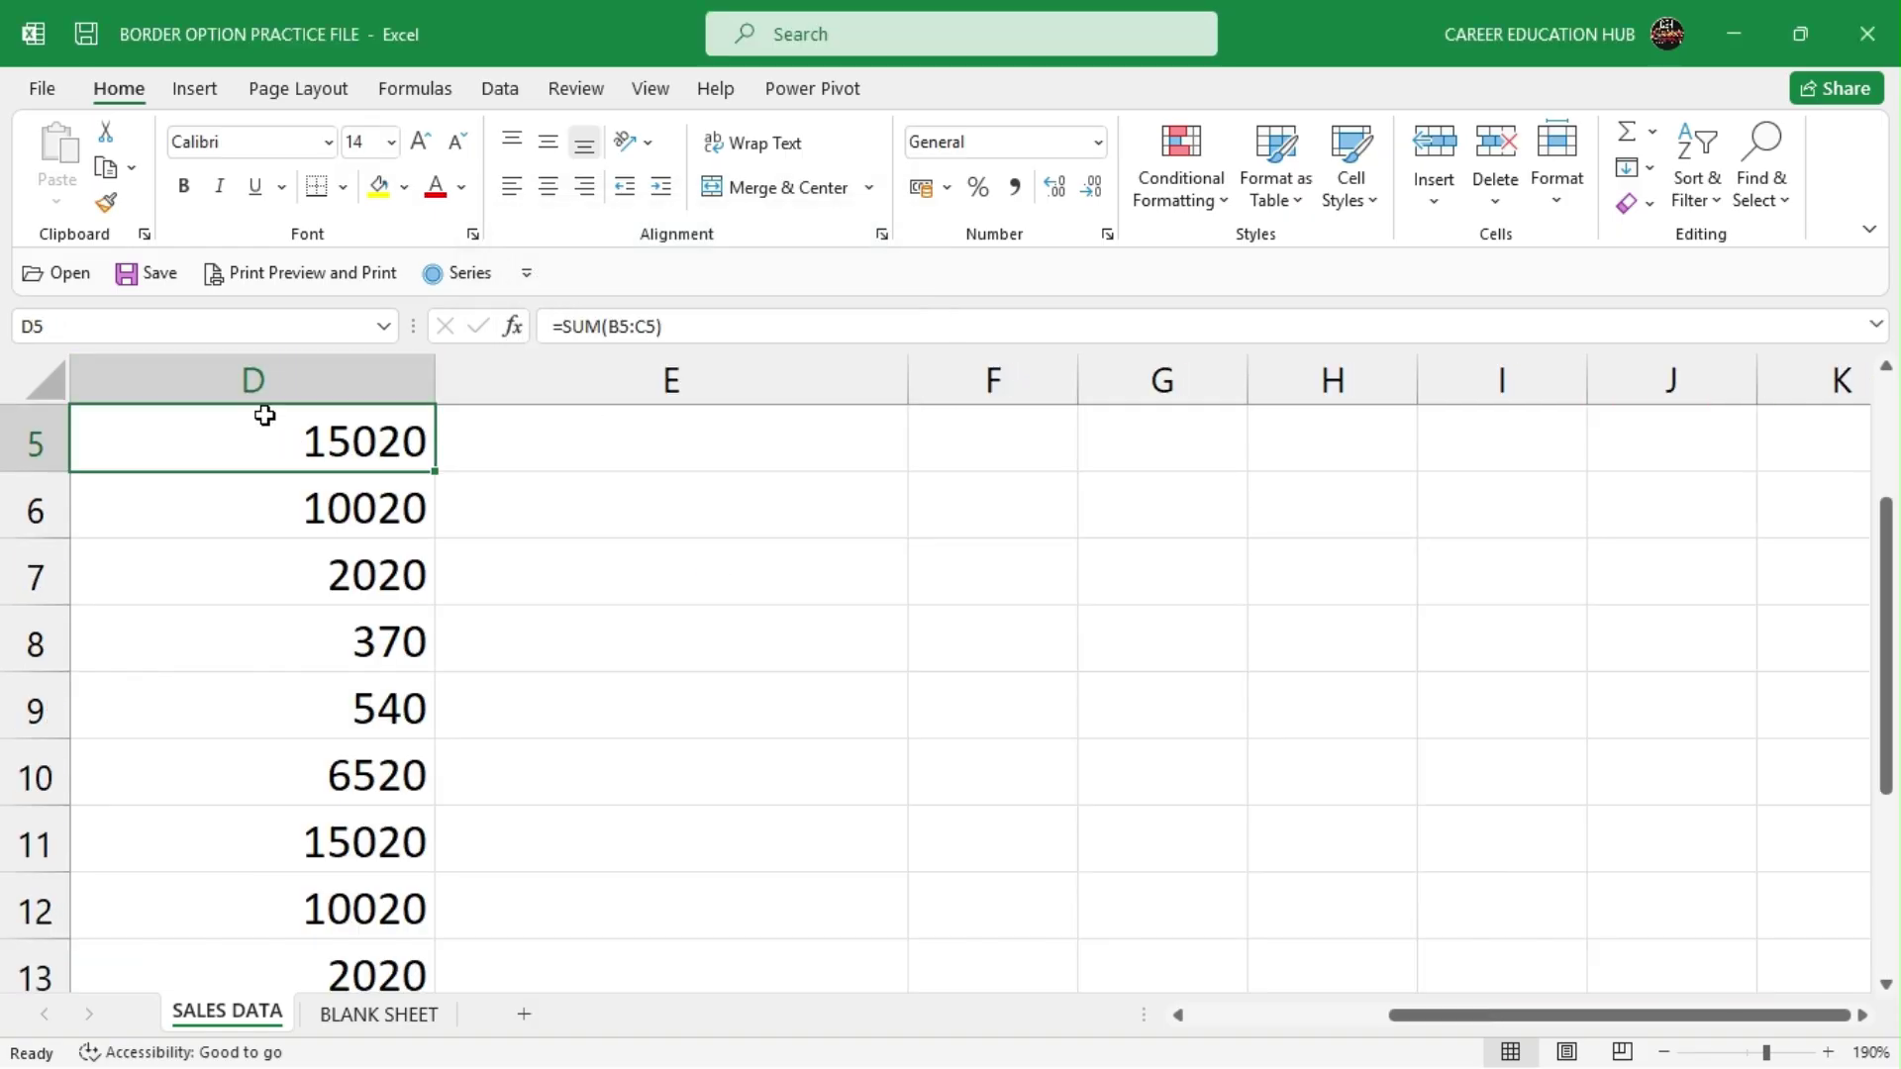
Step: Check cell D5 within the full sales table and select the empty cell E5 beside it
{"action": "scroll", "coordinate": [310, 433], "scroll_direction": "up", "scroll_amount": 2}
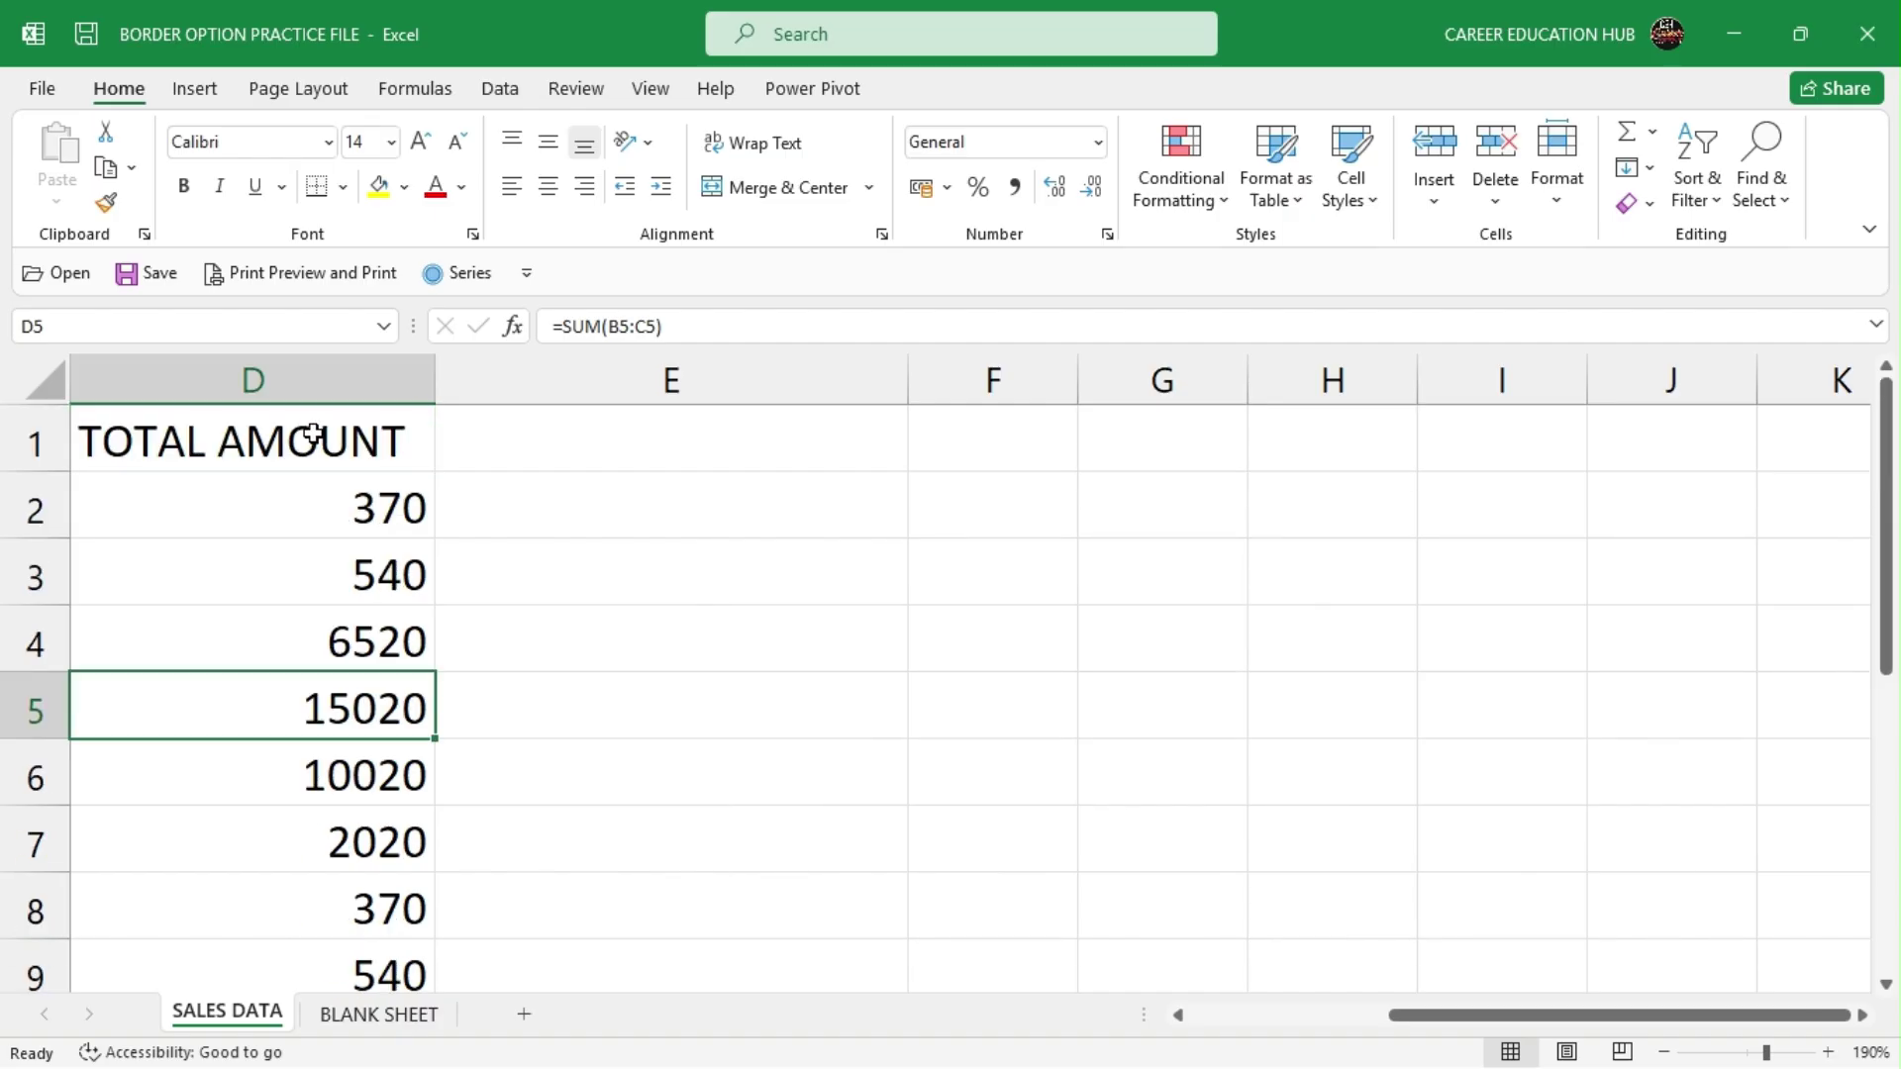
{"action": "scroll", "coordinate": [313, 433], "scroll_direction": "left", "scroll_amount": 2}
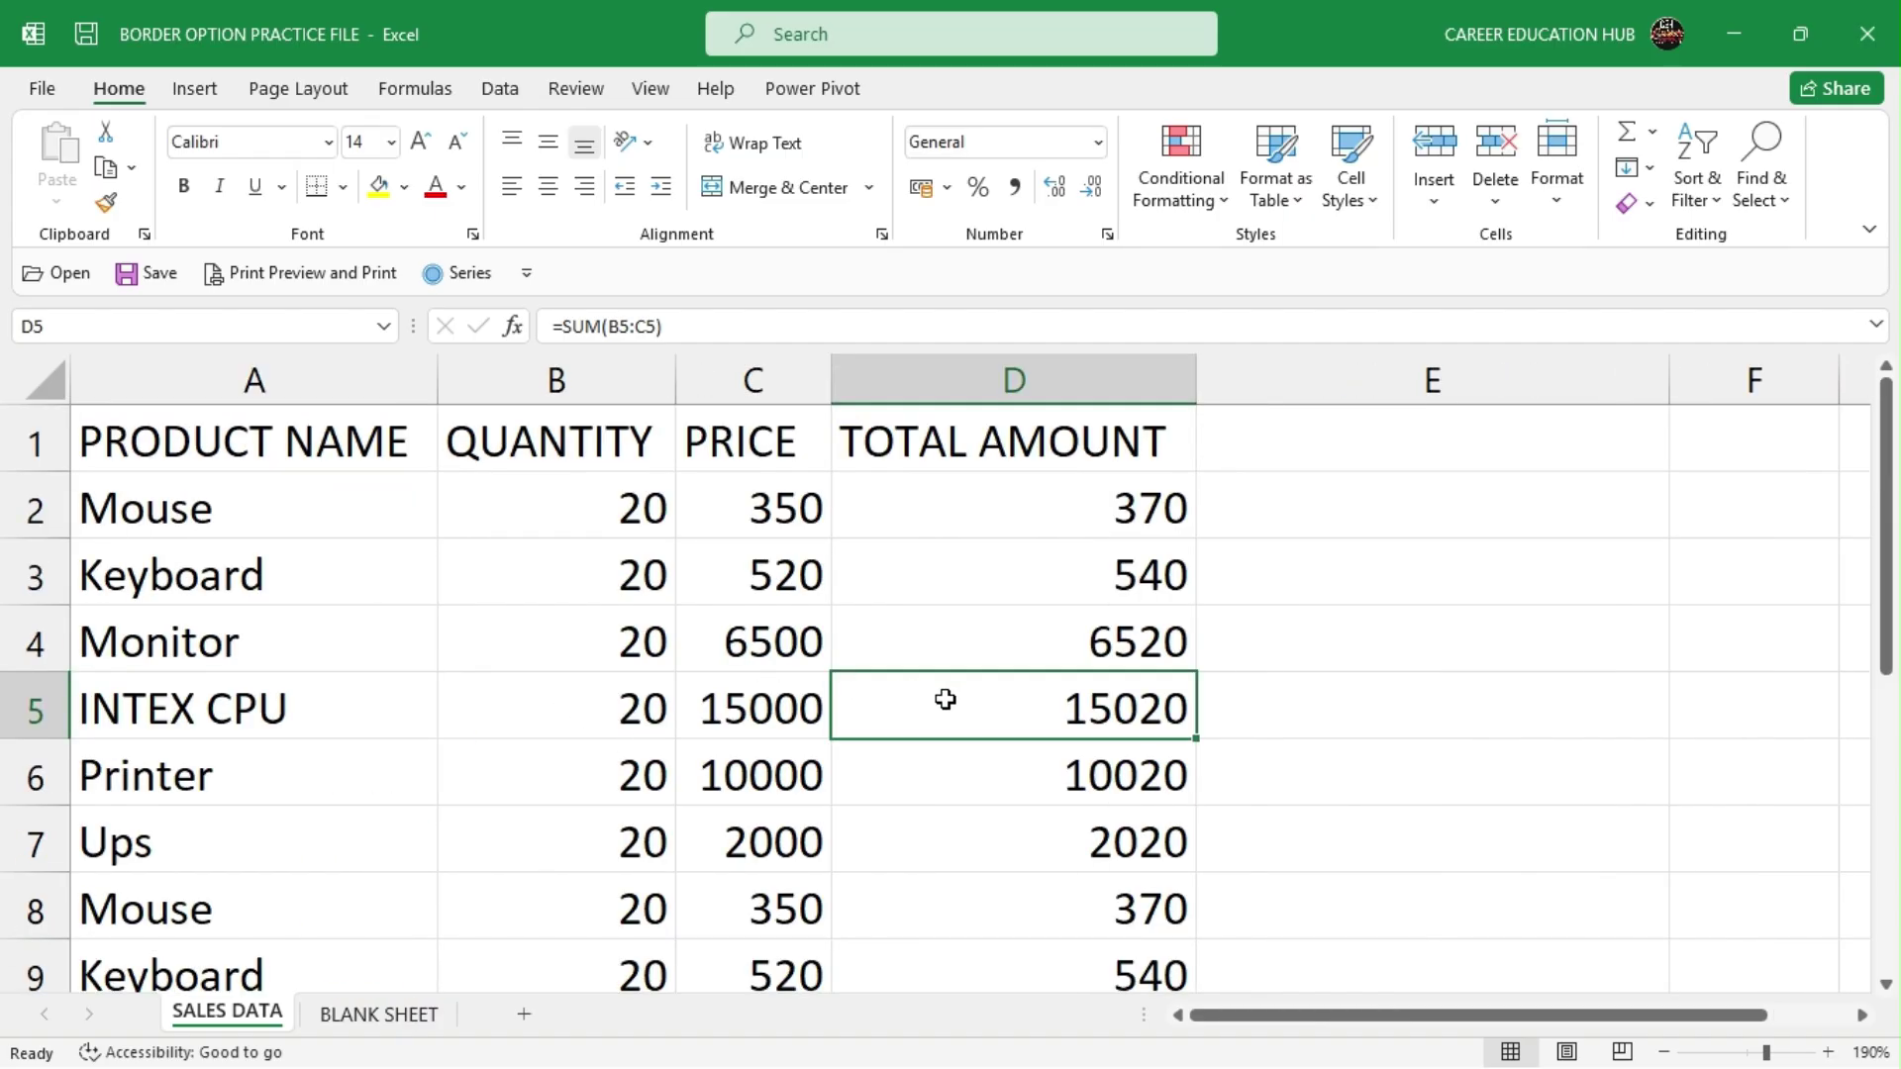
{"action": "left_click", "coordinate": [1260, 686]}
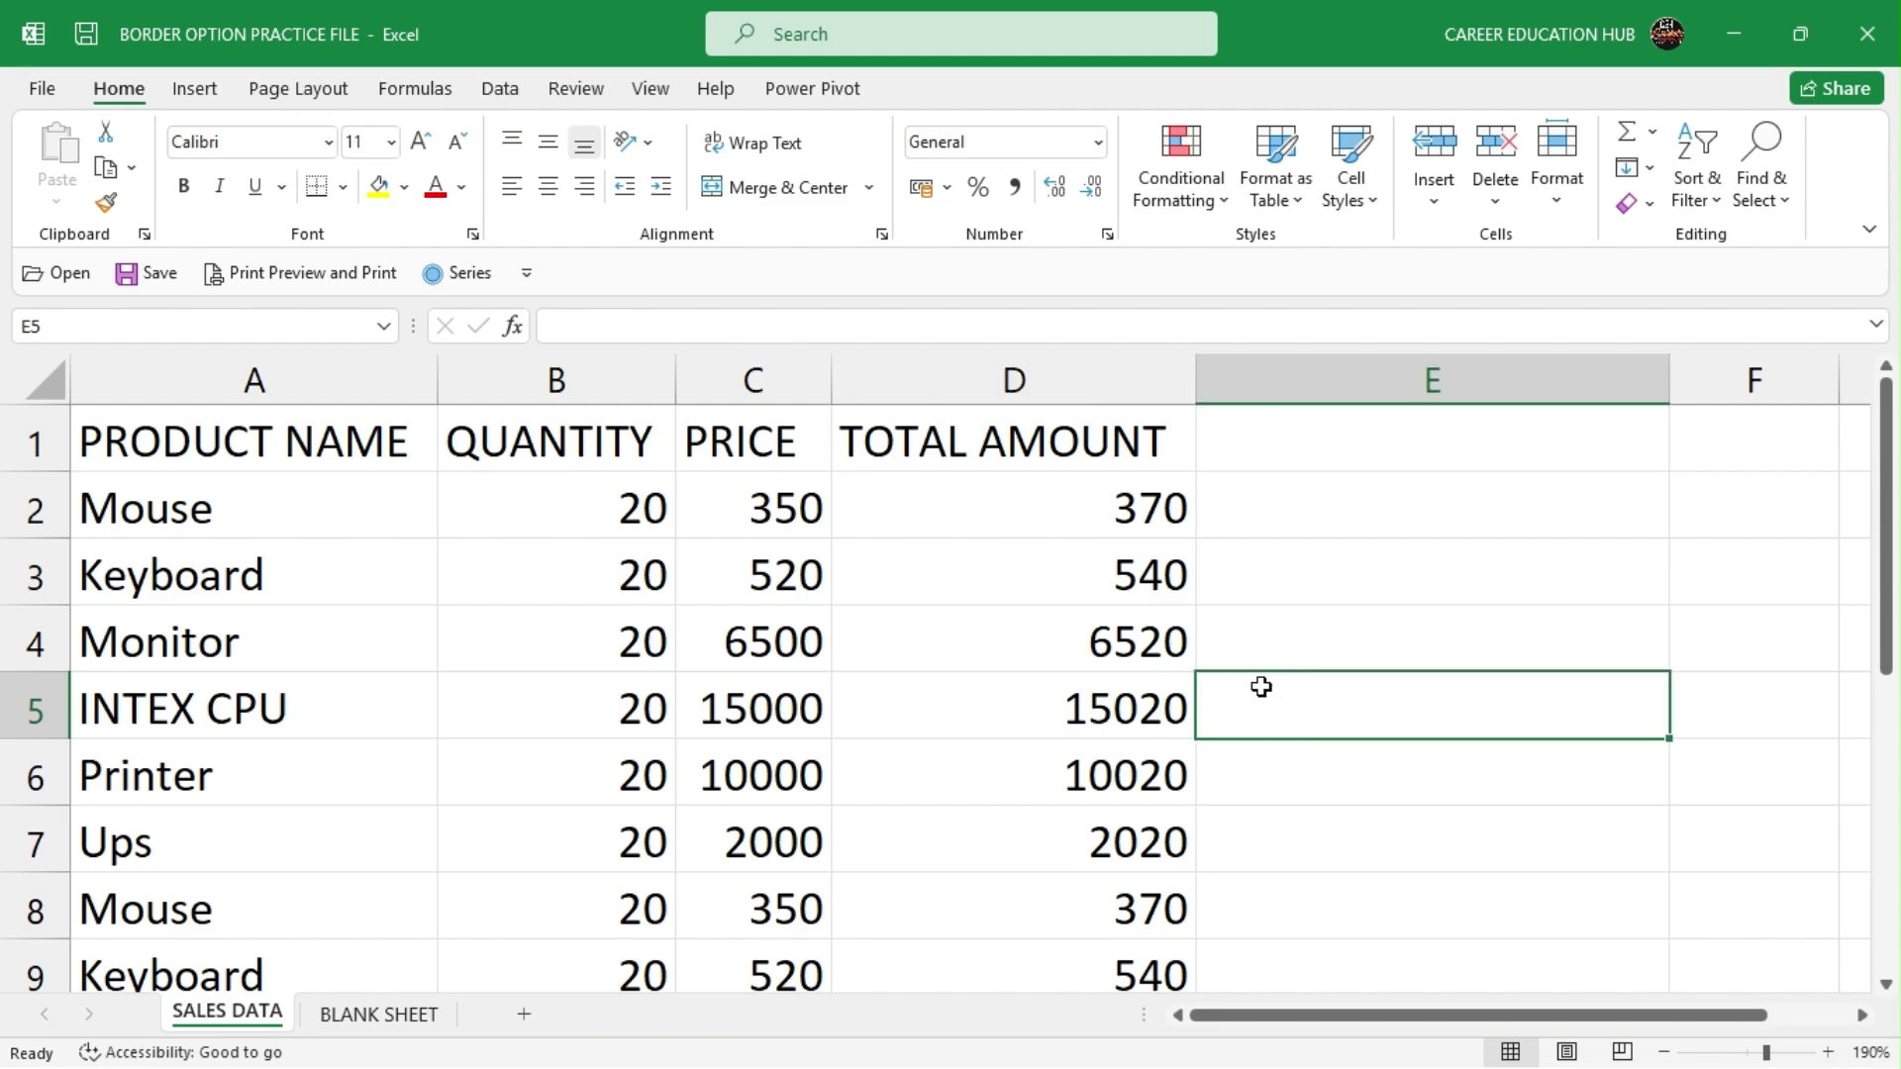